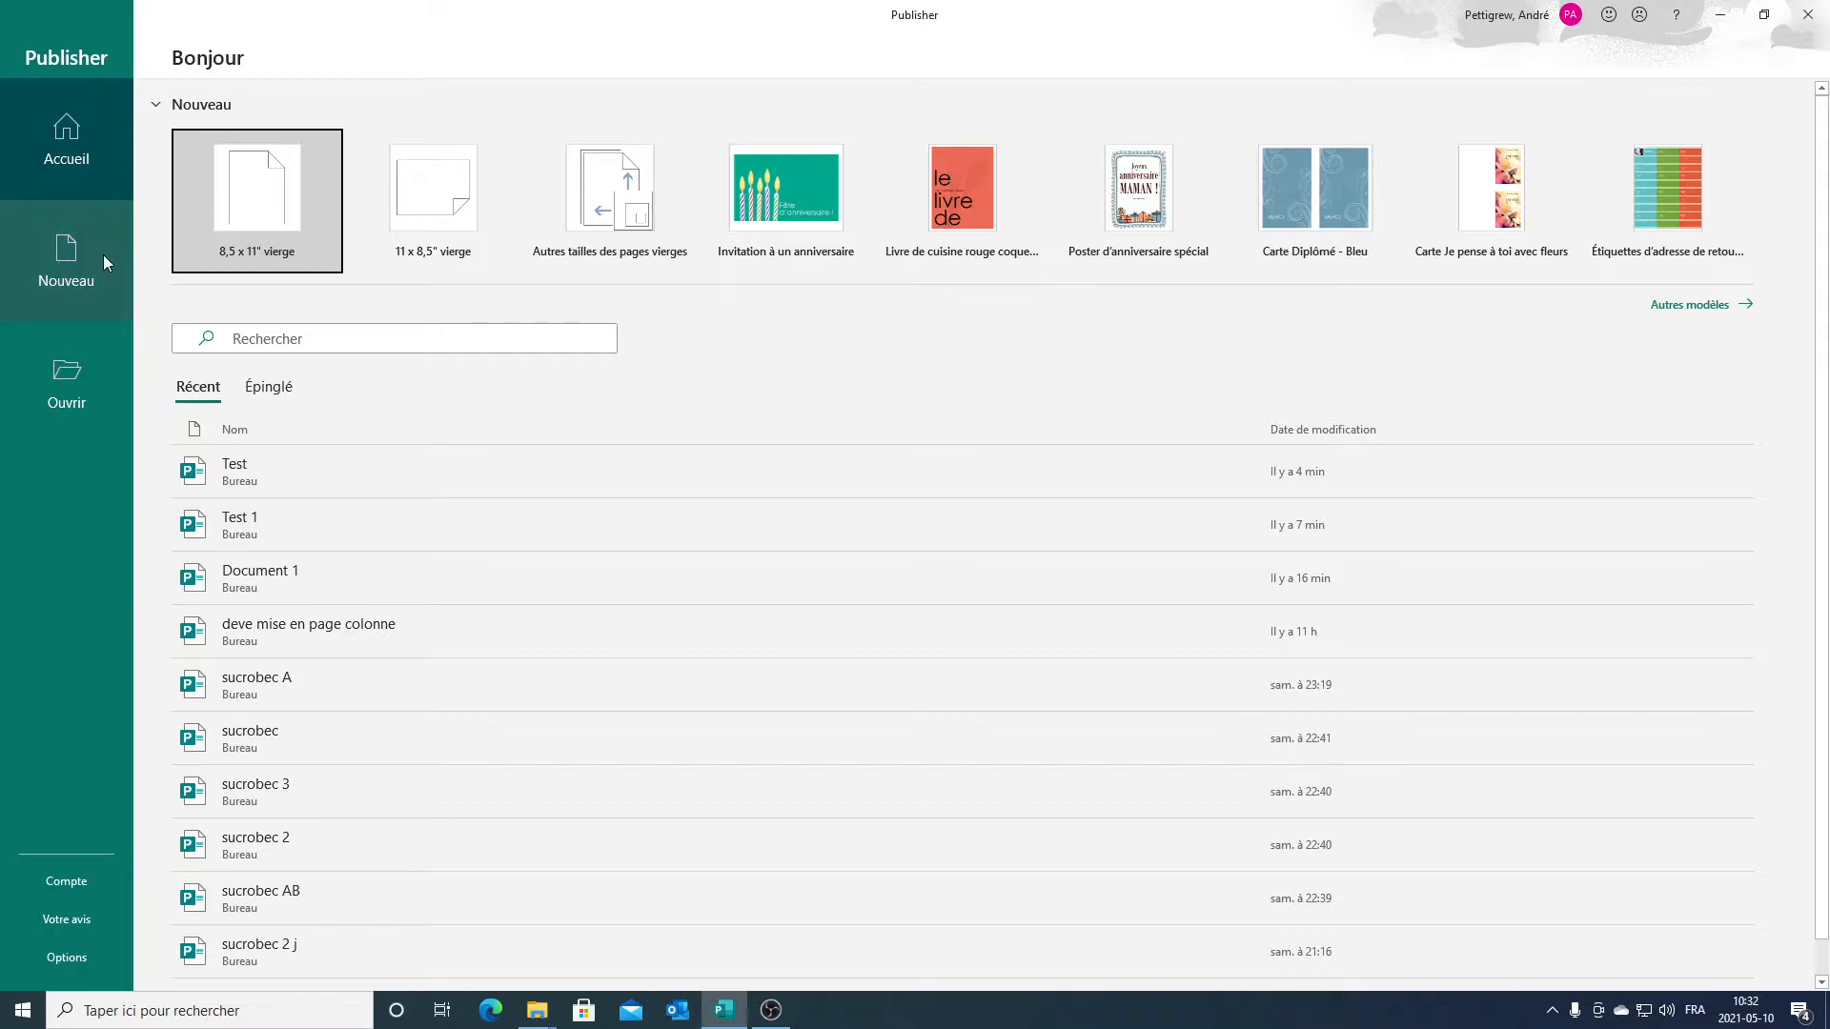
Step: Create a blank 8,5 x 11" publication
left_click(76, 264)
left_click(303, 203)
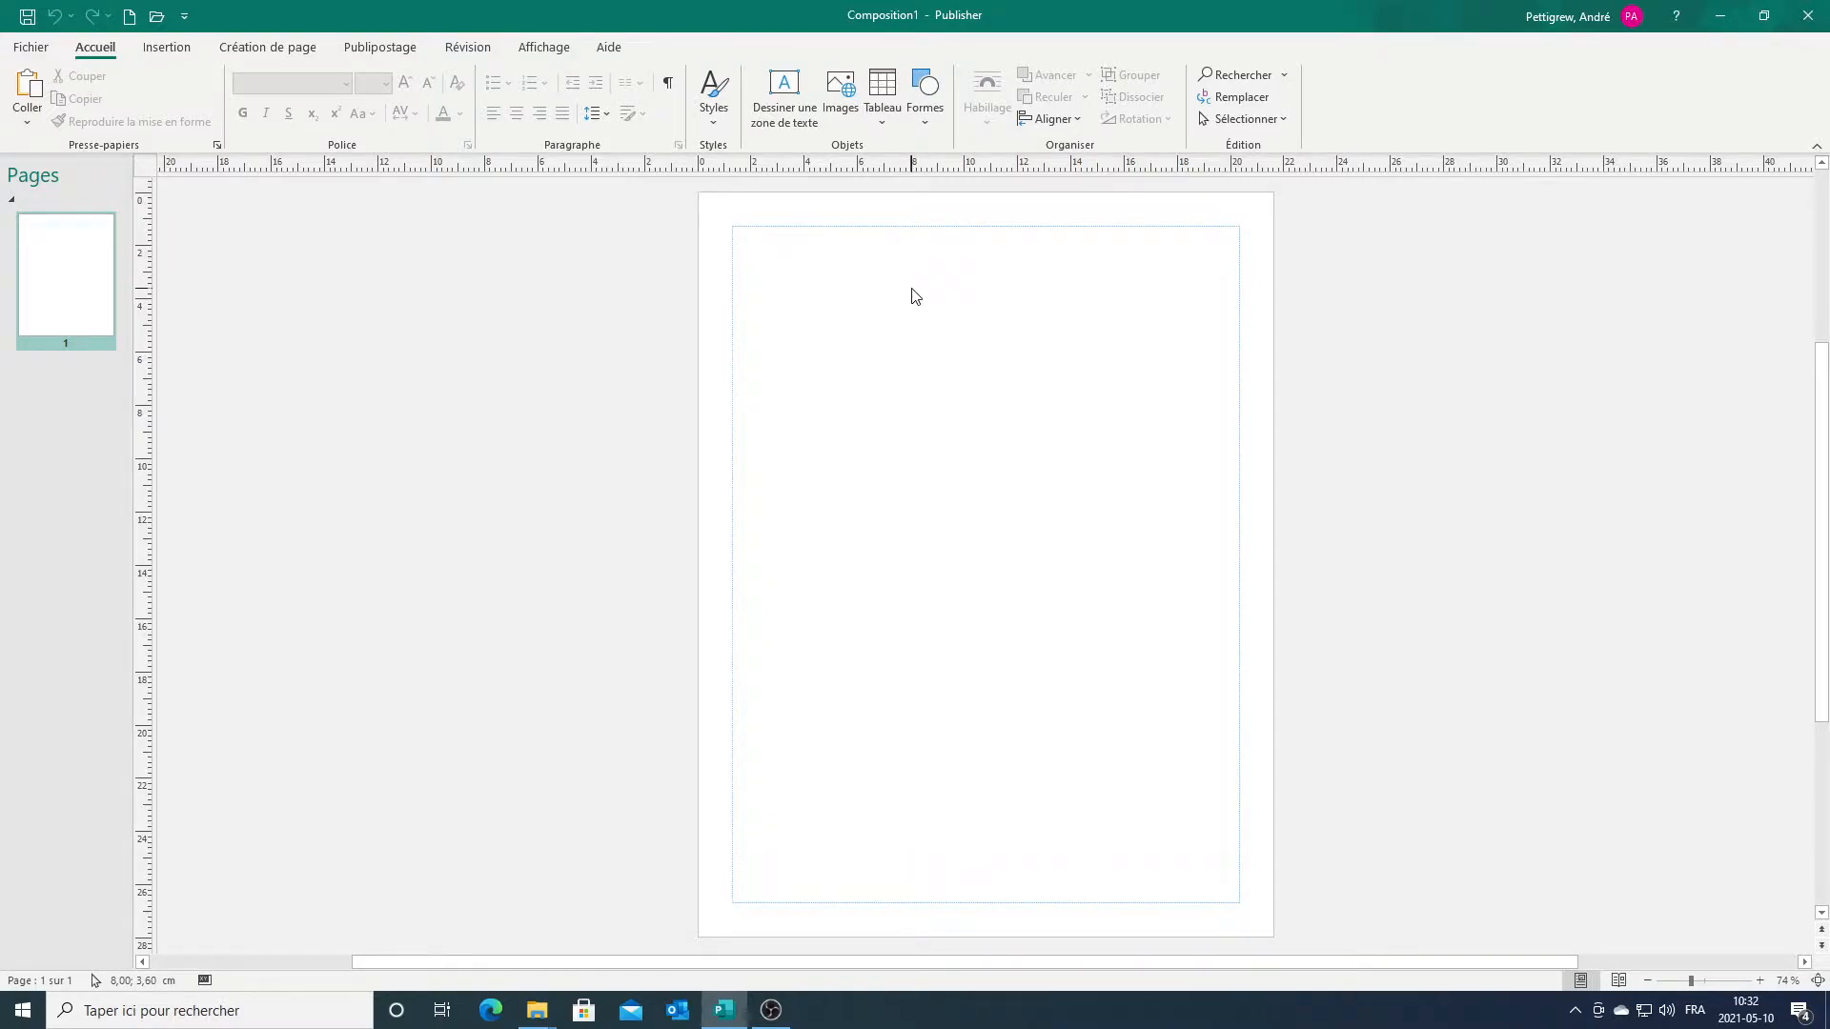
Step: Draw a text box about 8.1 by 11.1 cm in the page's upper left corner and fill in a line of filler text
left_click(792, 87)
left_click_drag(735, 239, 956, 536)
type("asas")
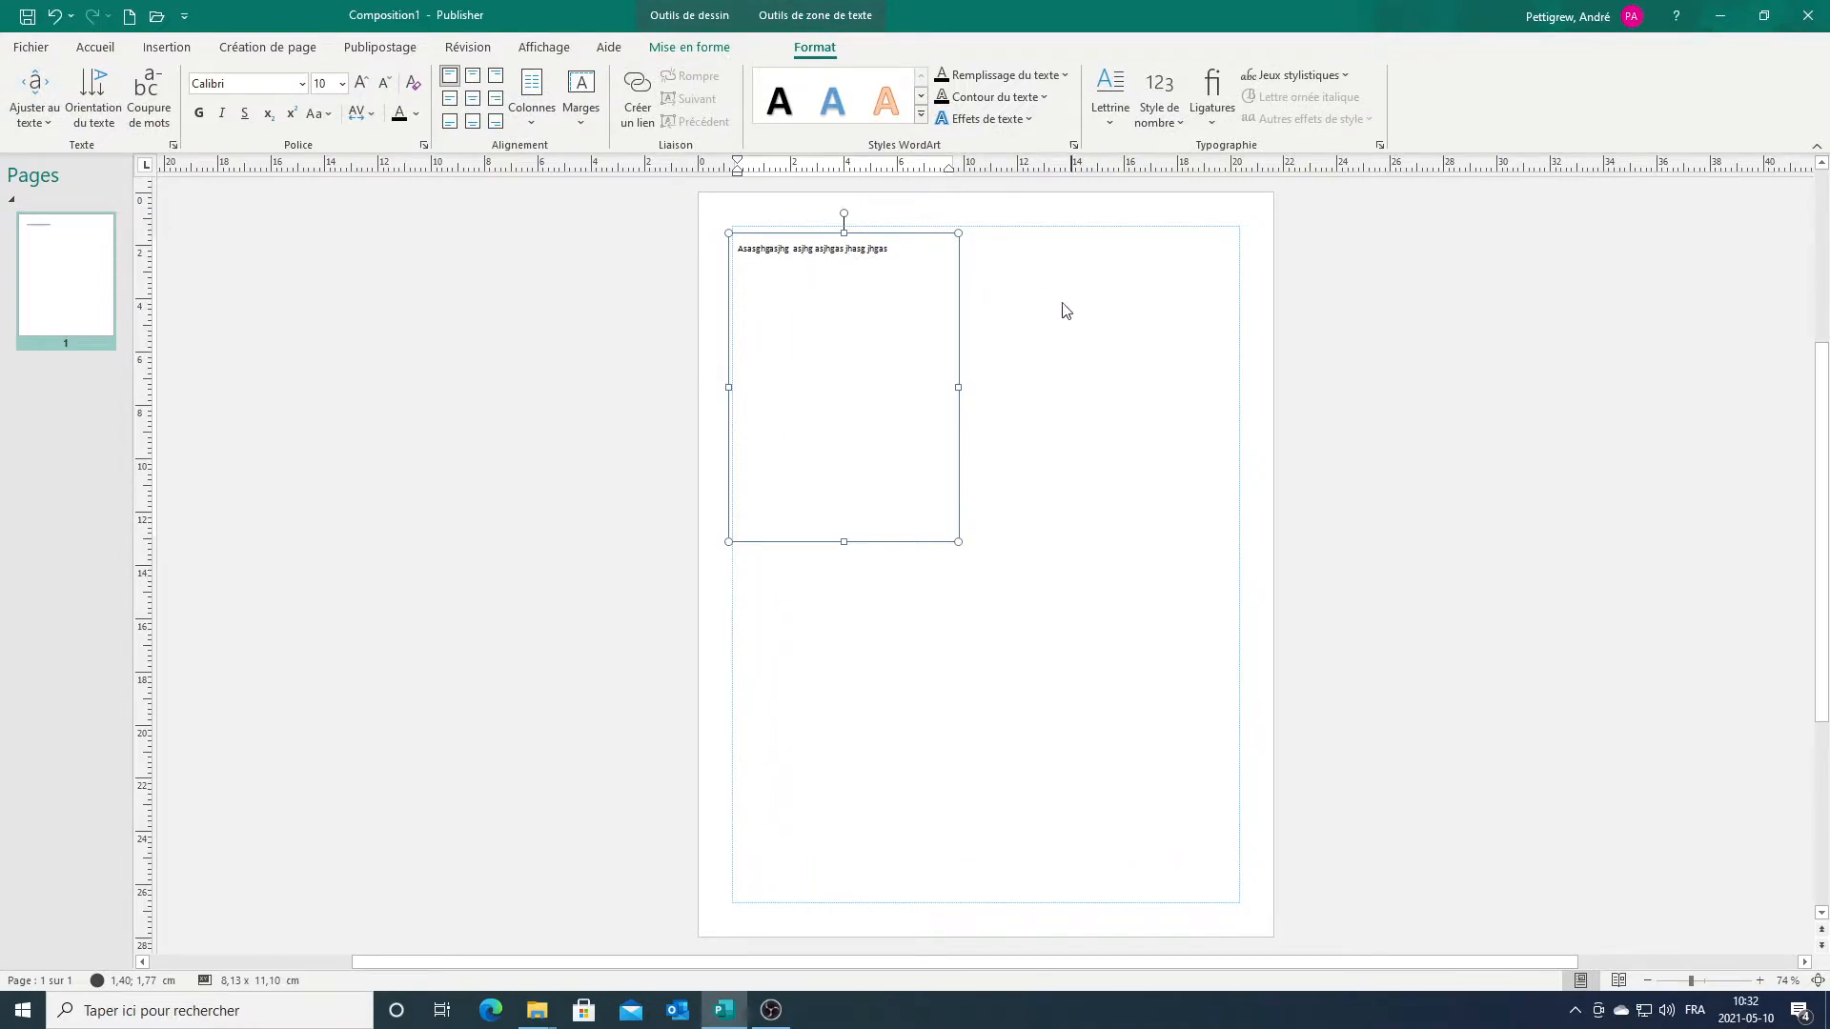
Step: Insert a blue water-droplet picture found through a Bing image search
left_click(96, 47)
left_click(839, 94)
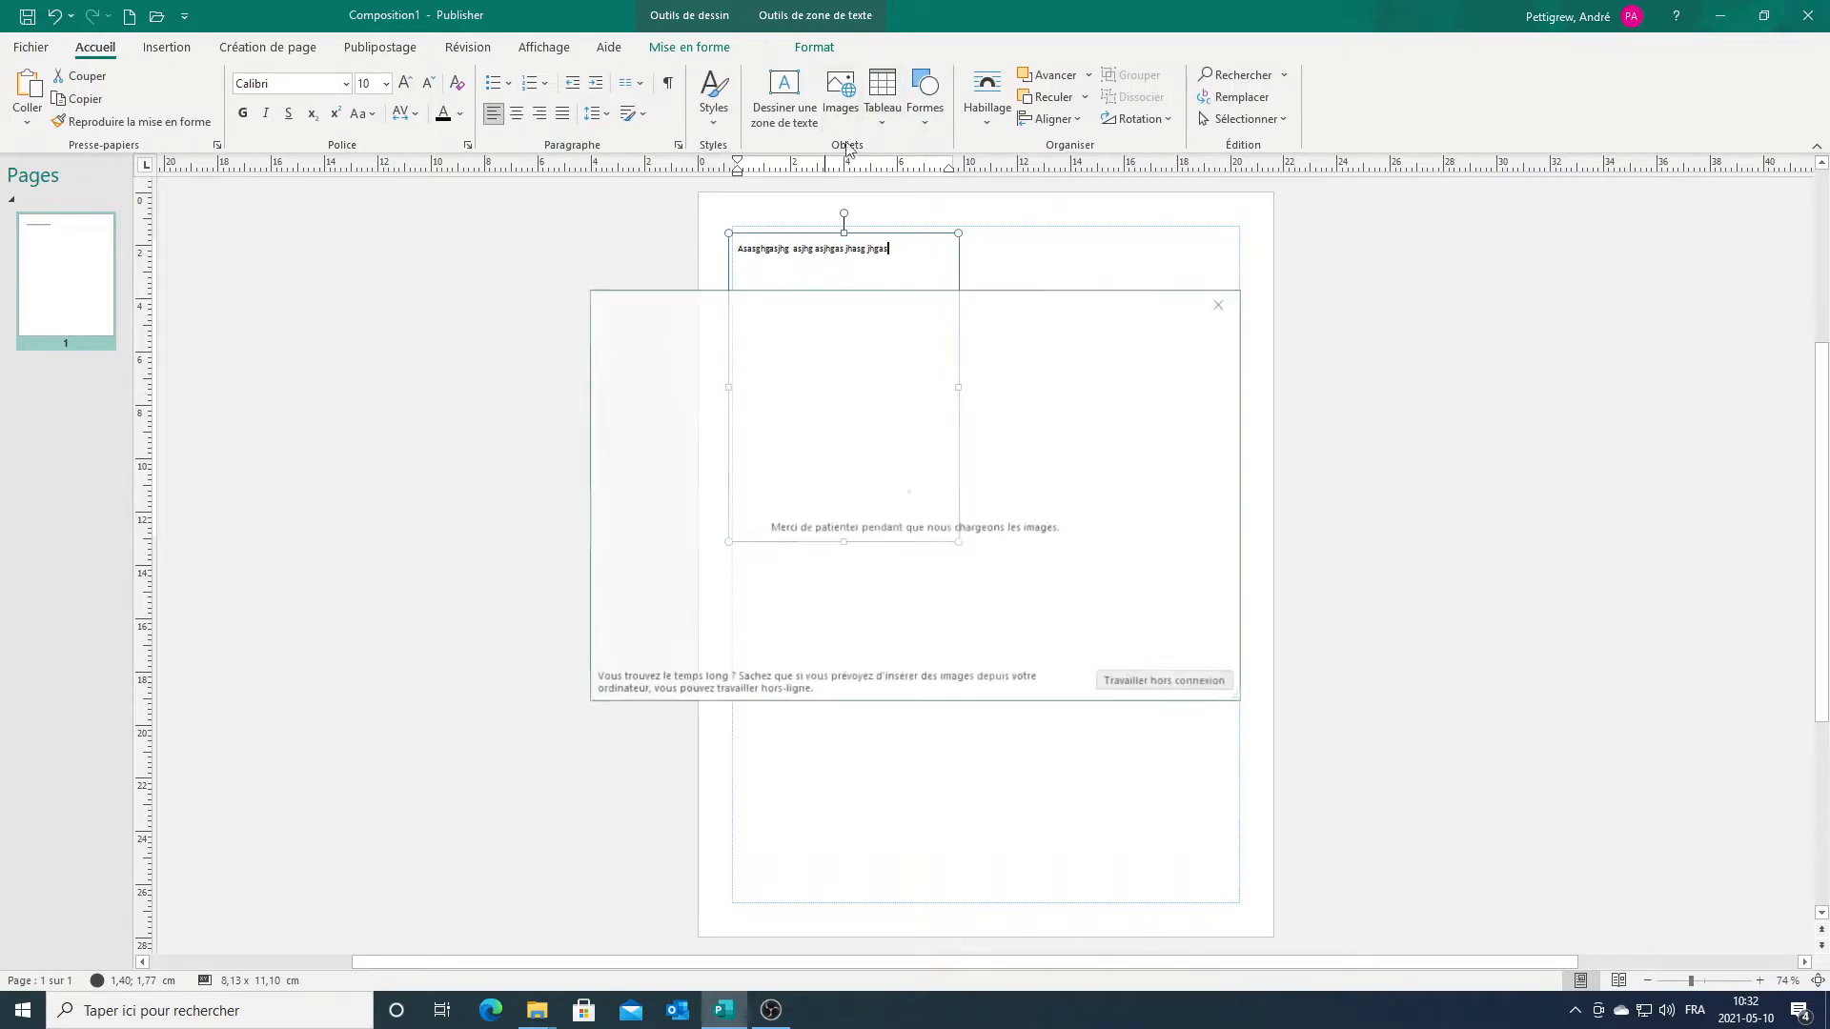
left_click(1014, 458)
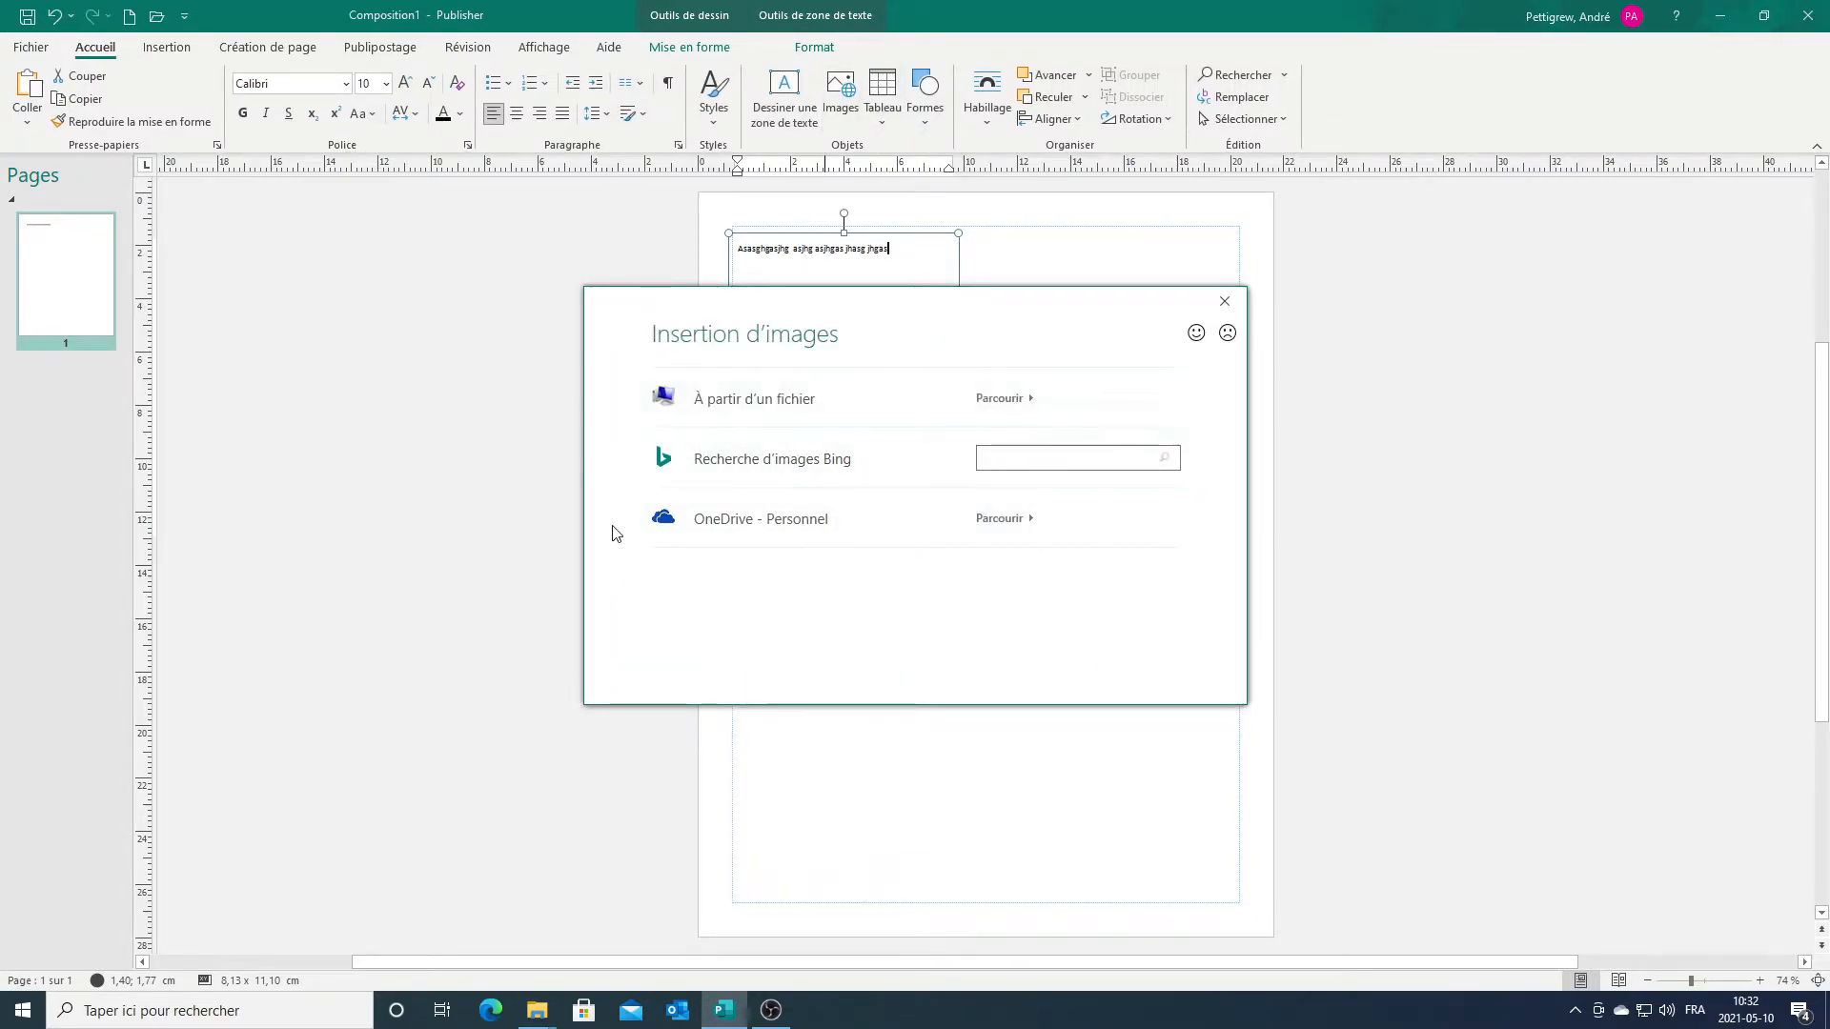
type("auto")
key("Return")
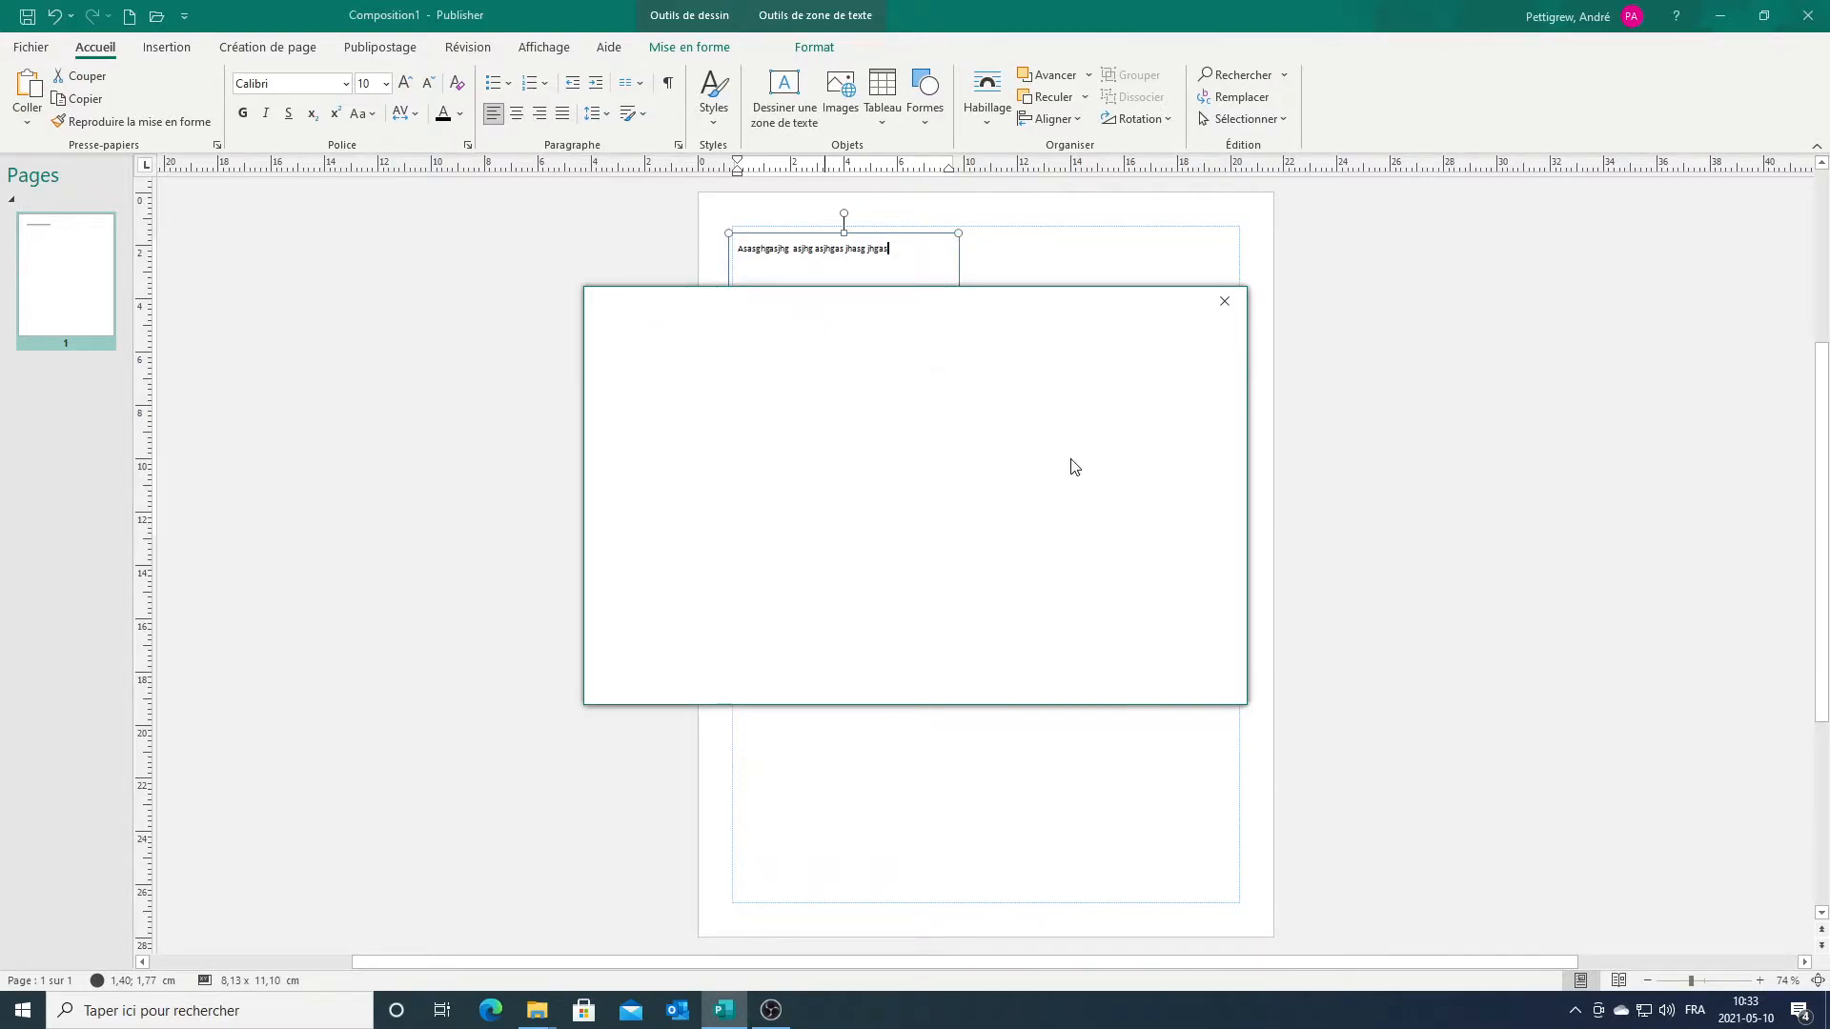
left_click(739, 566)
left_click(1079, 676)
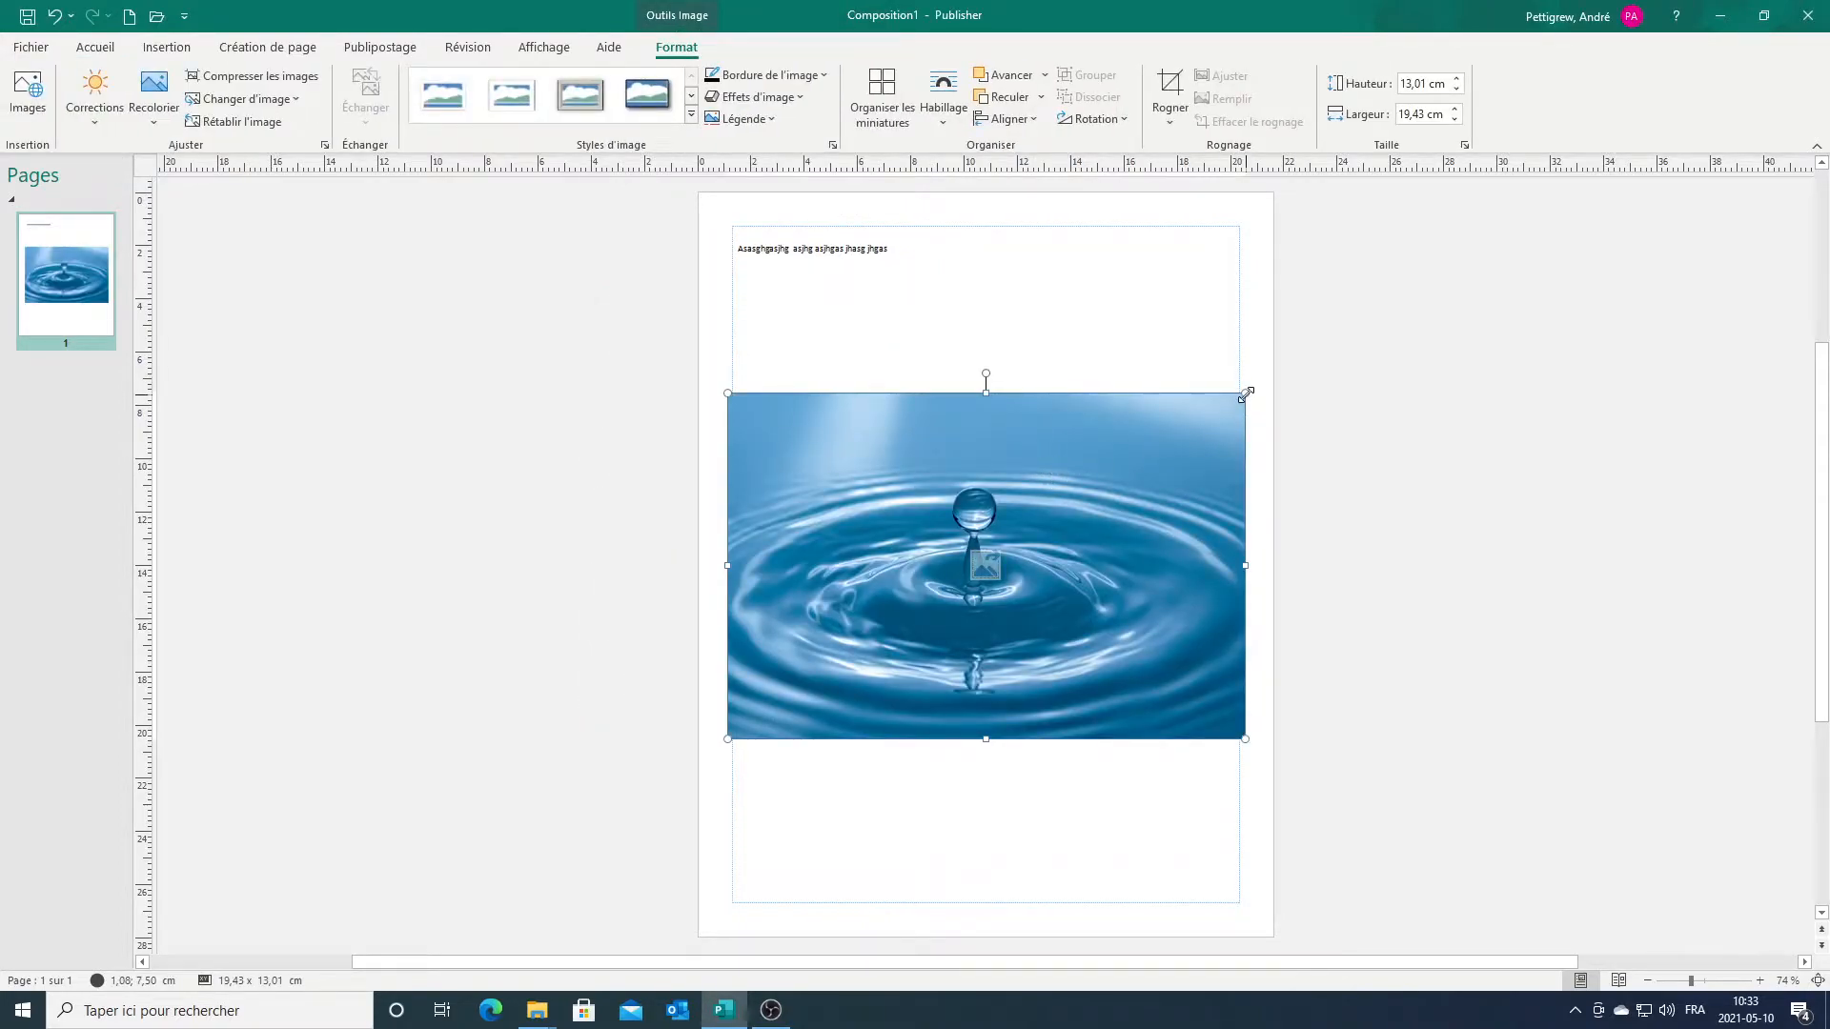
Step: Shrink the water picture to about 7.6 by 5.1 cm and place it in the page's upper right area
left_click_drag(1246, 393, 1177, 325)
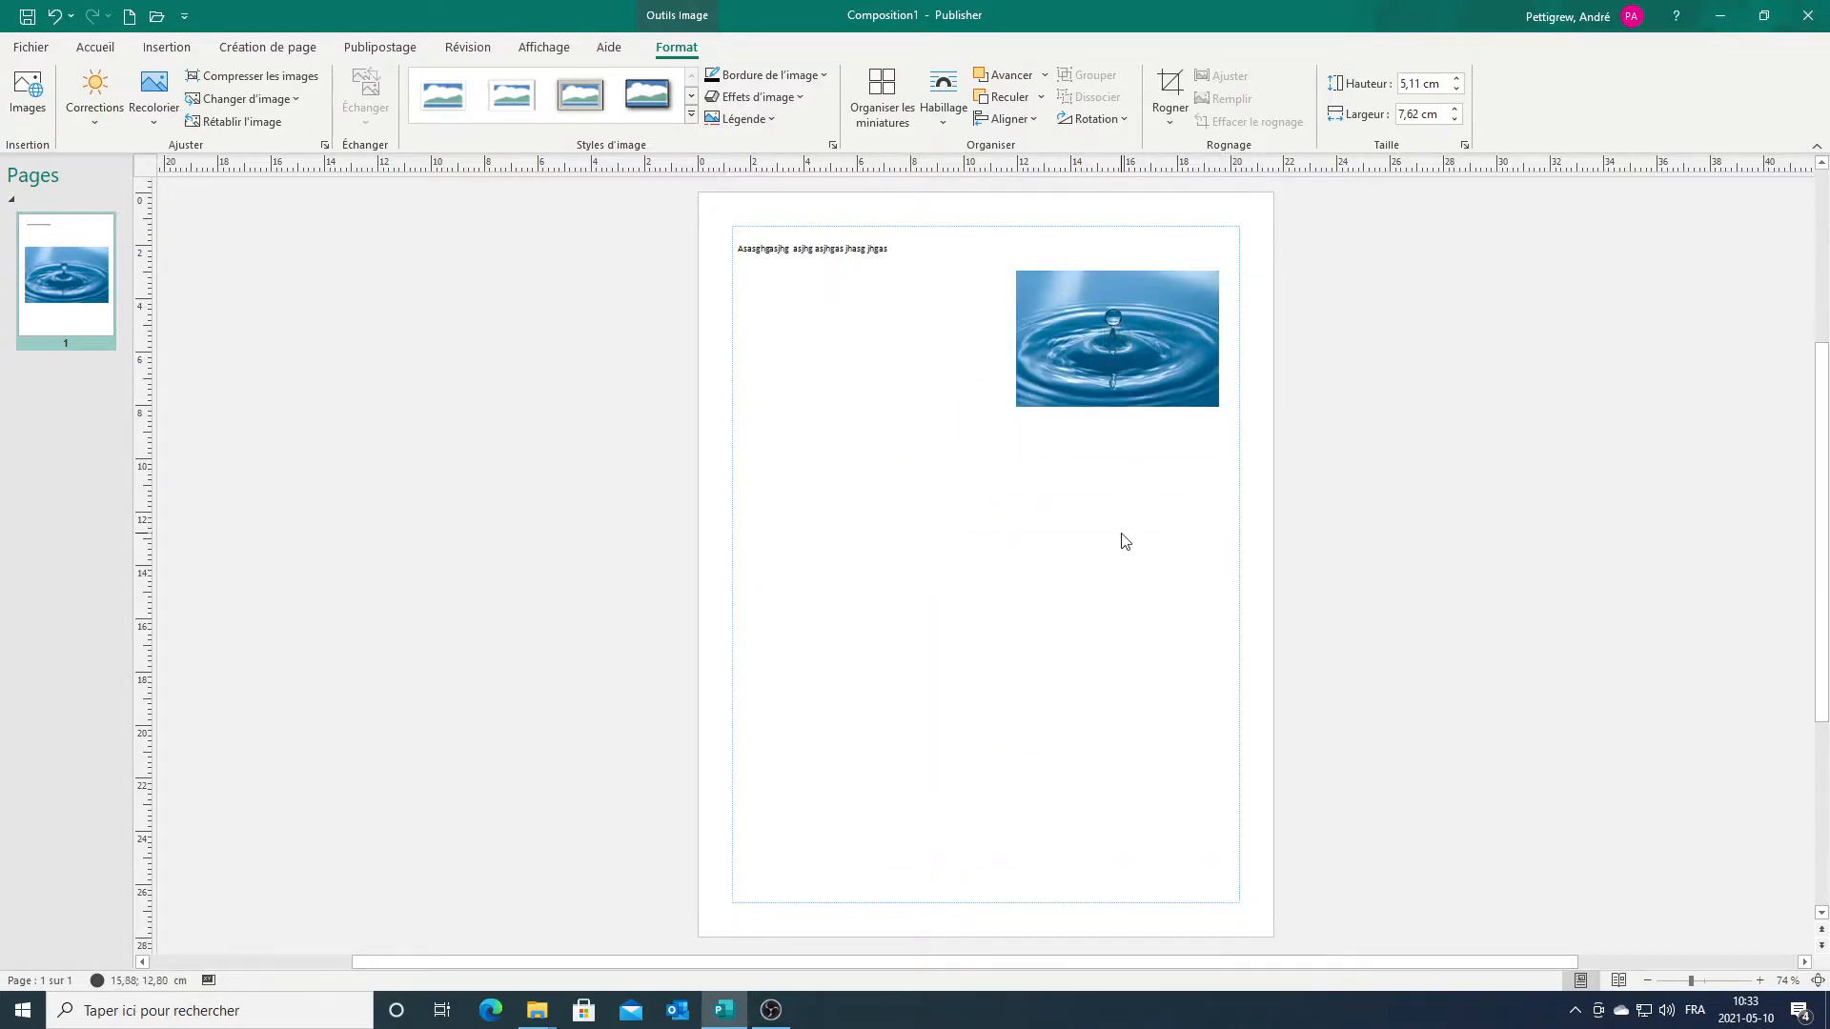
left_click(1124, 534)
Step: Insert a table with four rows and four columns, and stretch its last row until the table is about 11.75 cm tall
left_click(886, 100)
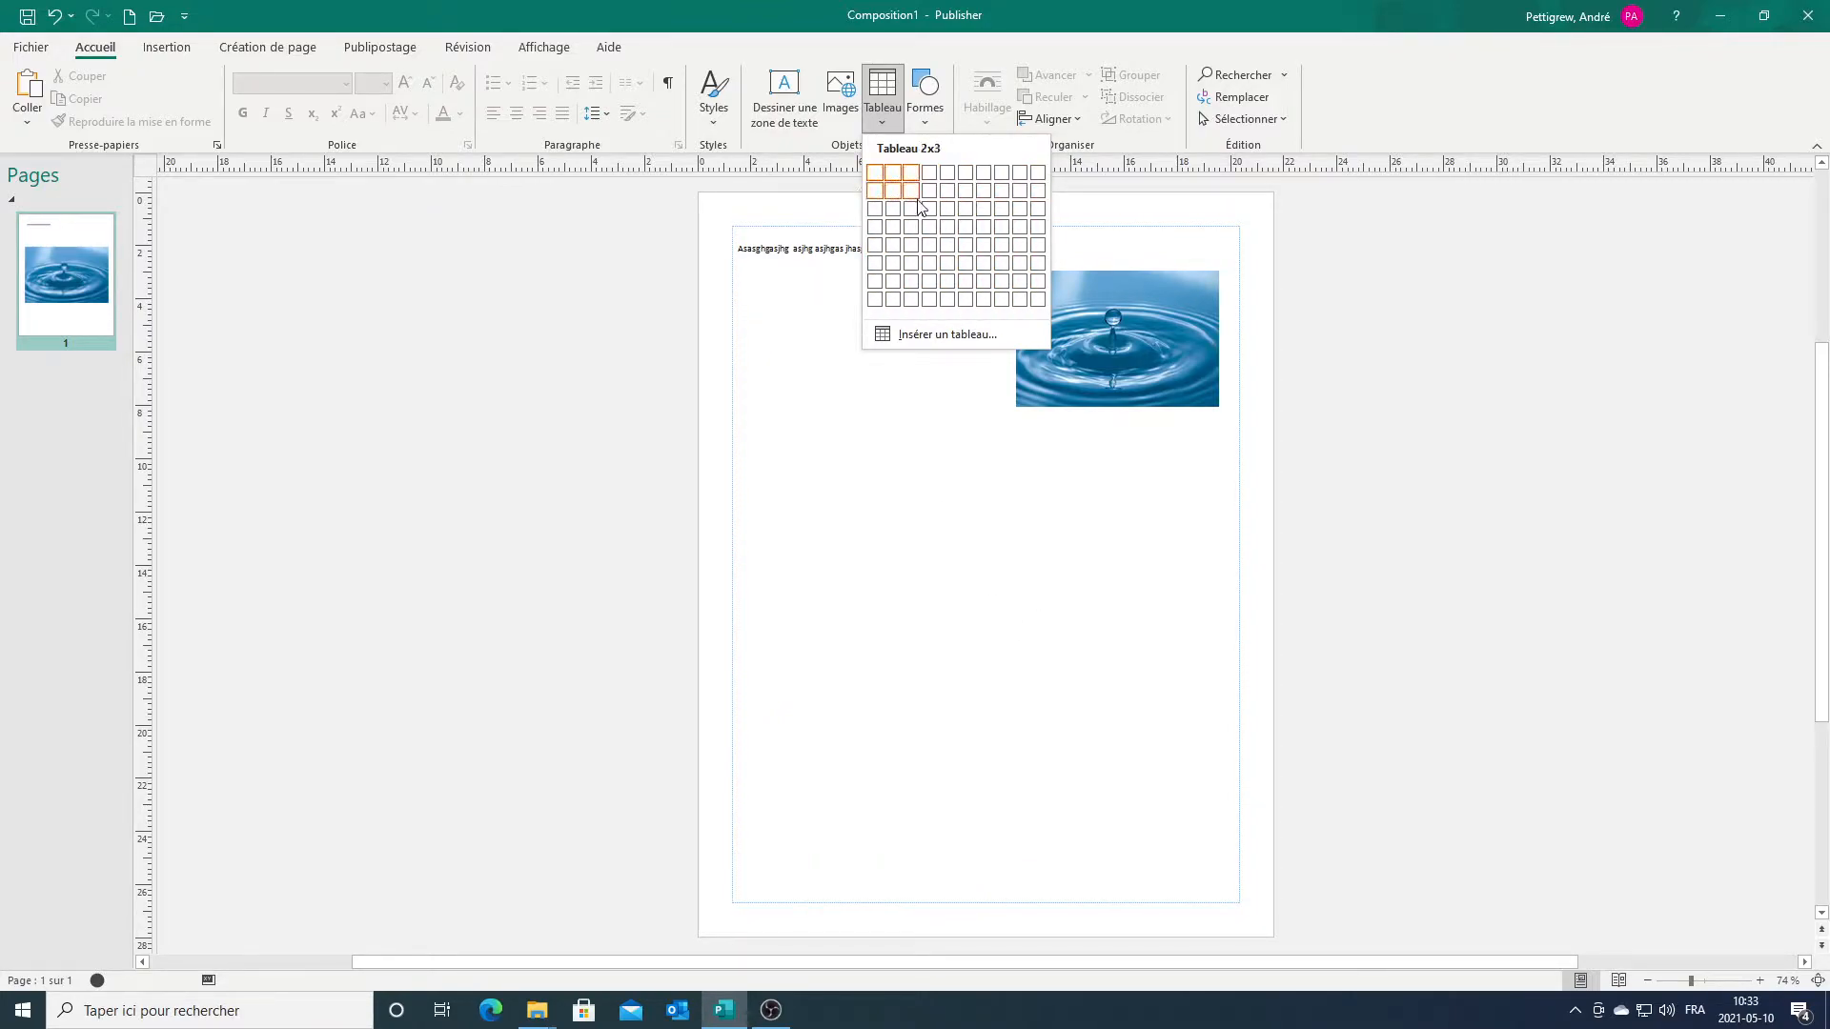
left_click(931, 228)
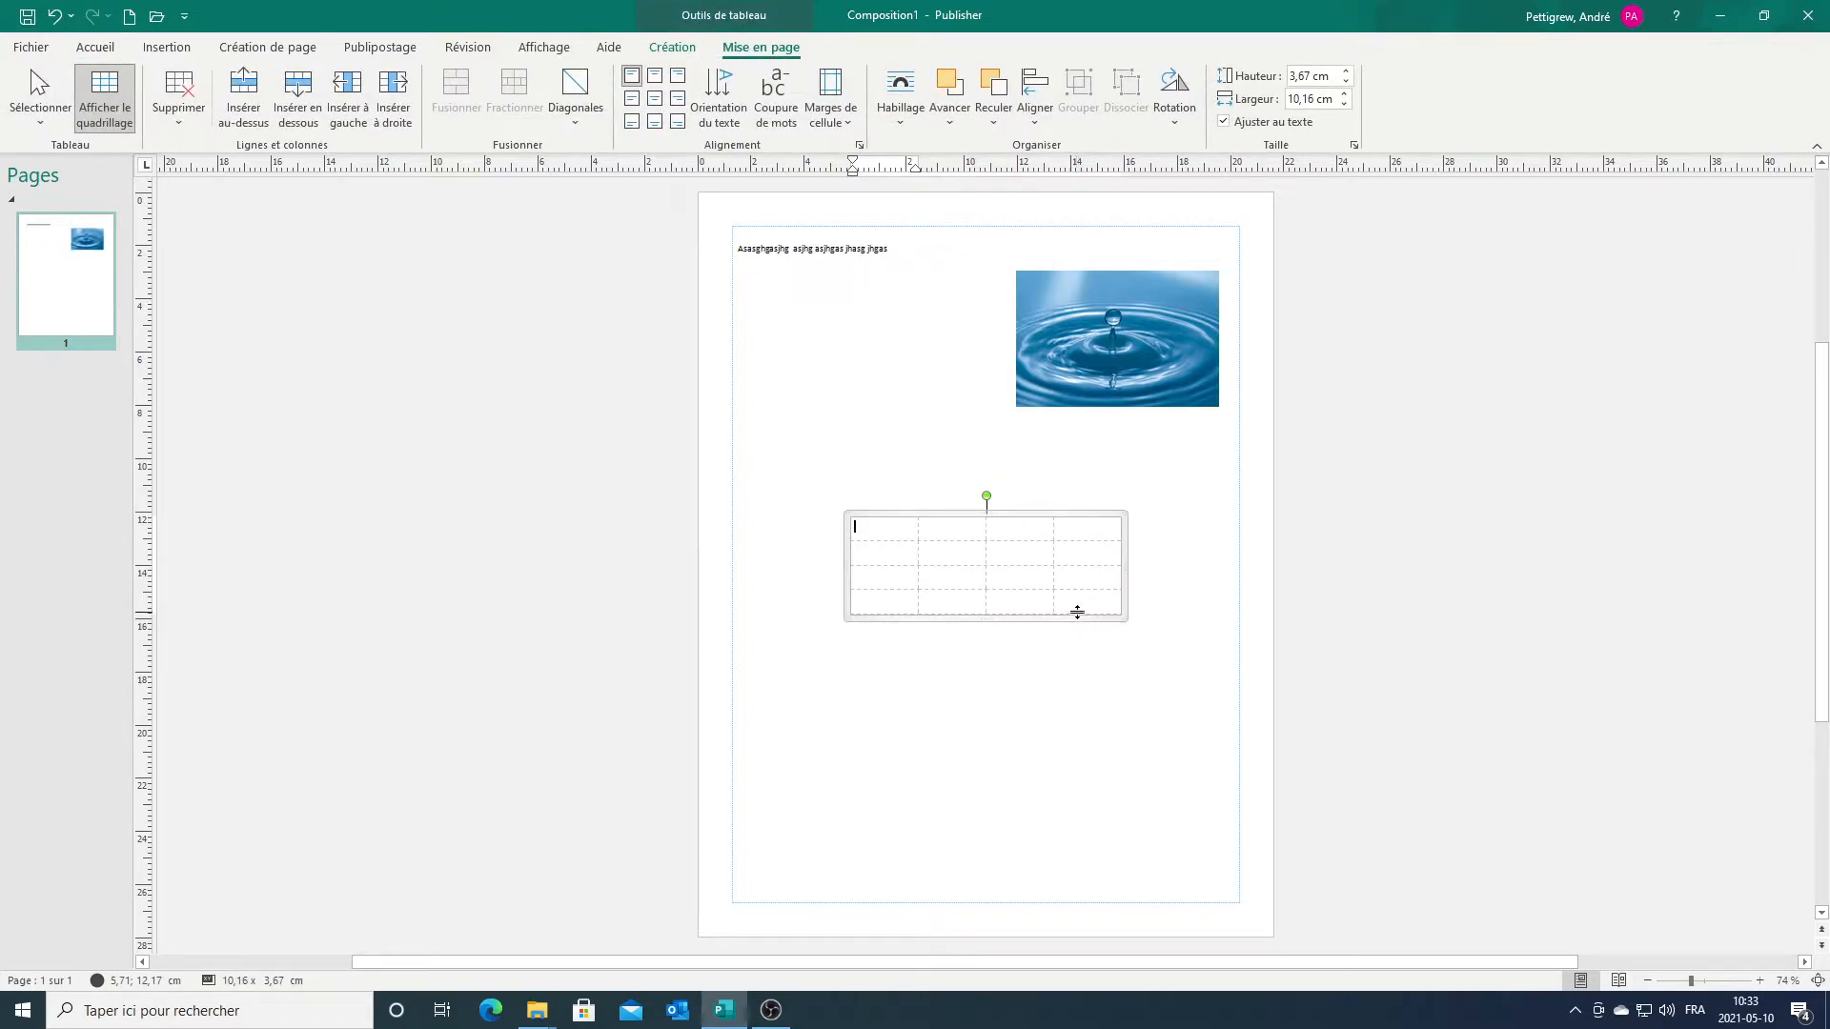
left_click_drag(1077, 613, 1058, 835)
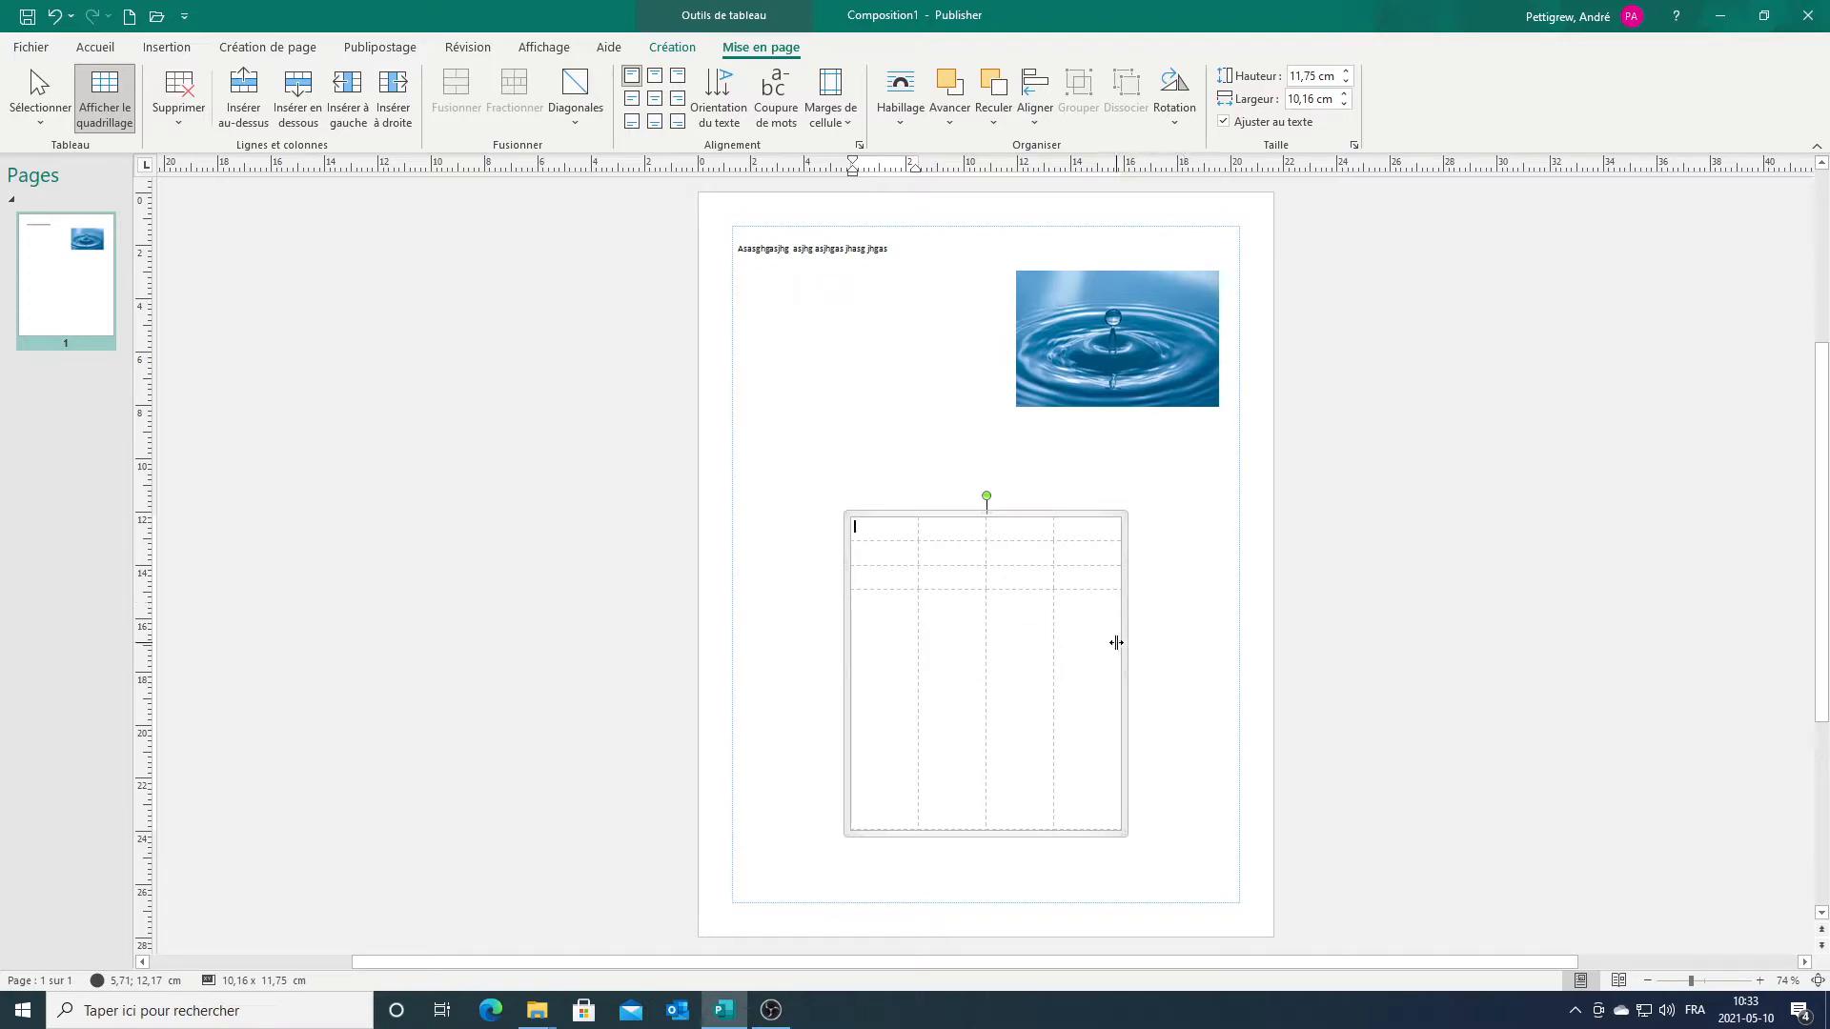
Step: Move the table toward the right margin and resize its middle rows and second column, making it about 8.7 by 18.95 cm
left_click_drag(1124, 646, 1233, 626)
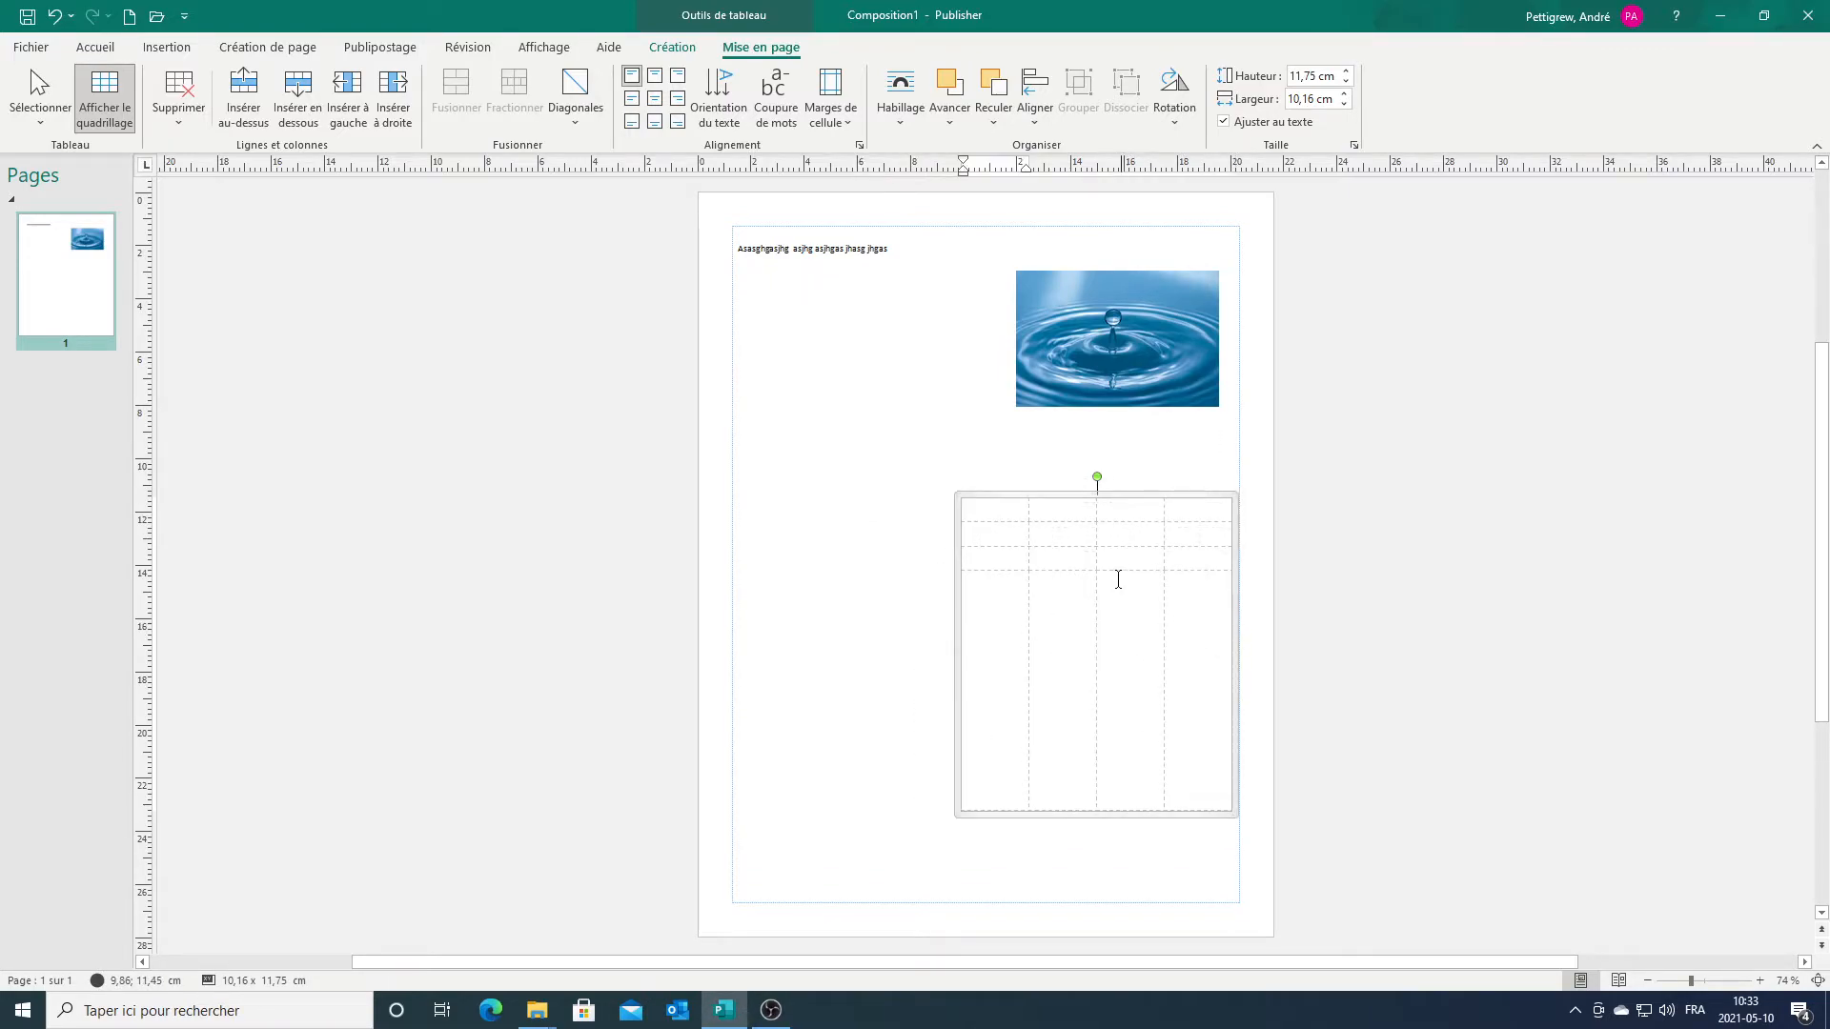
left_click_drag(1058, 572, 1066, 699)
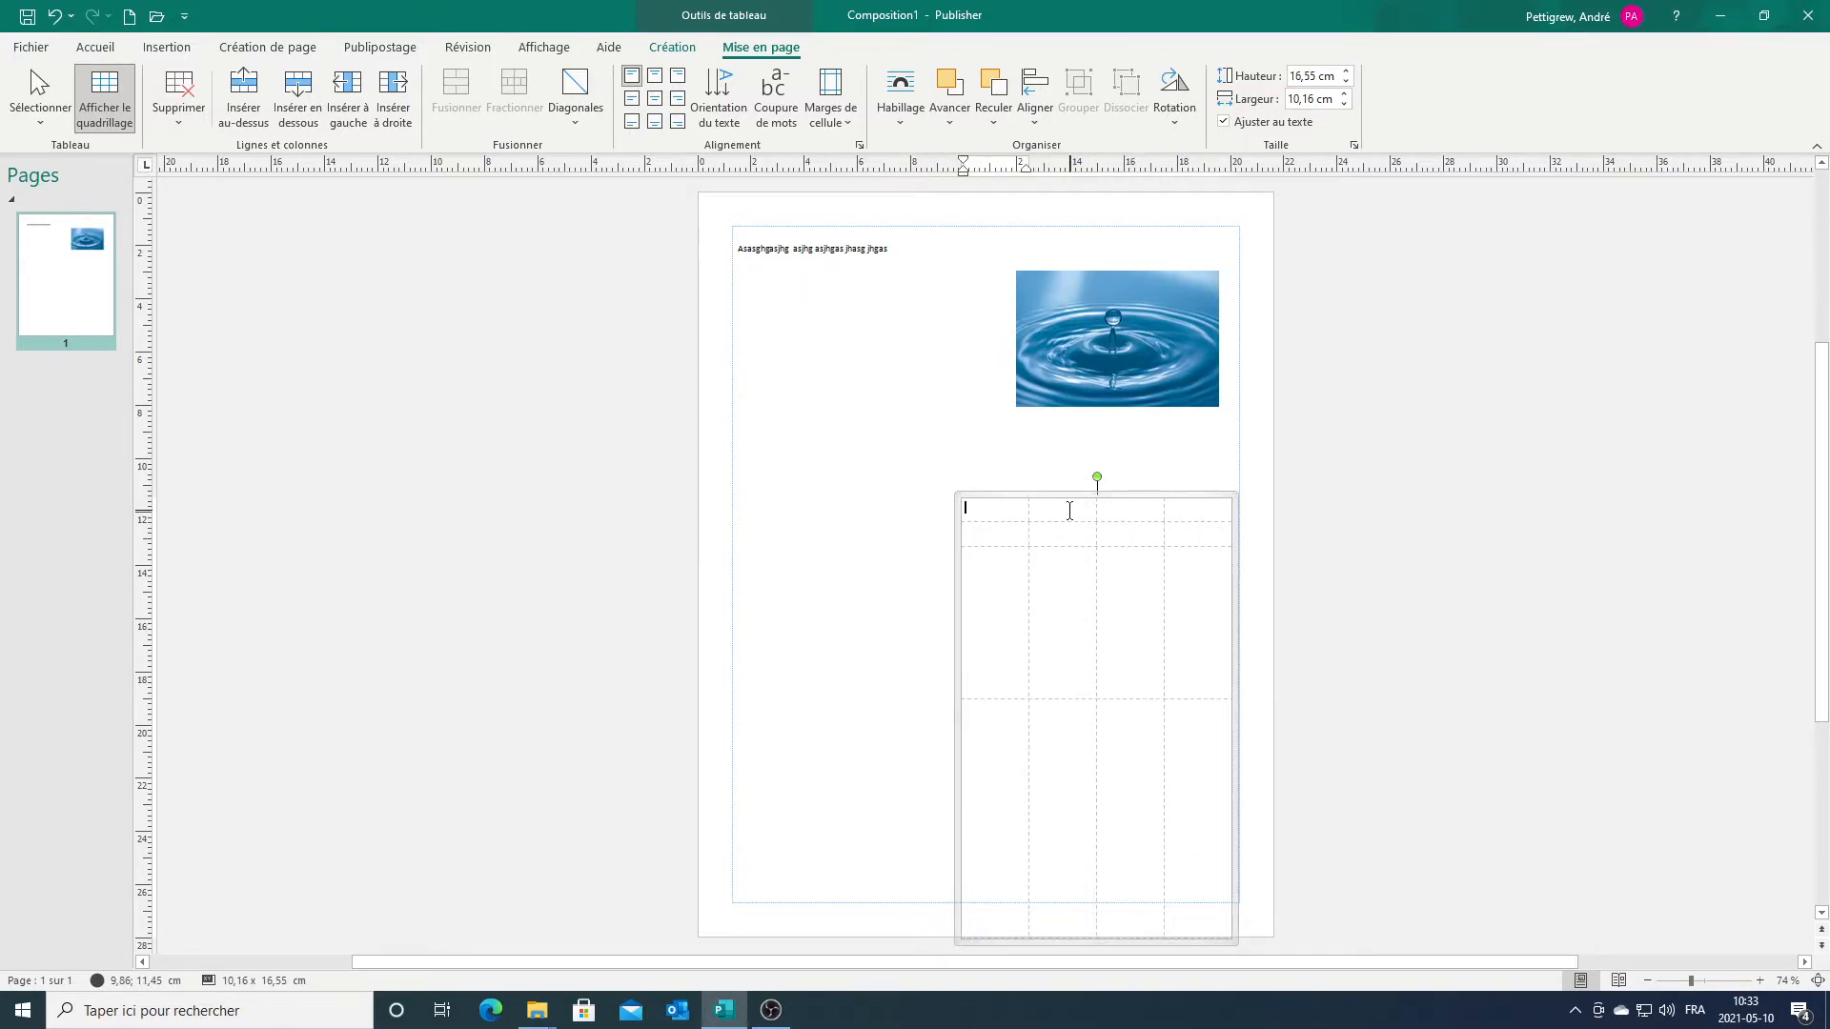
left_click_drag(1074, 551, 1058, 595)
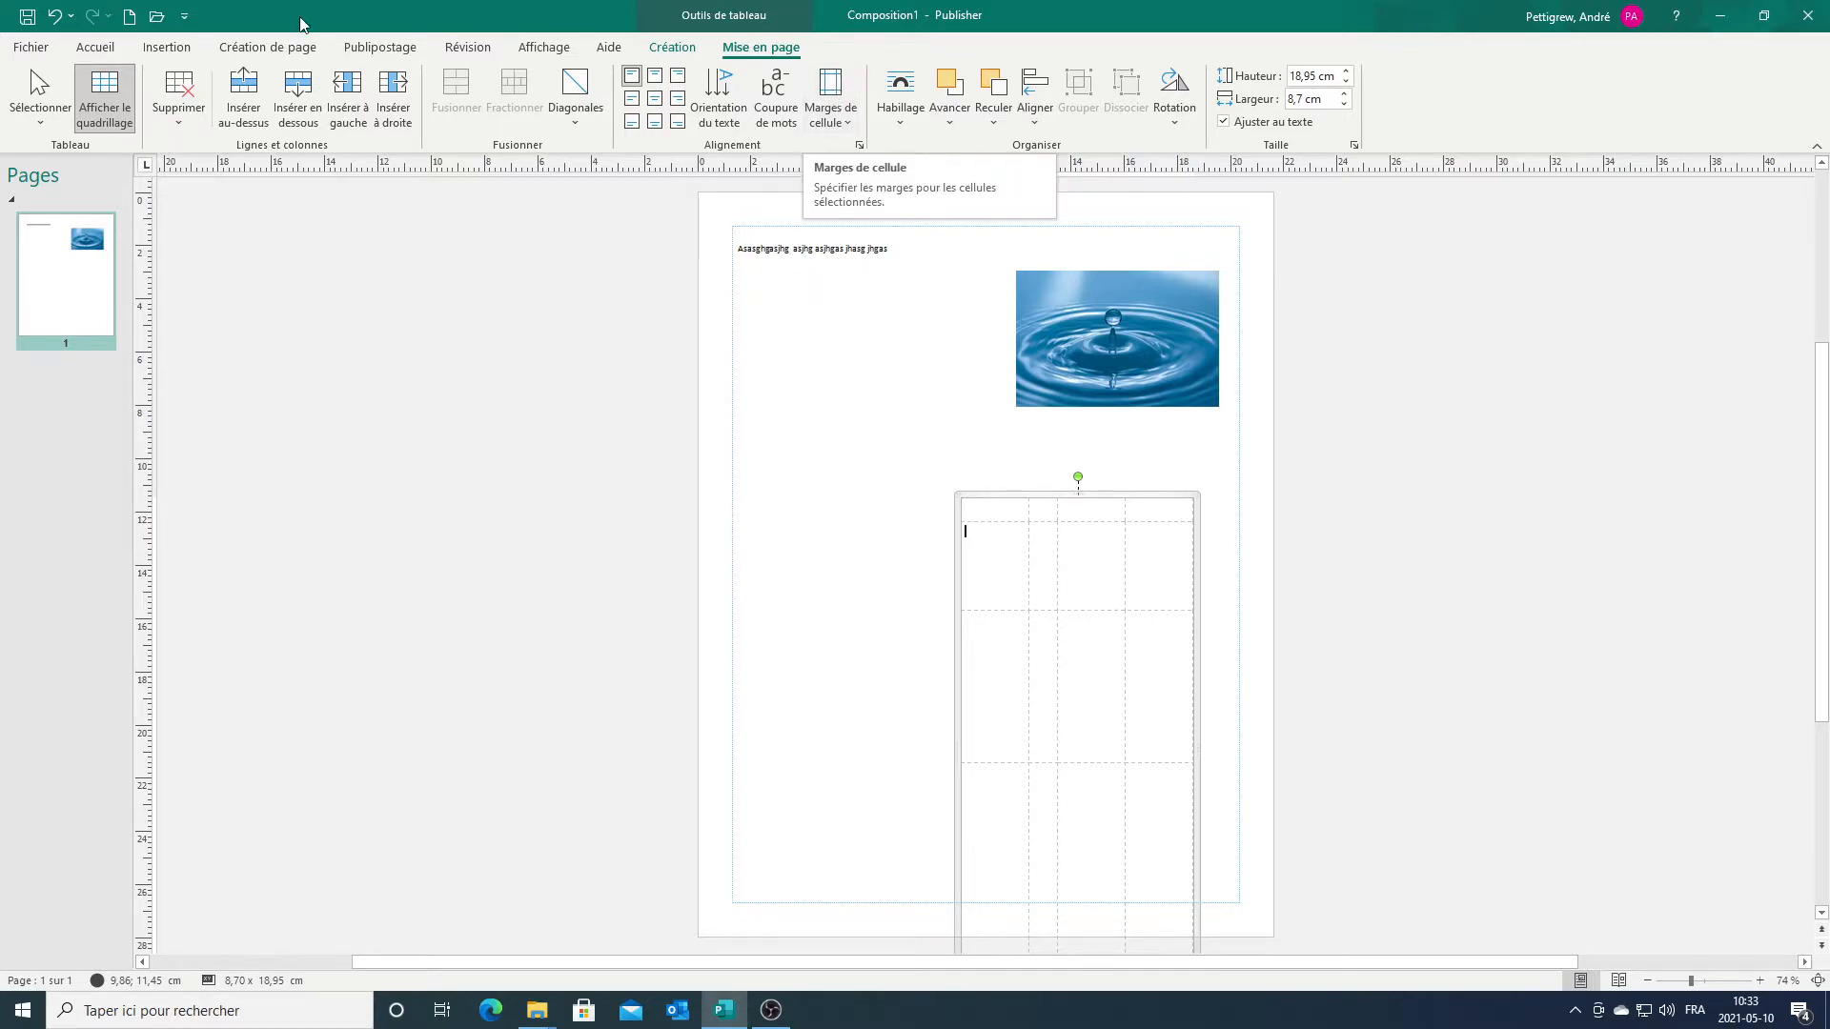
Step: Draw a rectangle about 12.9 by 5.55 cm across the page's left edge, below the text line
left_click(95, 46)
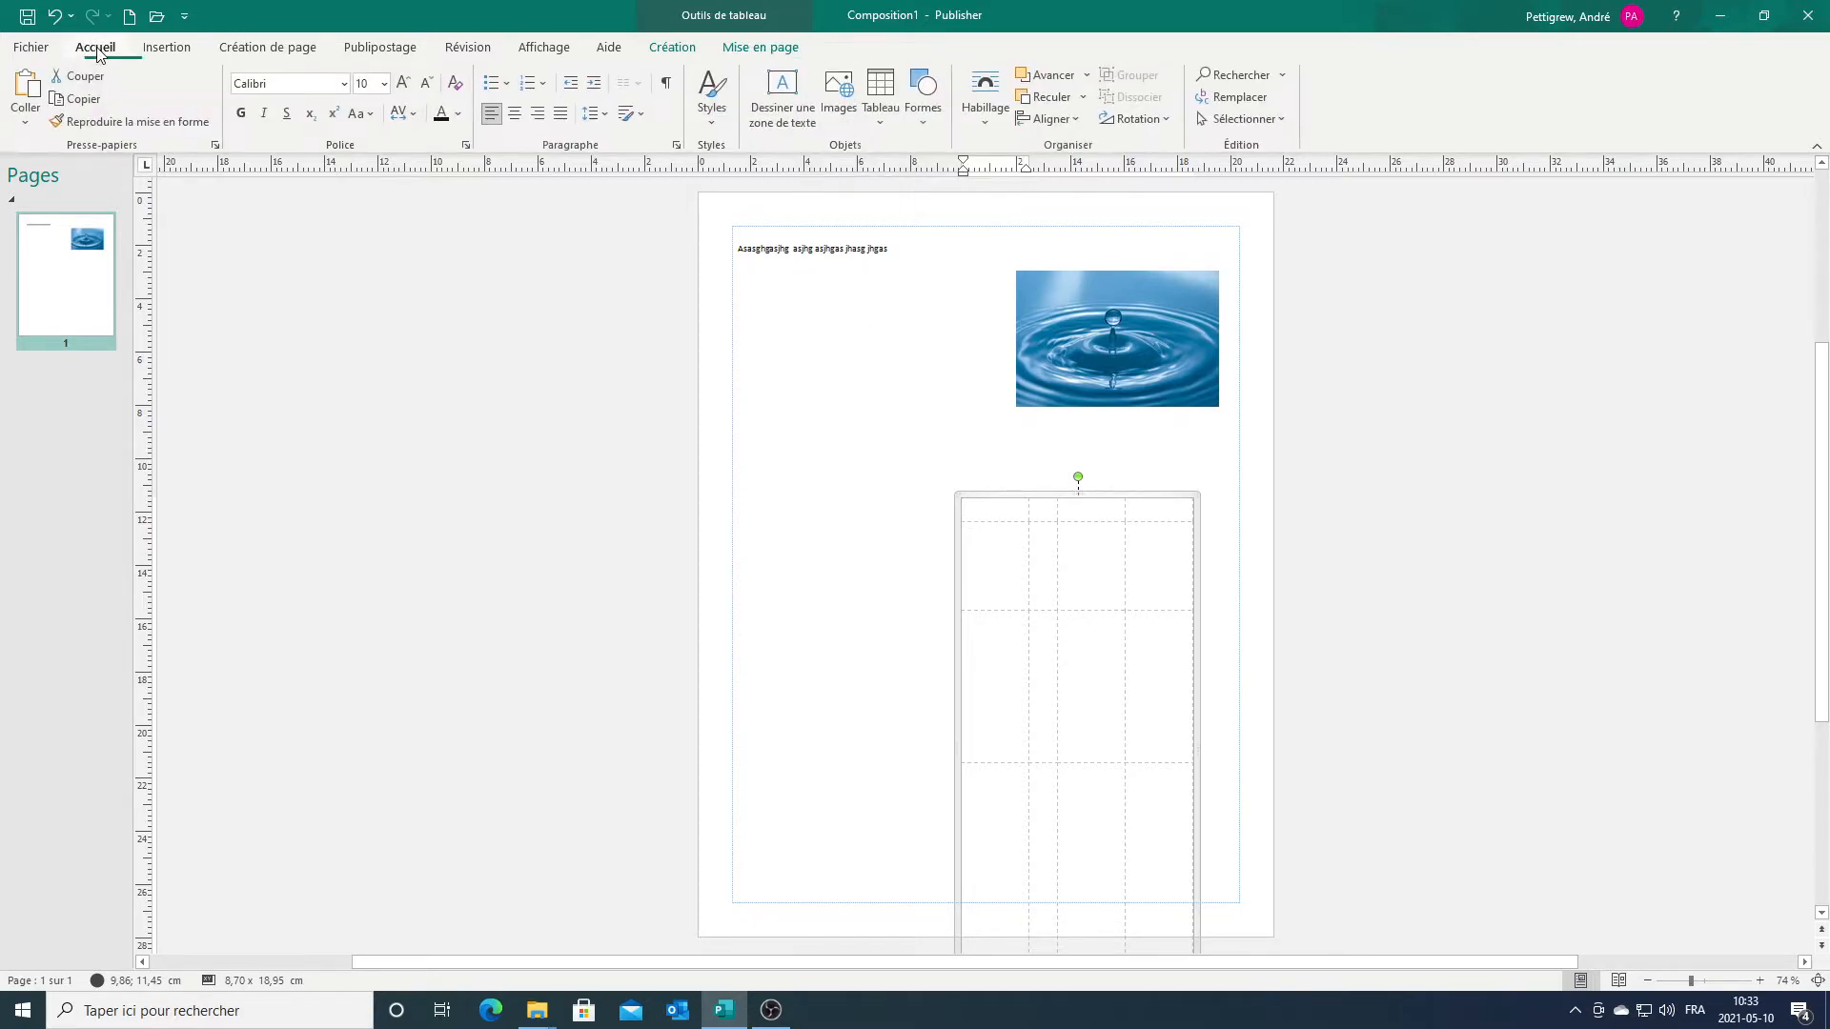
left_click(923, 90)
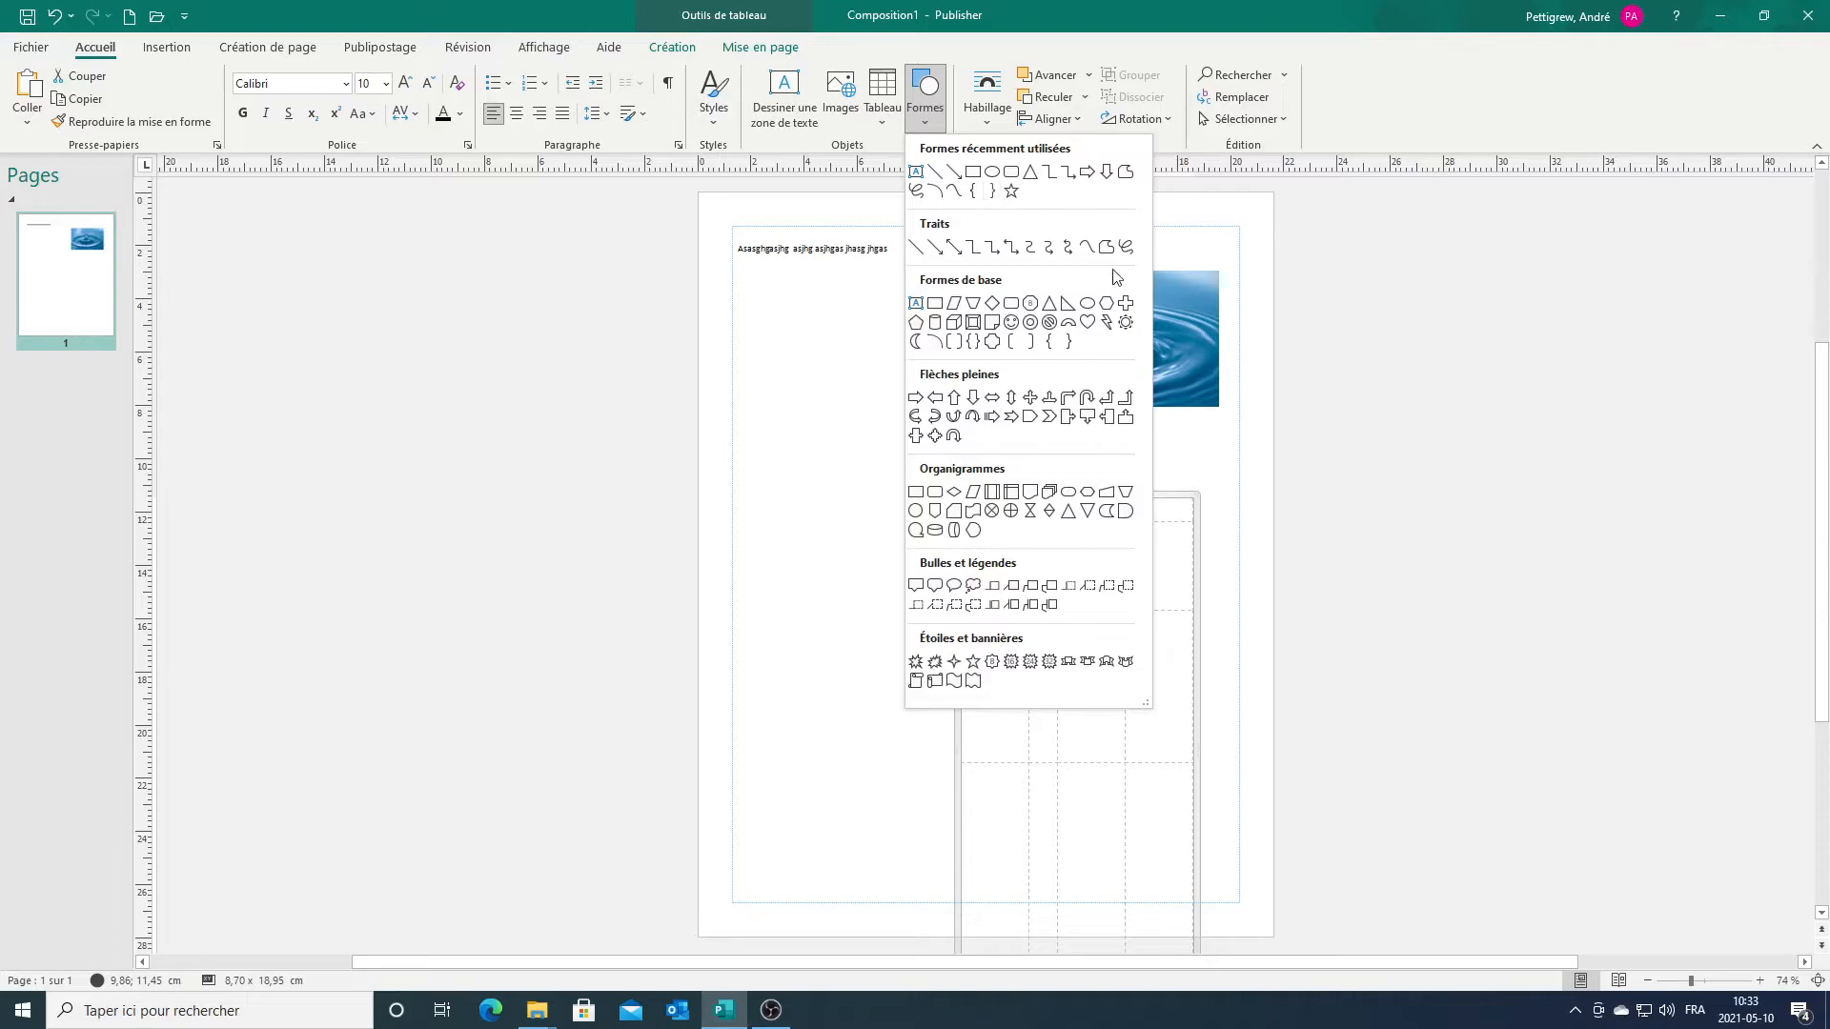
left_click(972, 172)
left_click_drag(538, 451, 881, 599)
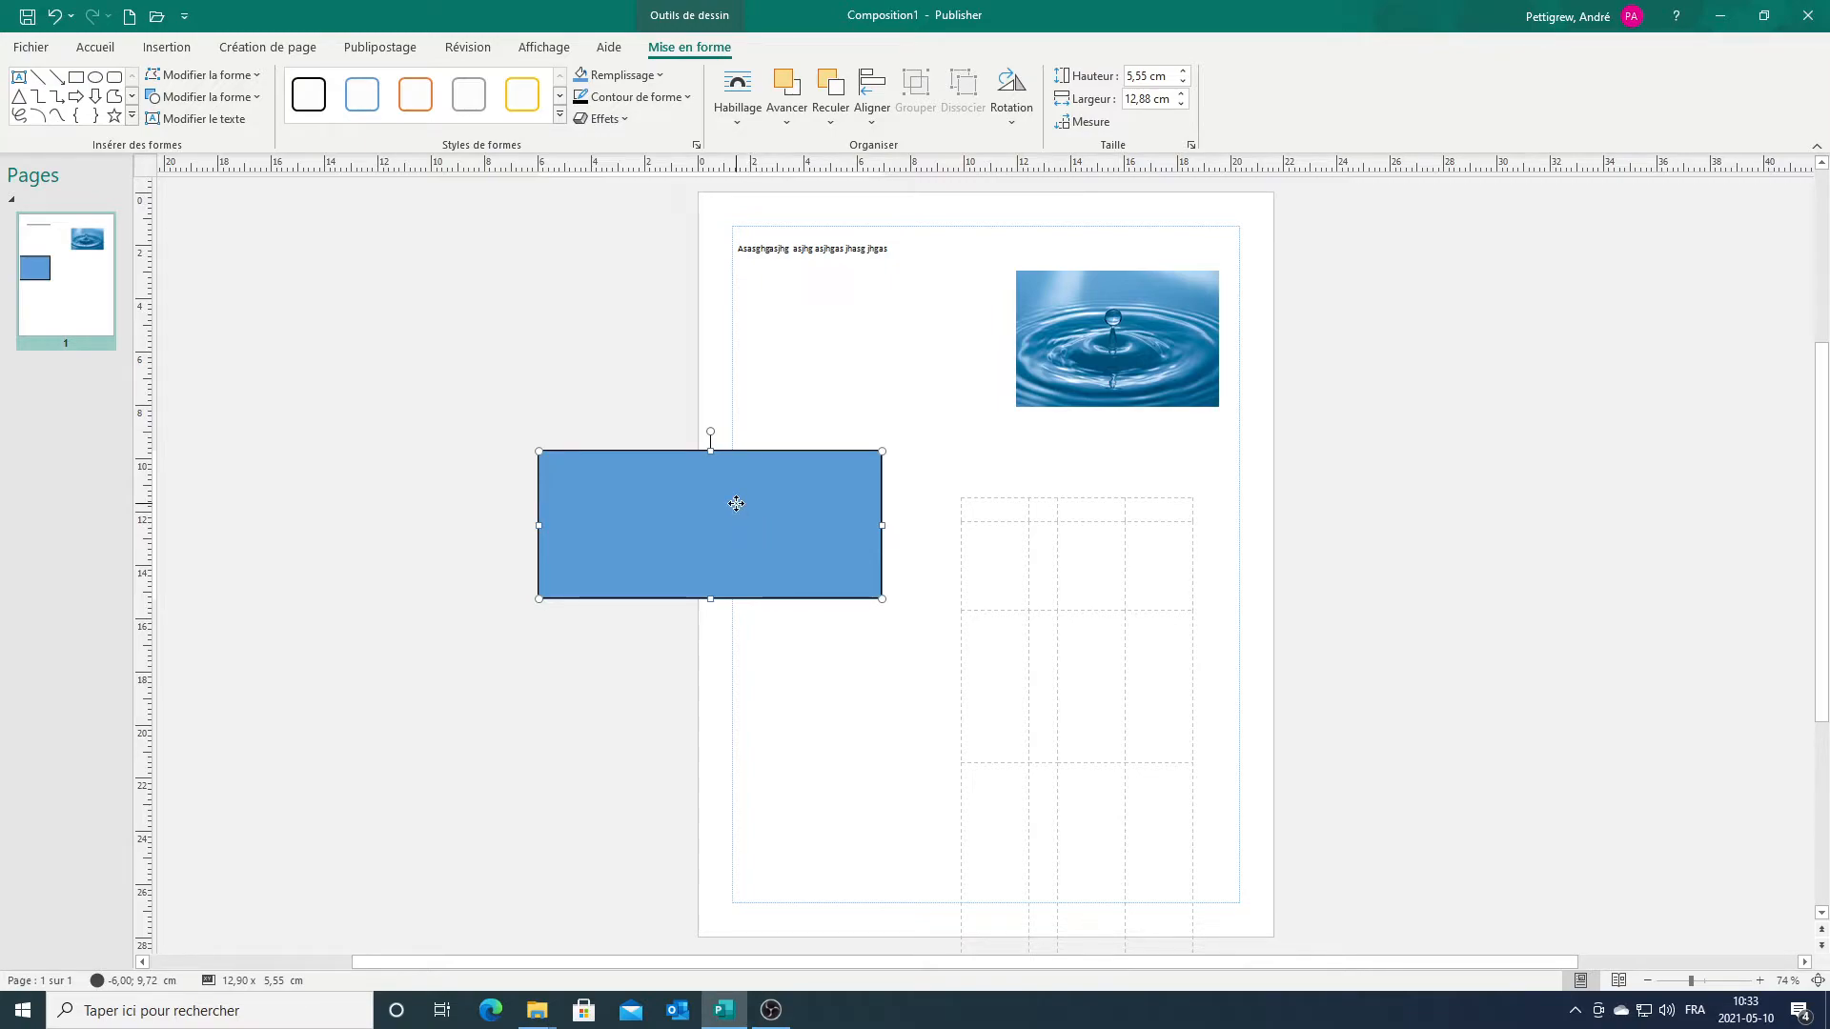
Step: Fill the rectangle with the scheme's orange and remove its outline
left_click(642, 78)
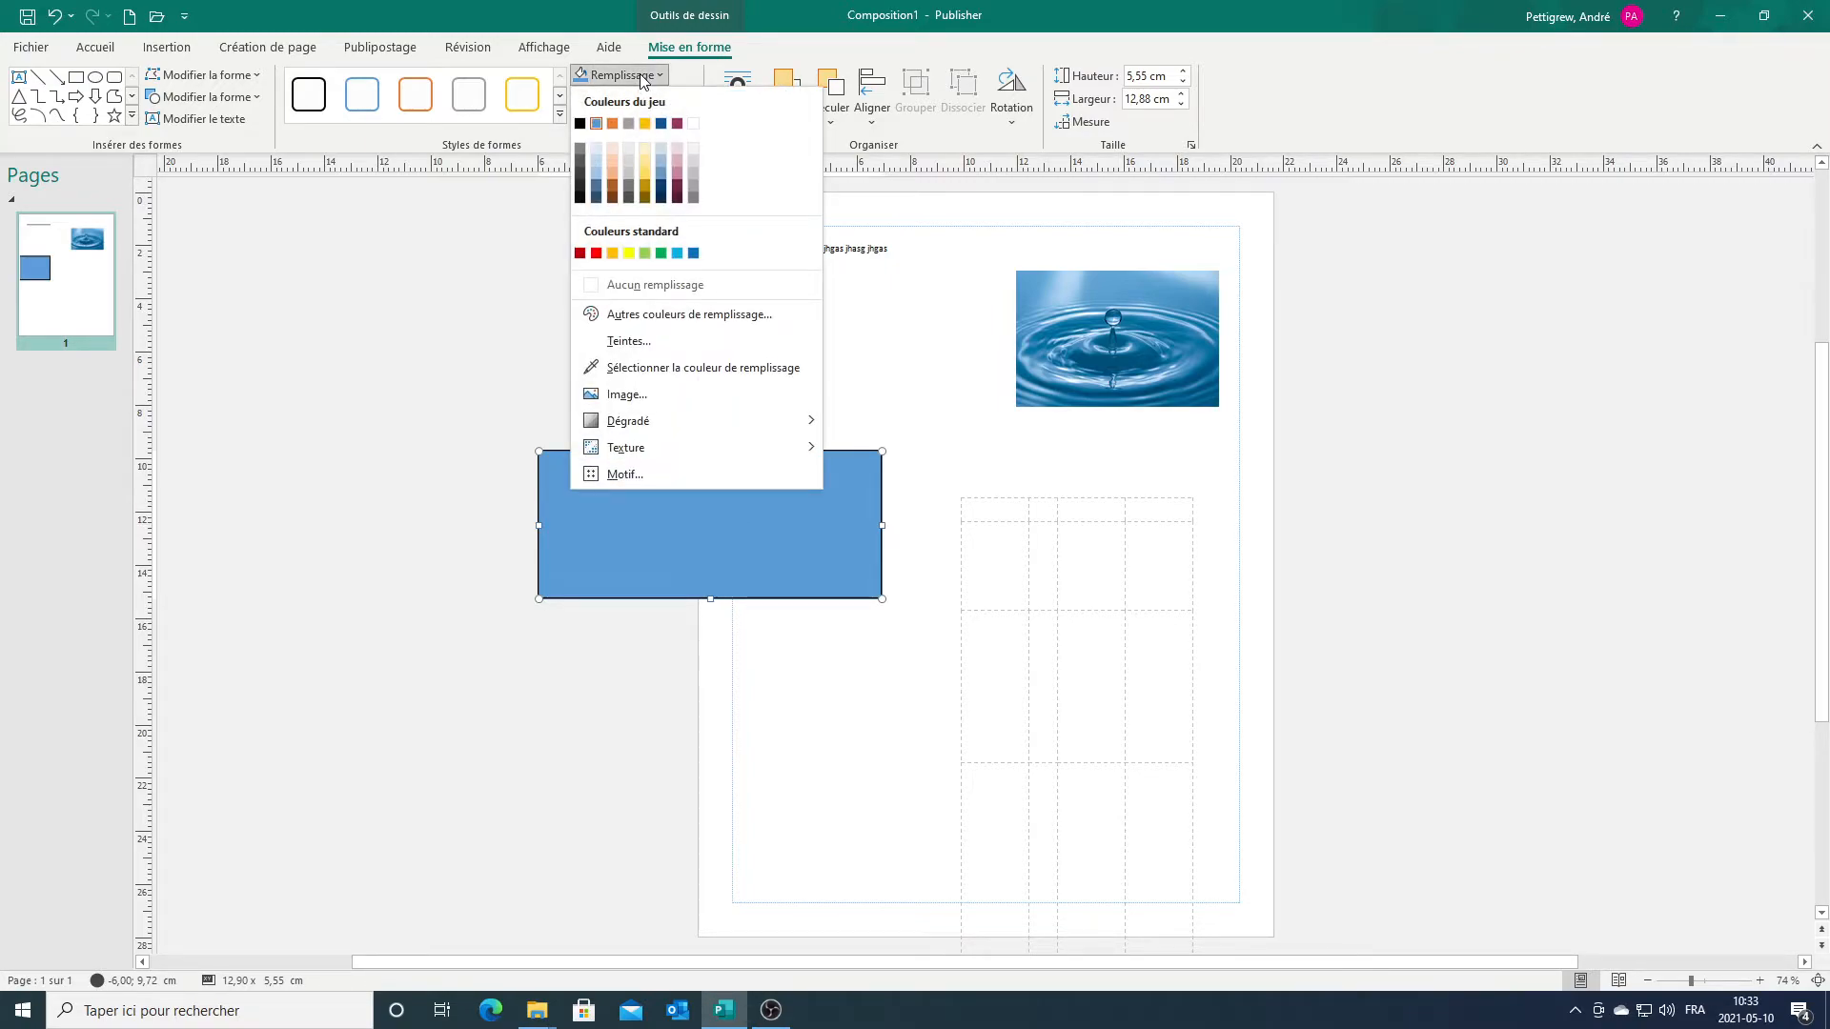
left_click(612, 123)
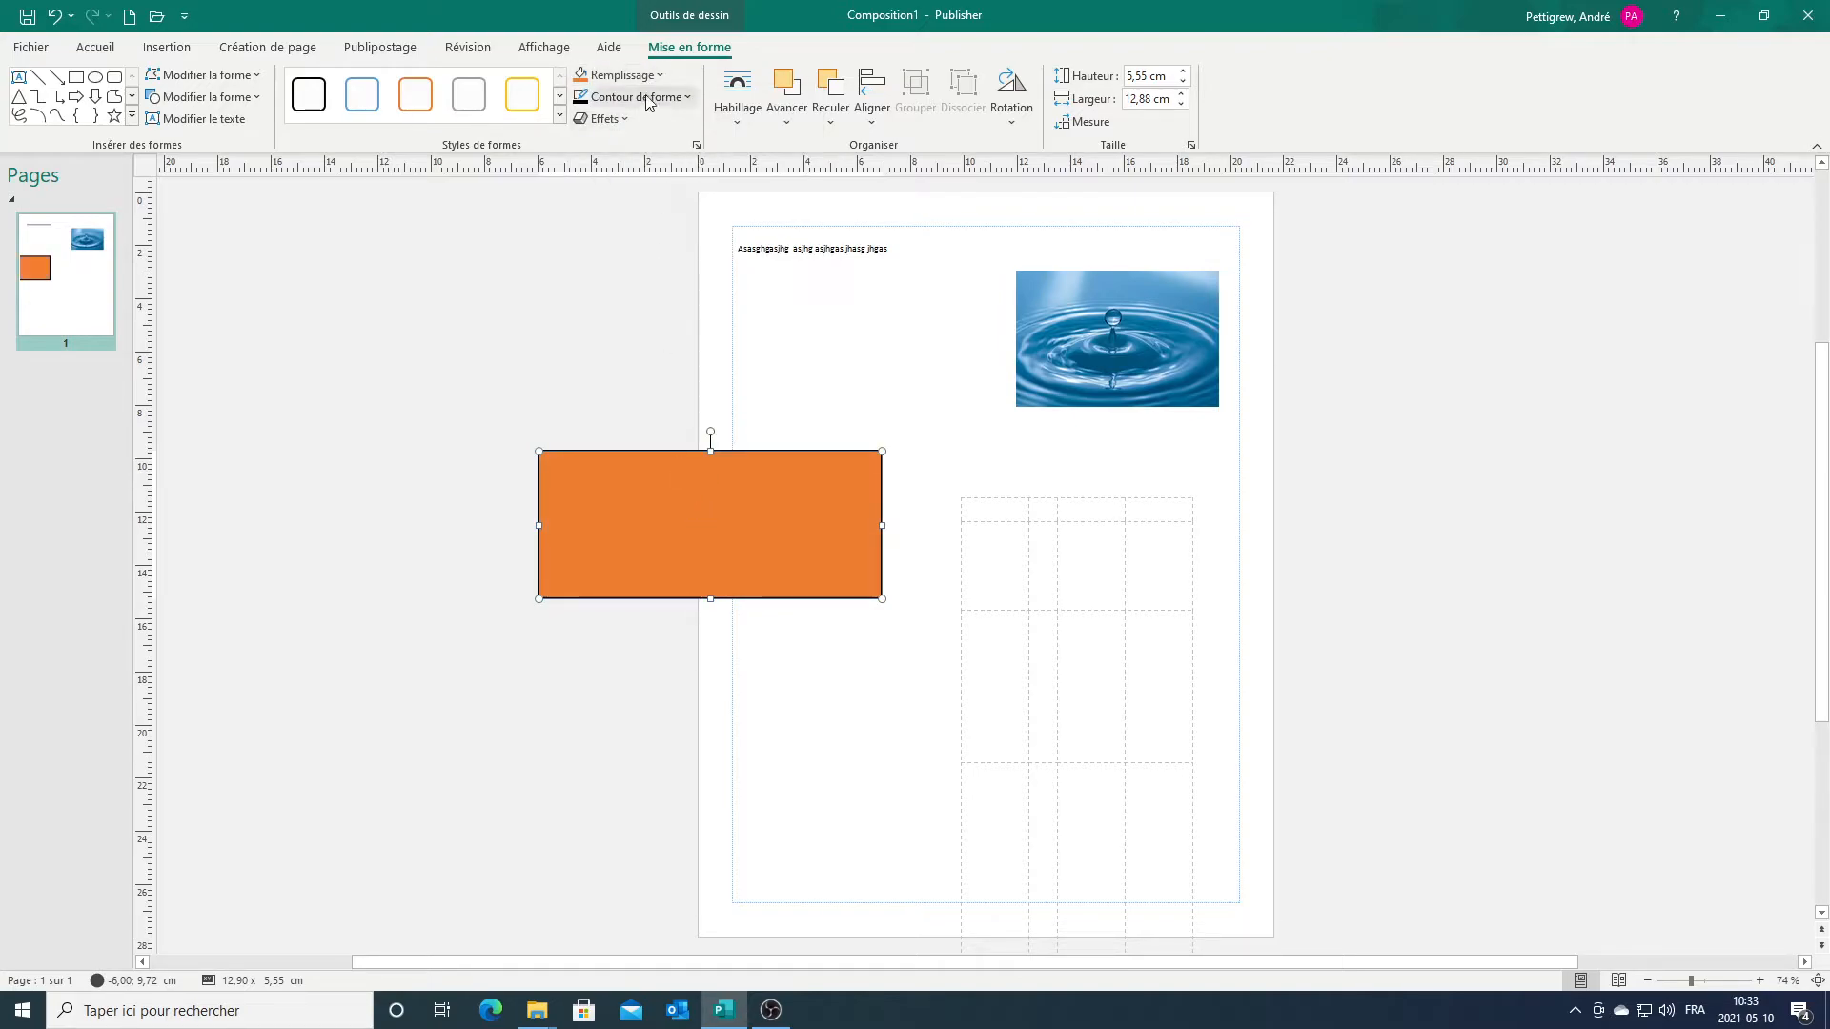
left_click(634, 97)
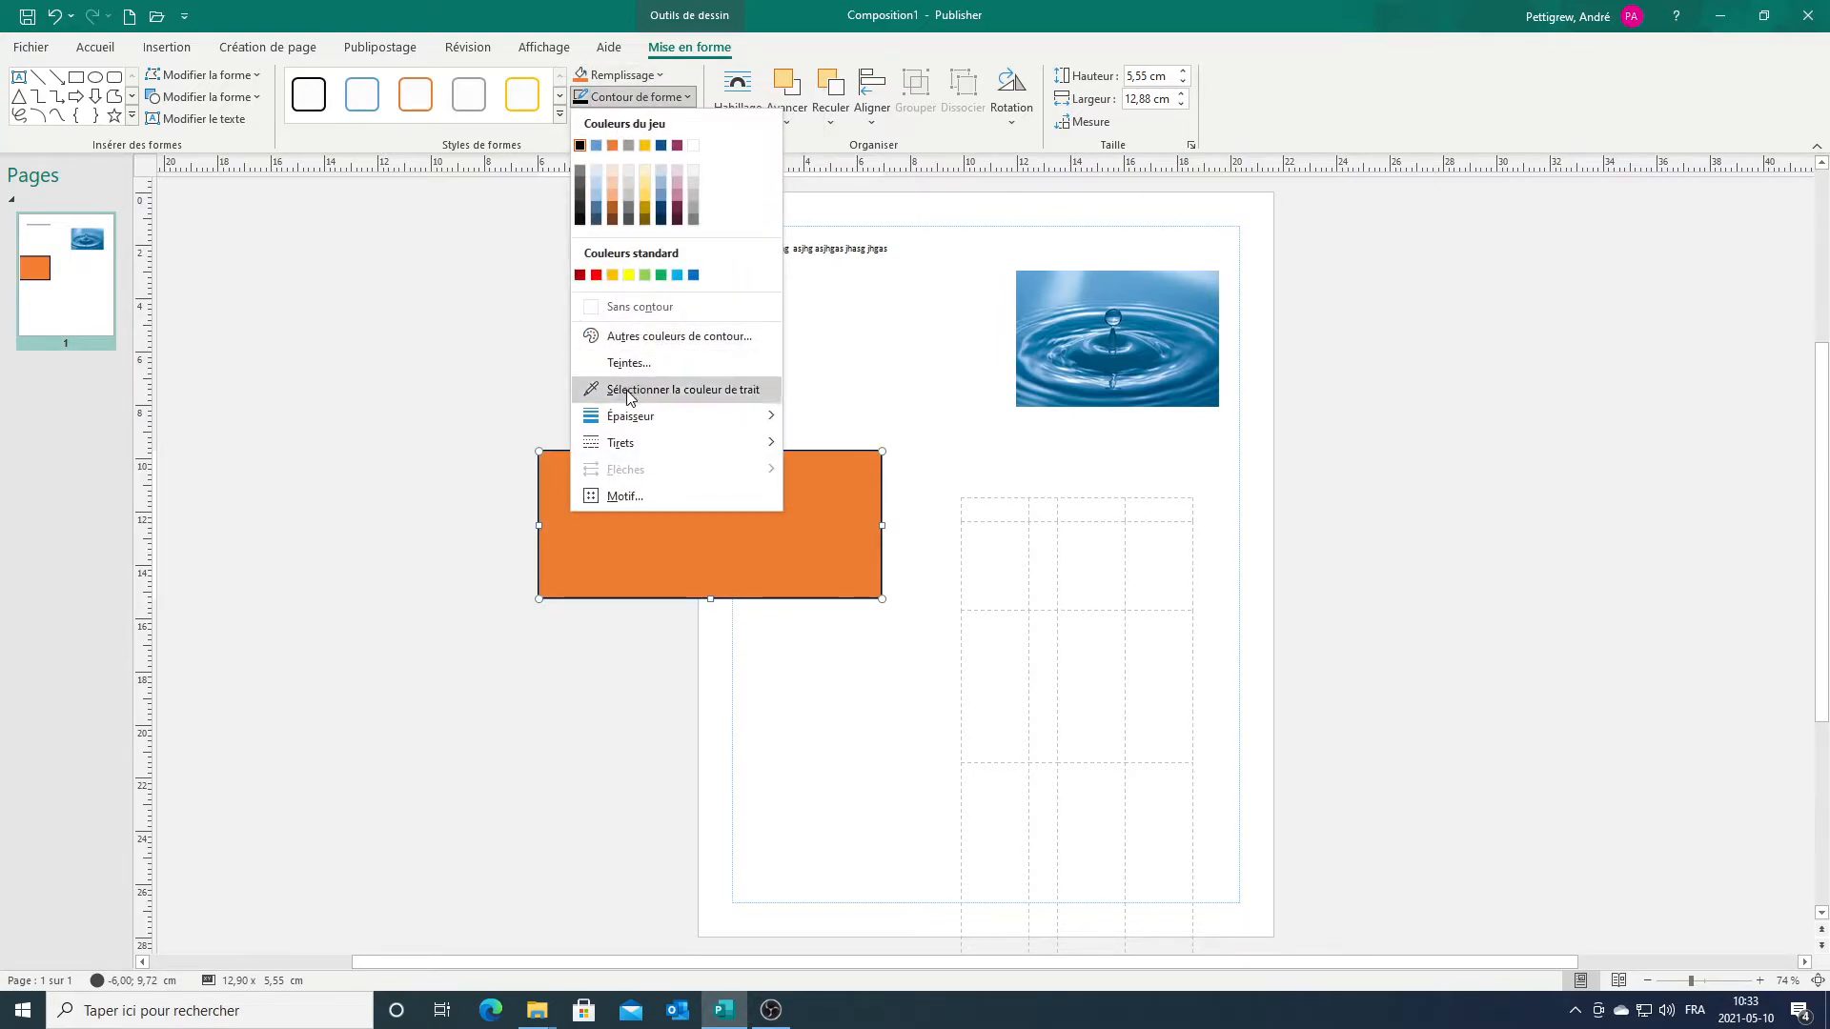
left_click(633, 307)
left_click(548, 389)
Step: Fill the rectangle with a light blue sampled from the water picture and move the rectangle down below the text box
left_click(661, 531)
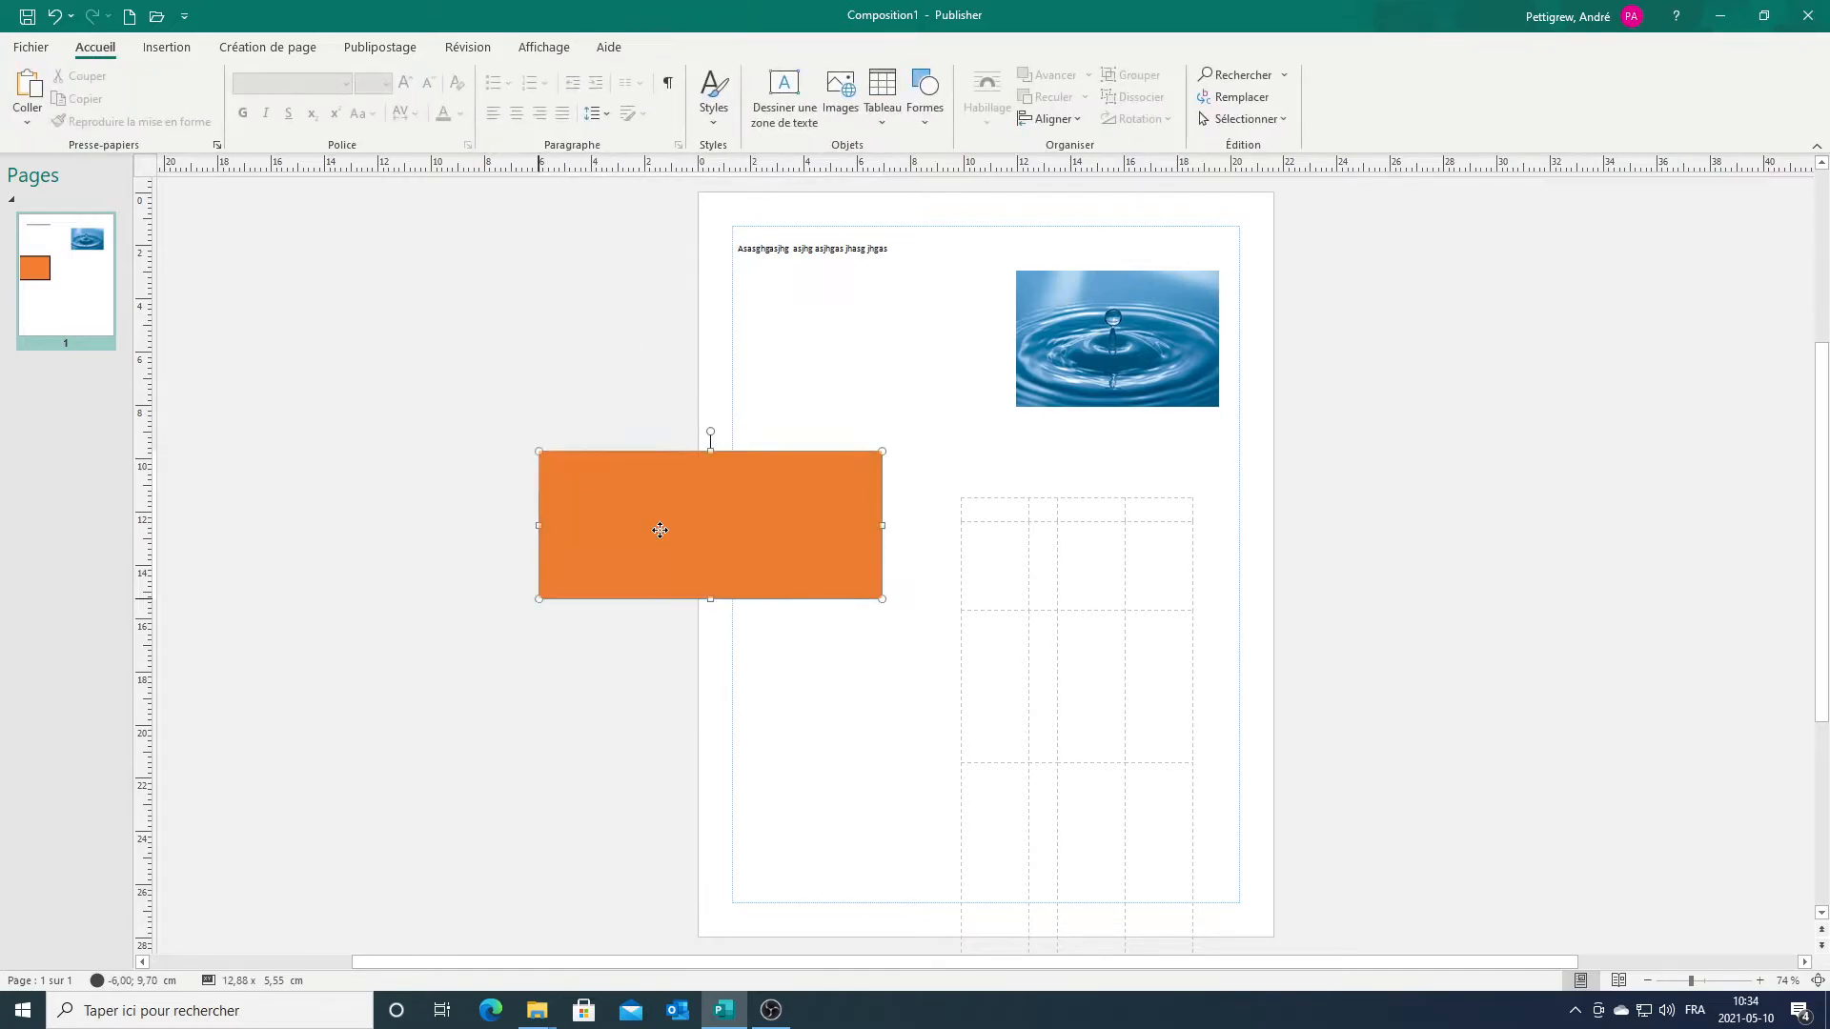
left_click(649, 75)
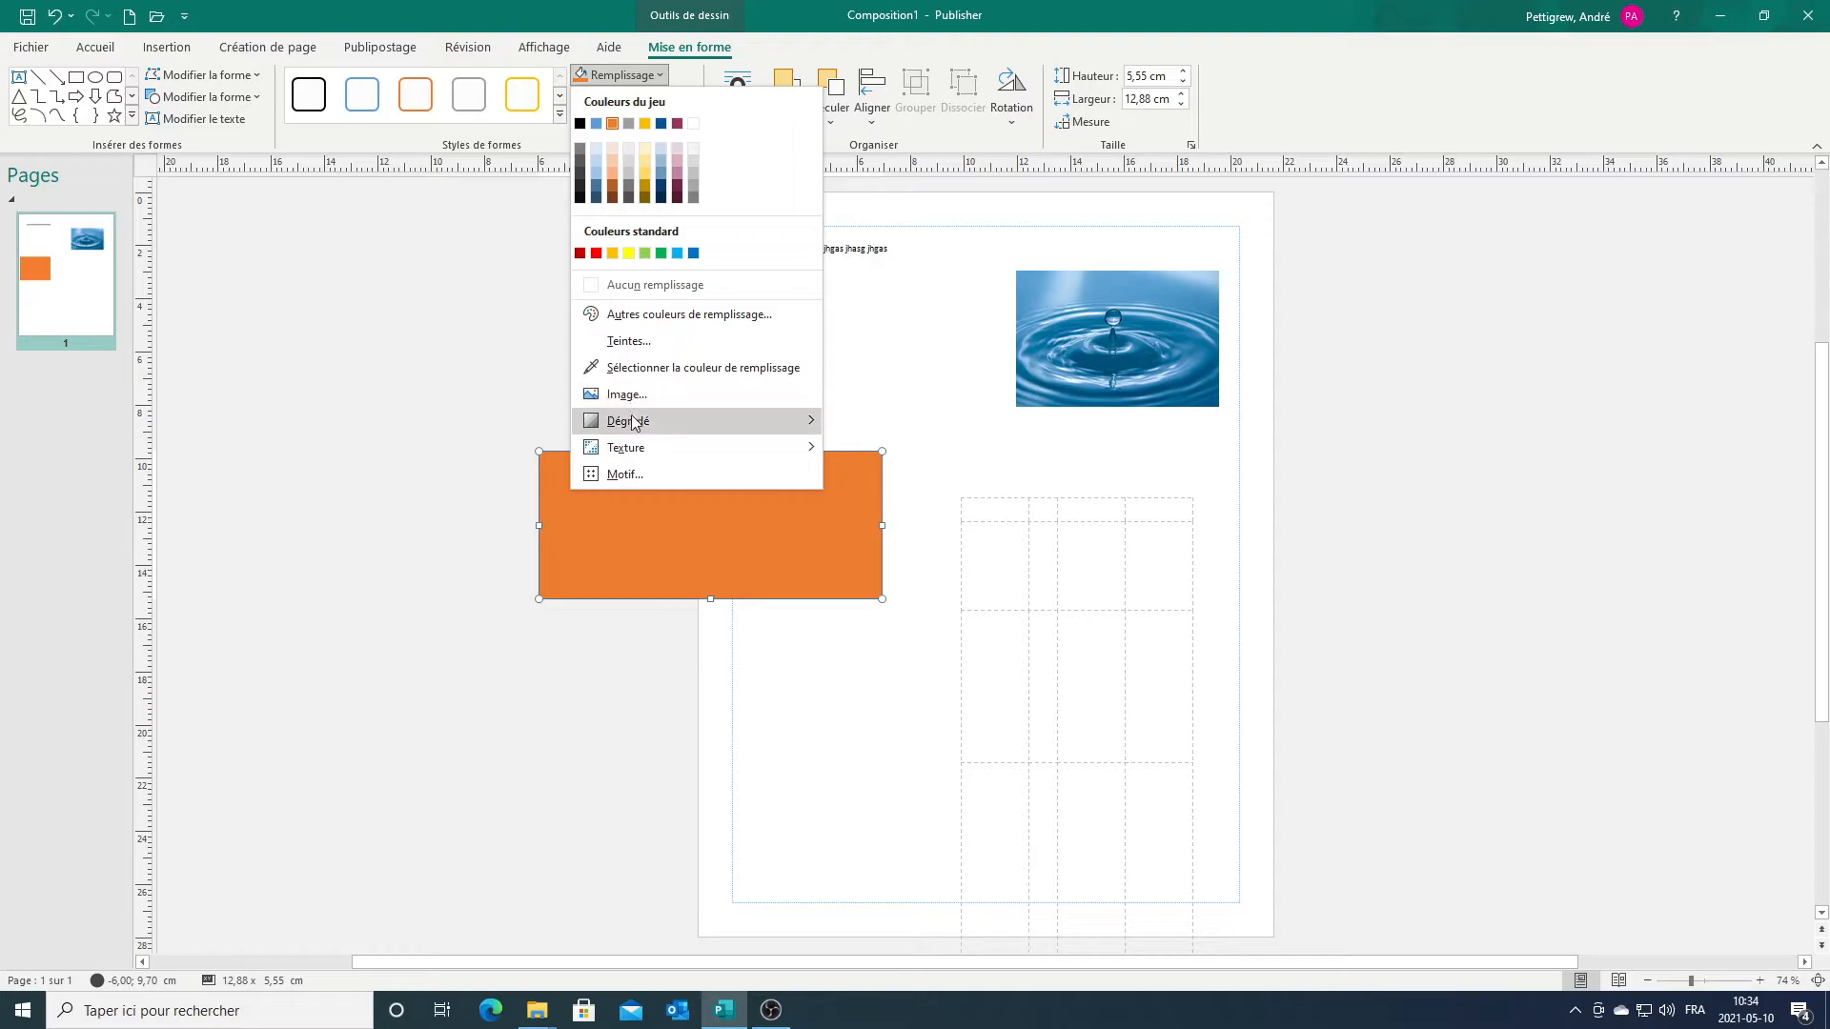
mouse_move(636, 431)
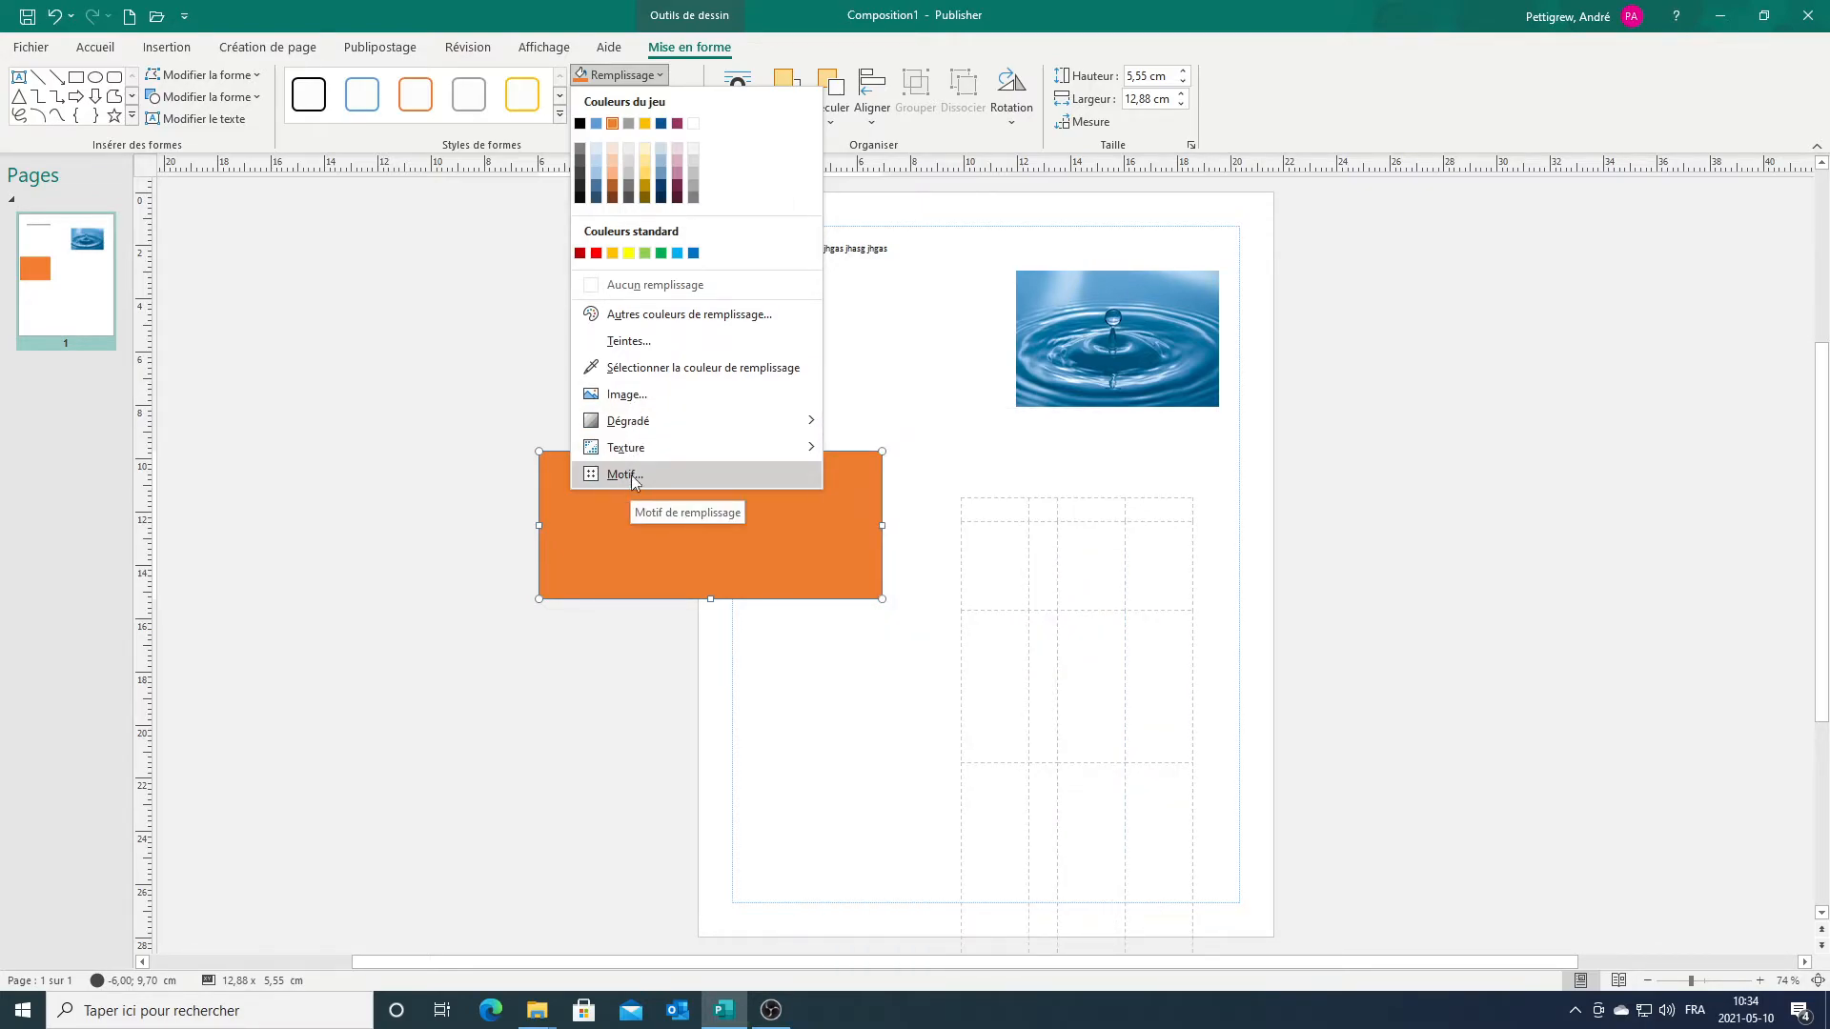
left_click(638, 370)
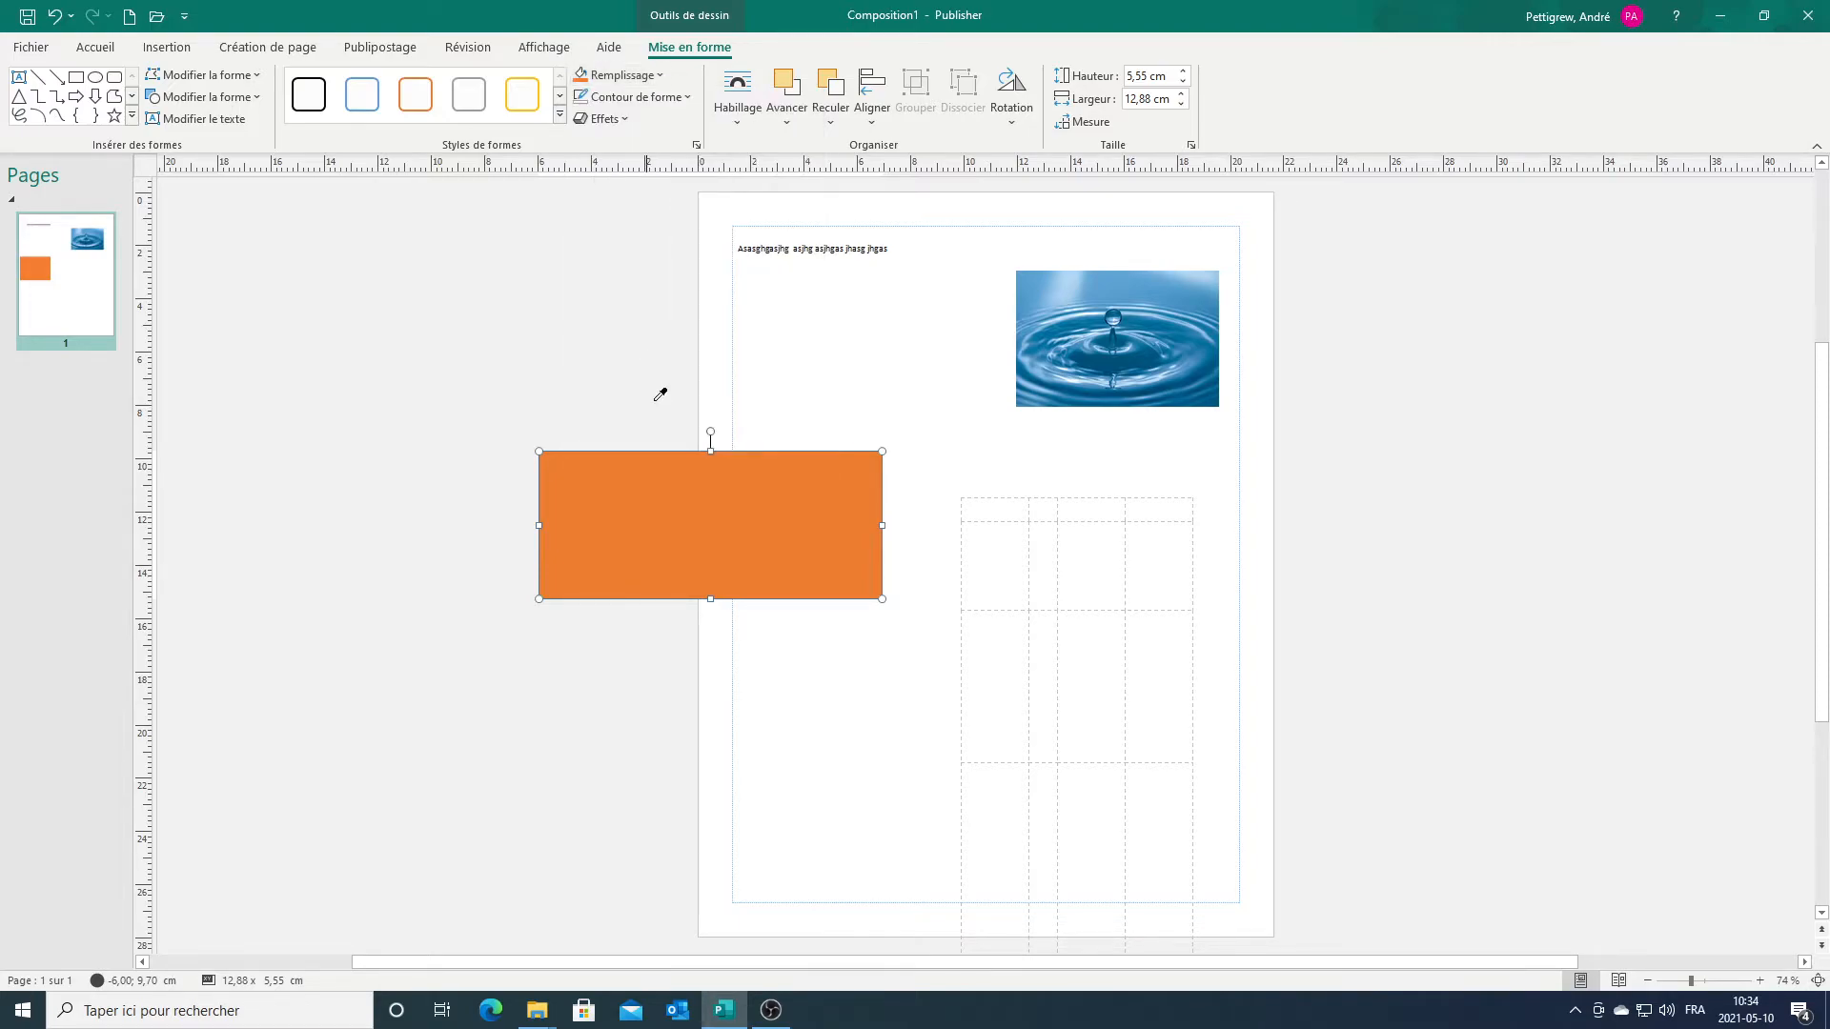
left_click(1084, 290)
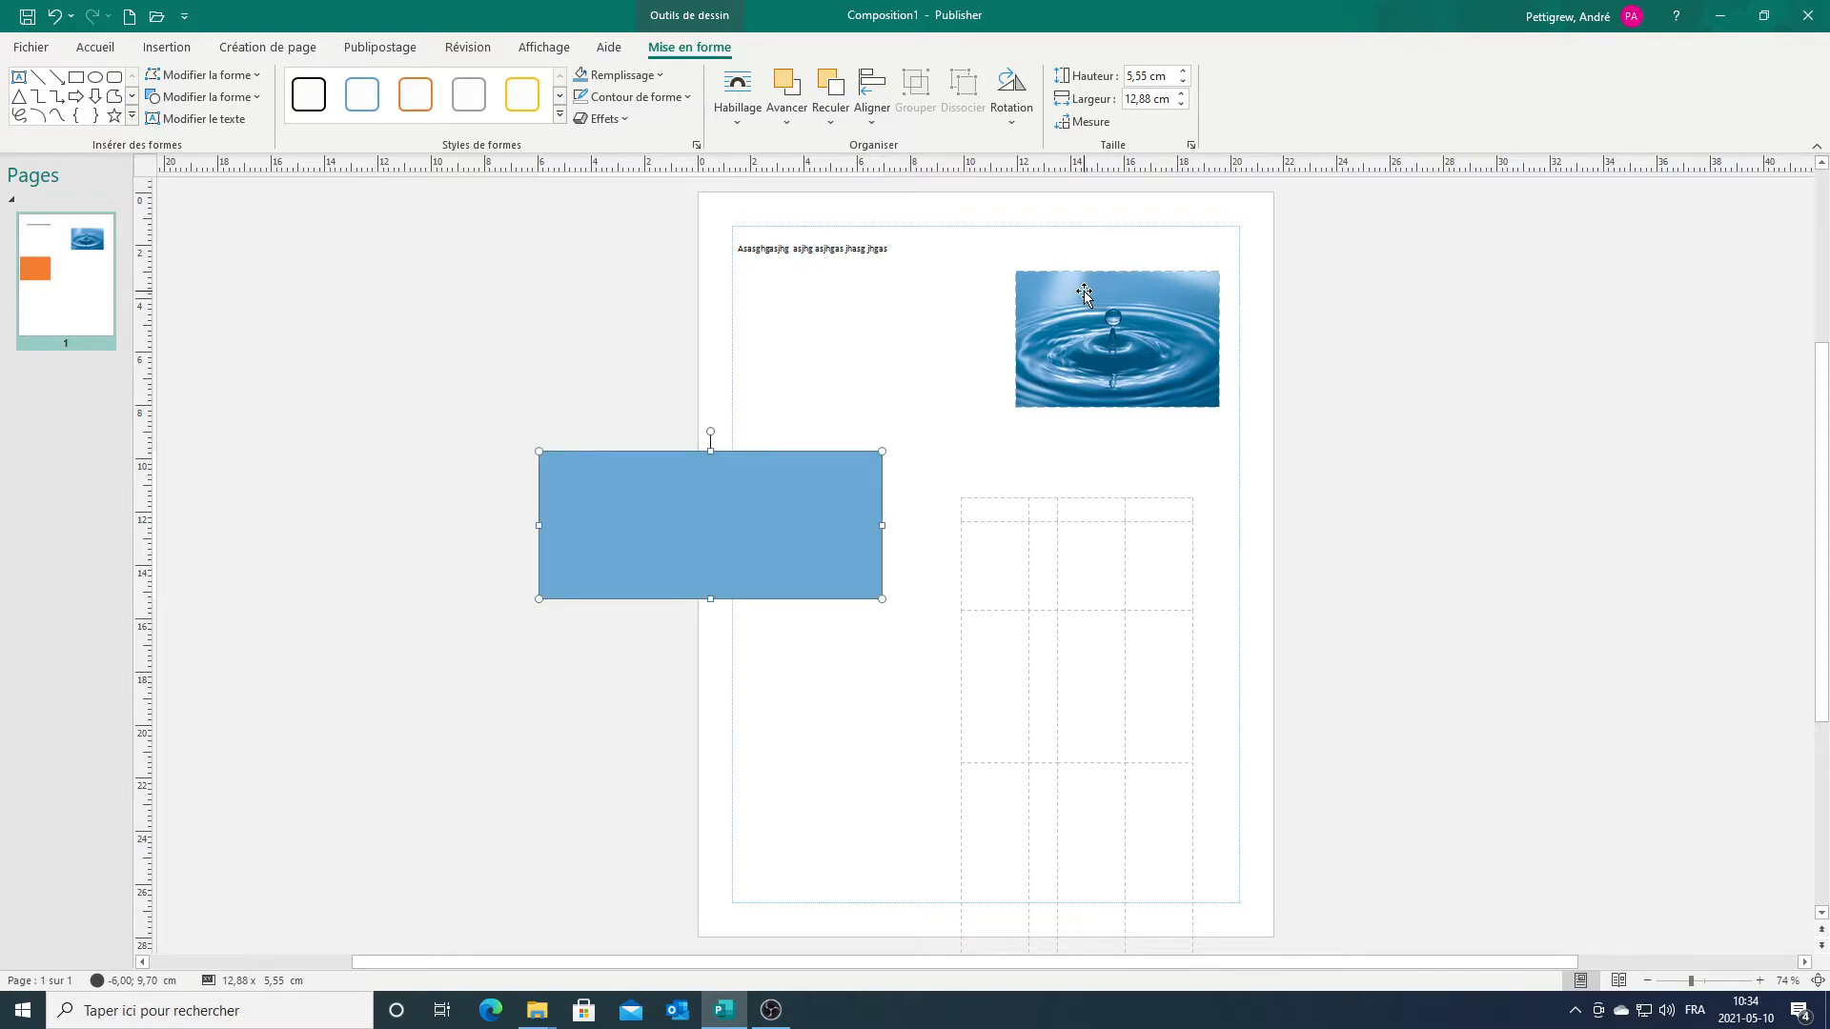
left_click(626, 334)
left_click(668, 492)
left_click_drag(667, 498, 688, 638)
Step: Fill the text box with the scheme's blue
left_click(793, 246)
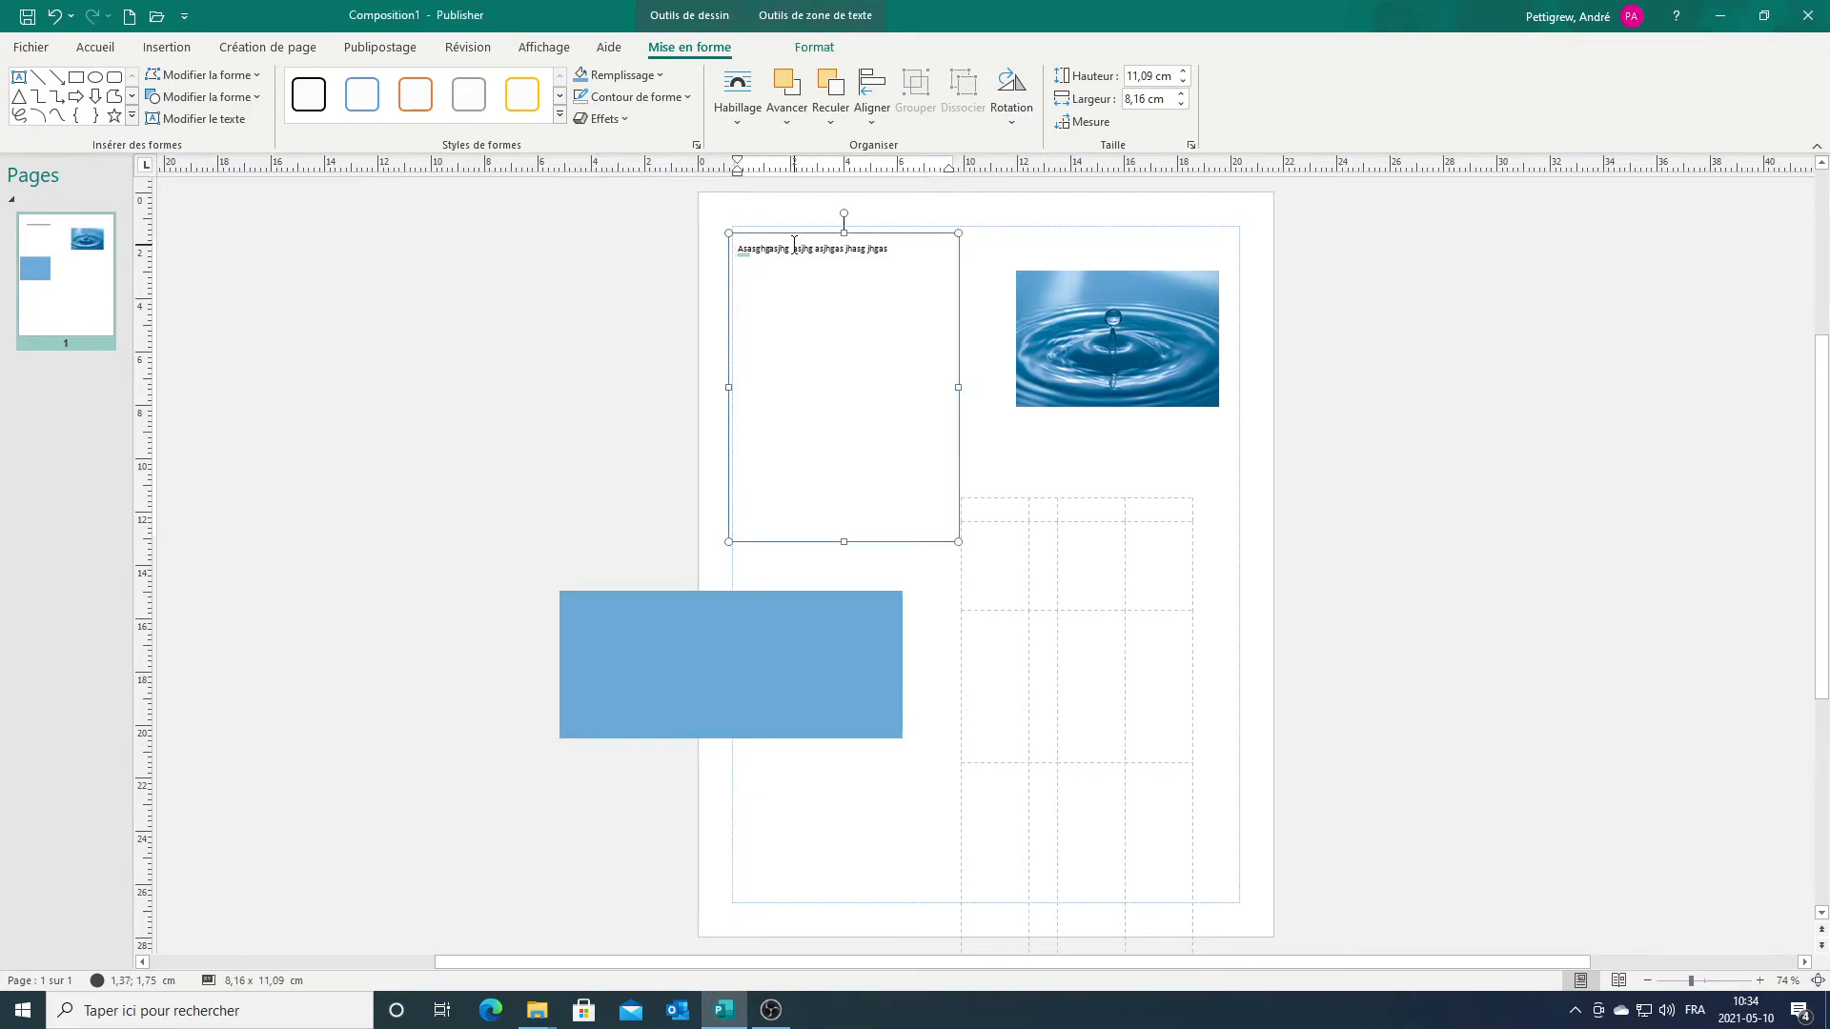
left_click(792, 239)
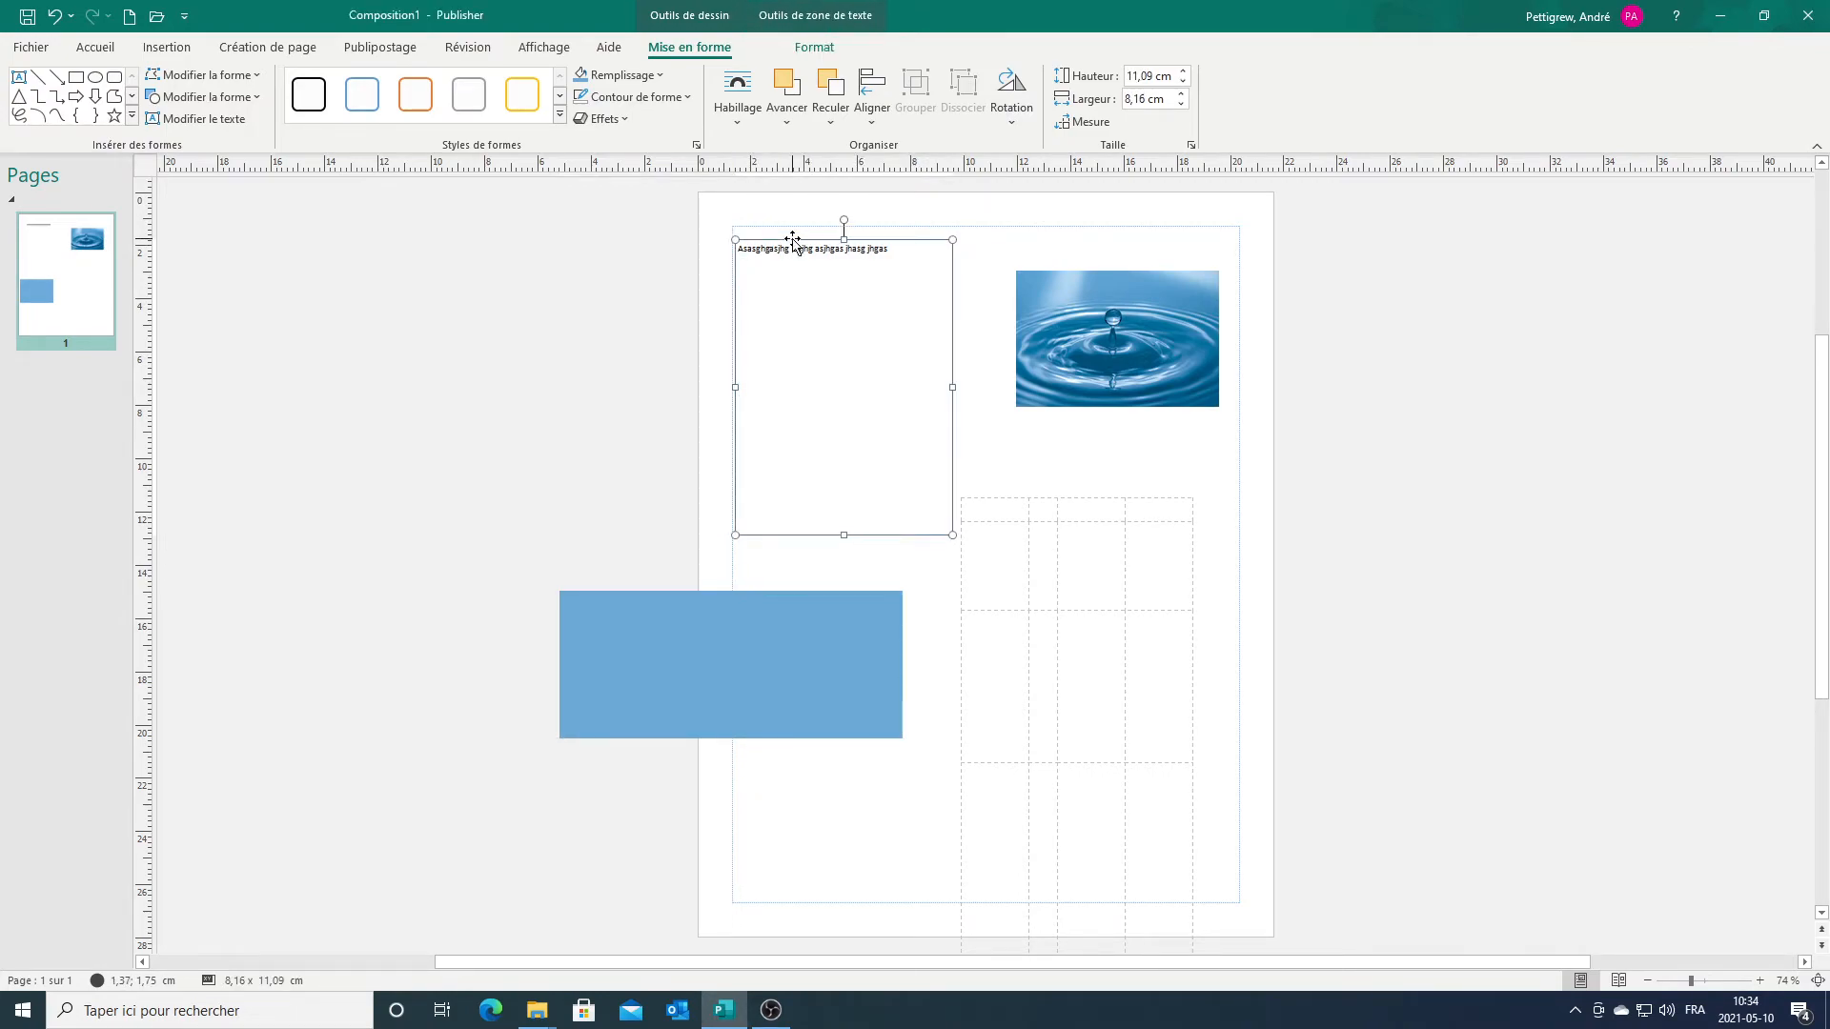
left_click(620, 75)
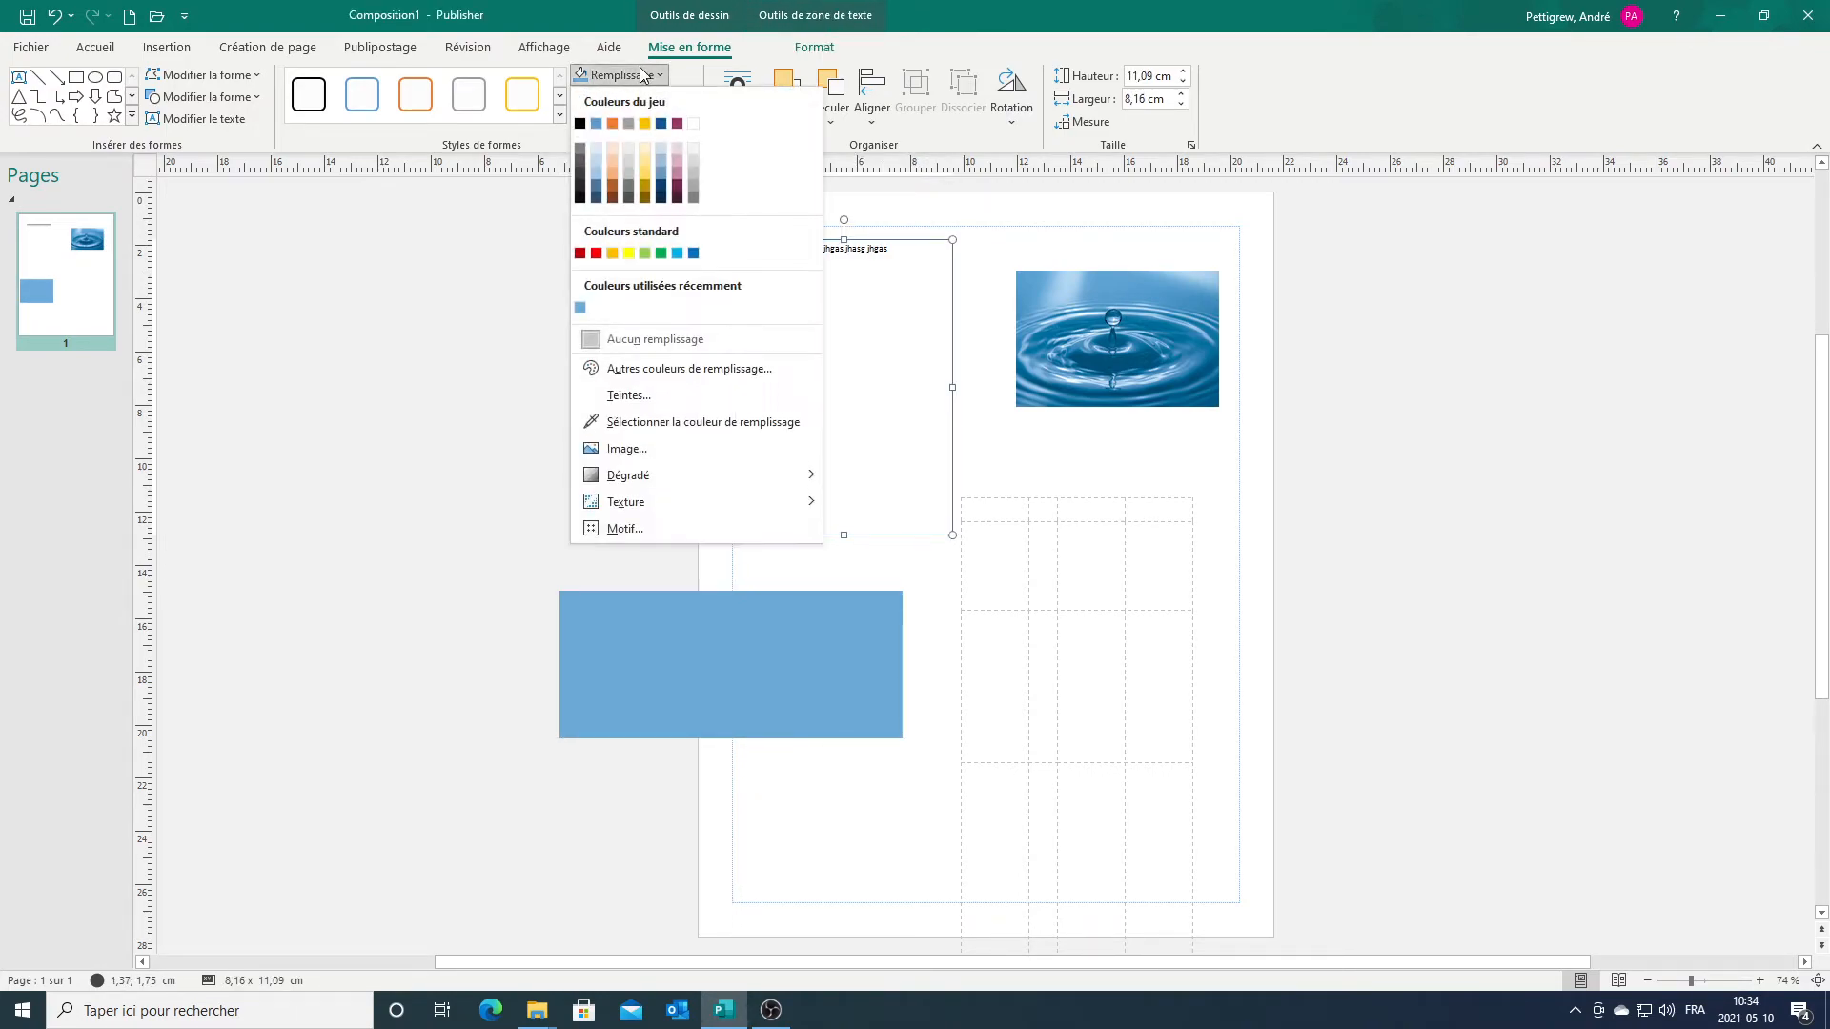
left_click(603, 133)
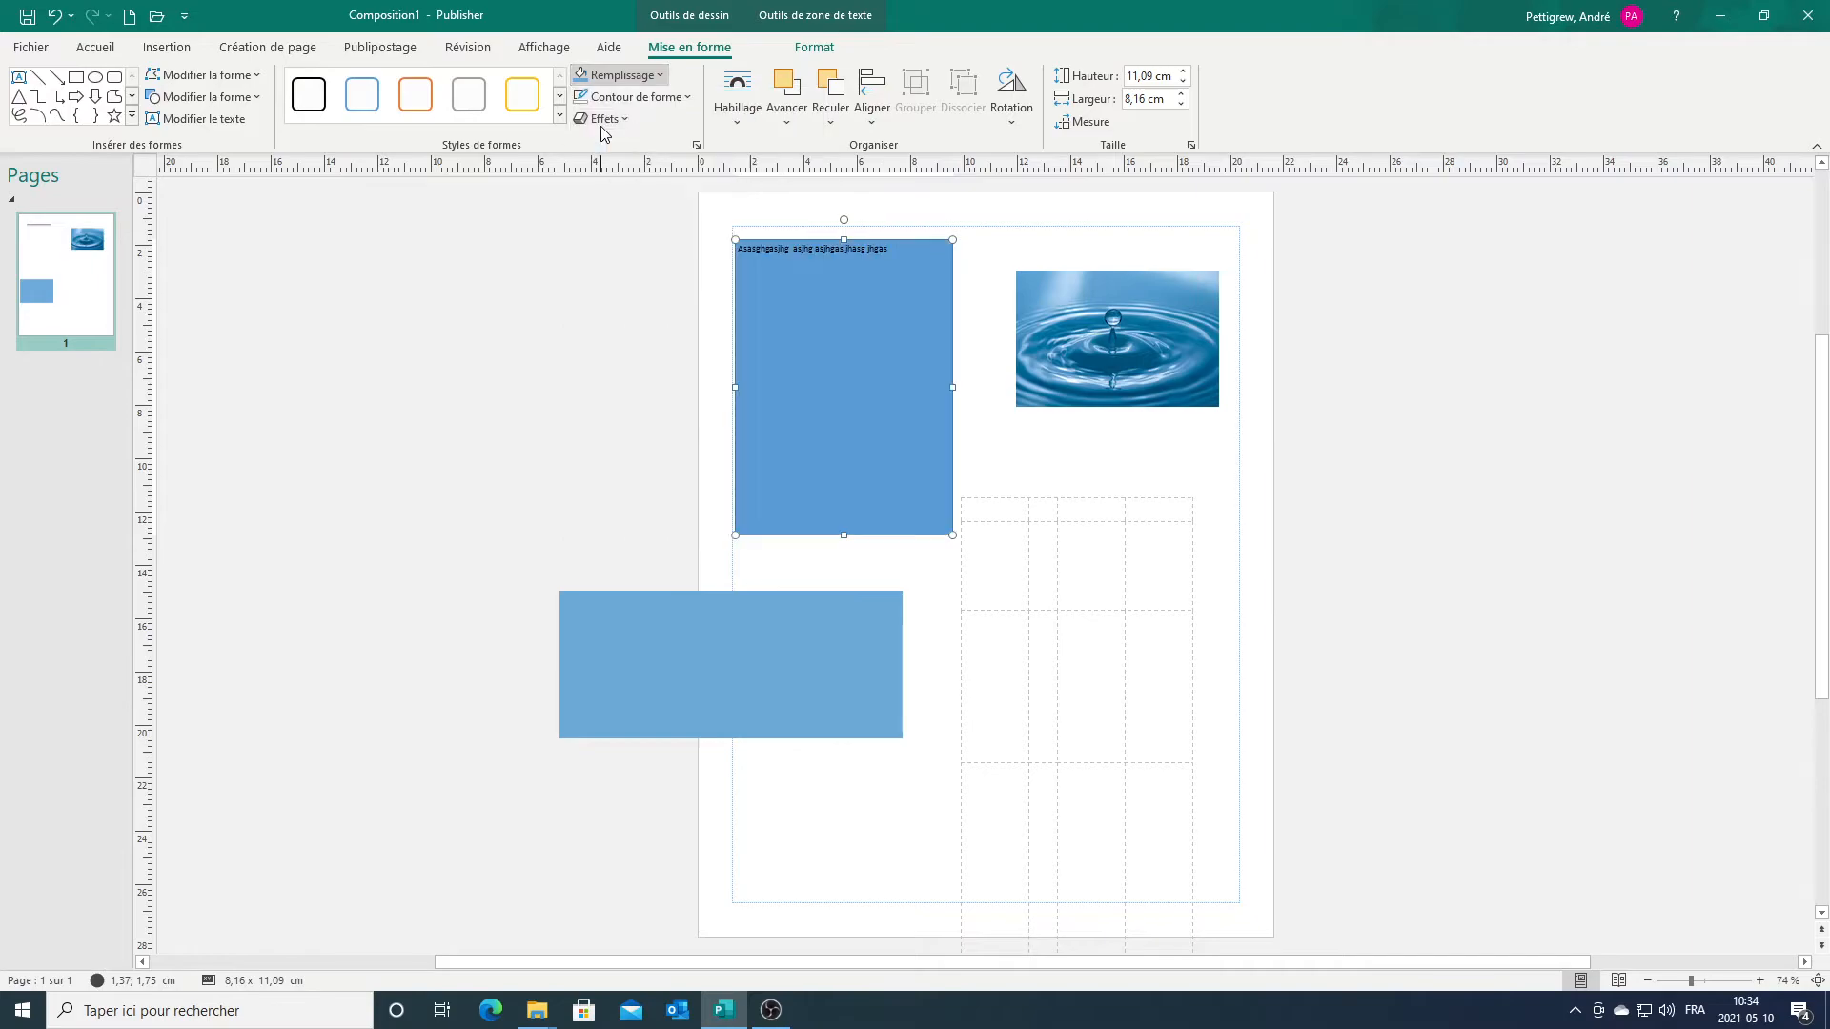
Step: Change the font colour of the text box's whole line to white
left_click(881, 250)
left_click_drag(892, 250, 734, 252)
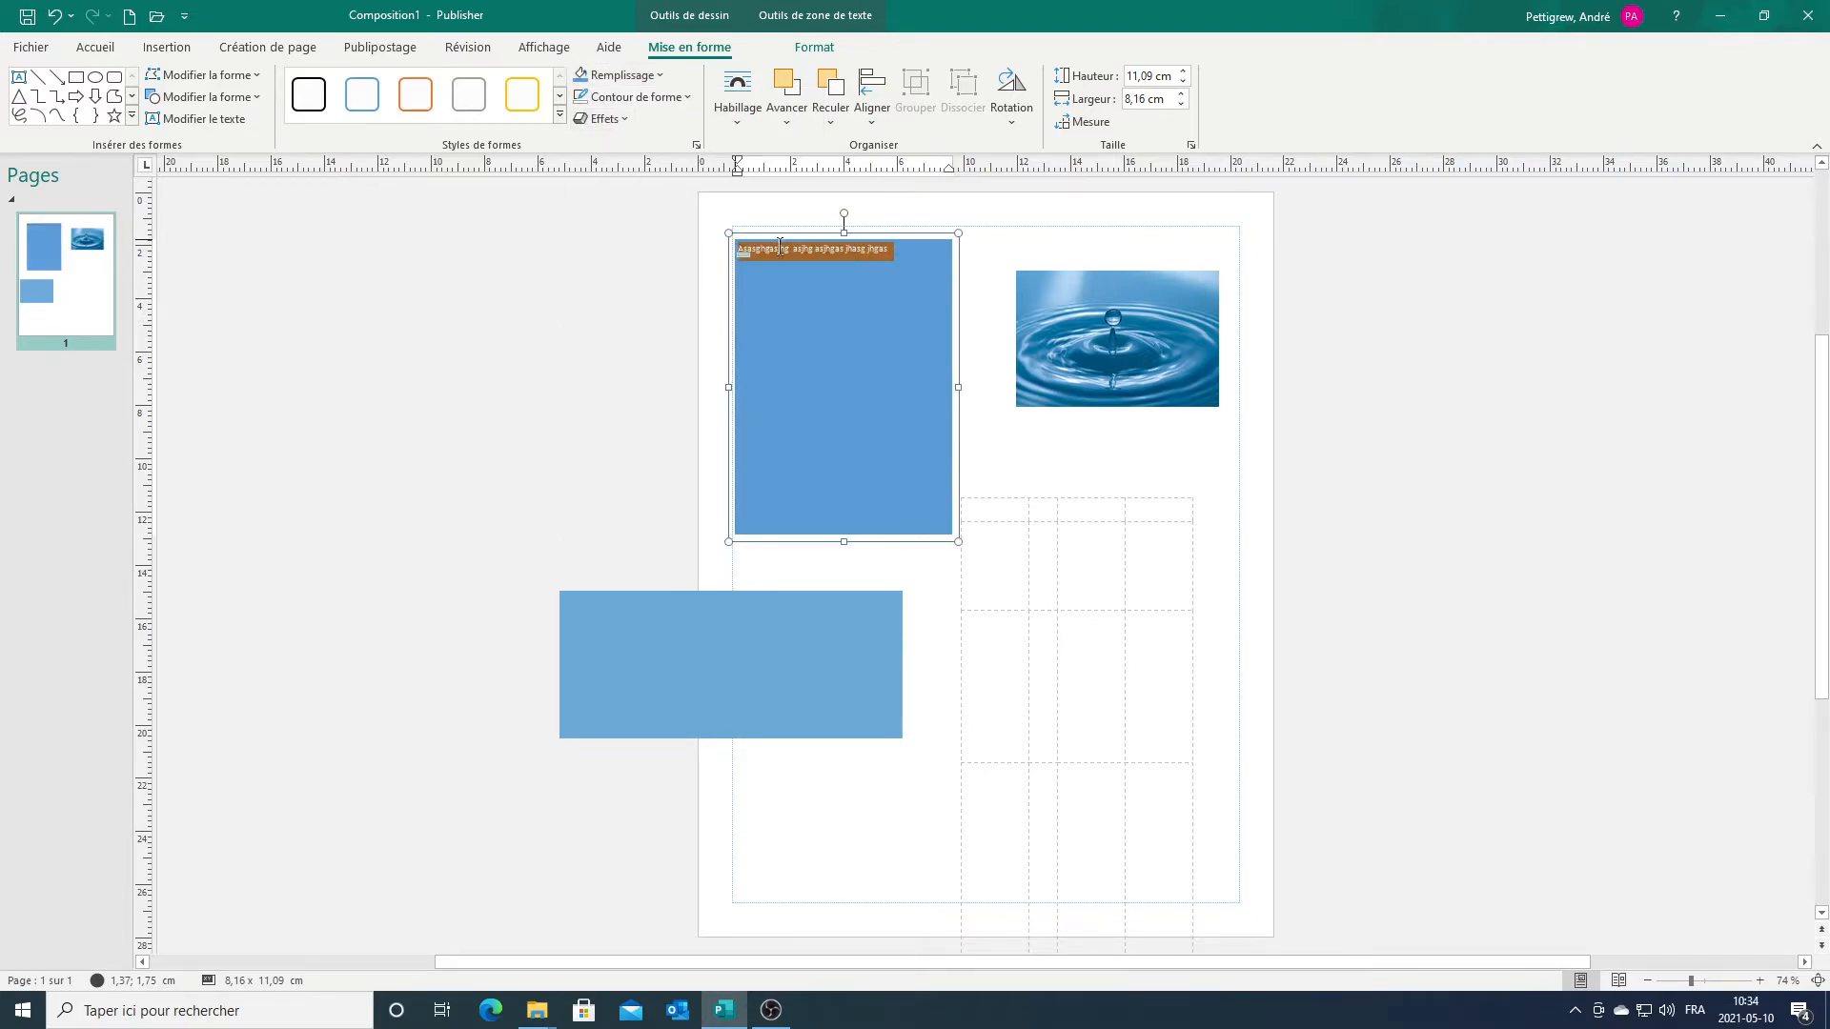
left_click(93, 45)
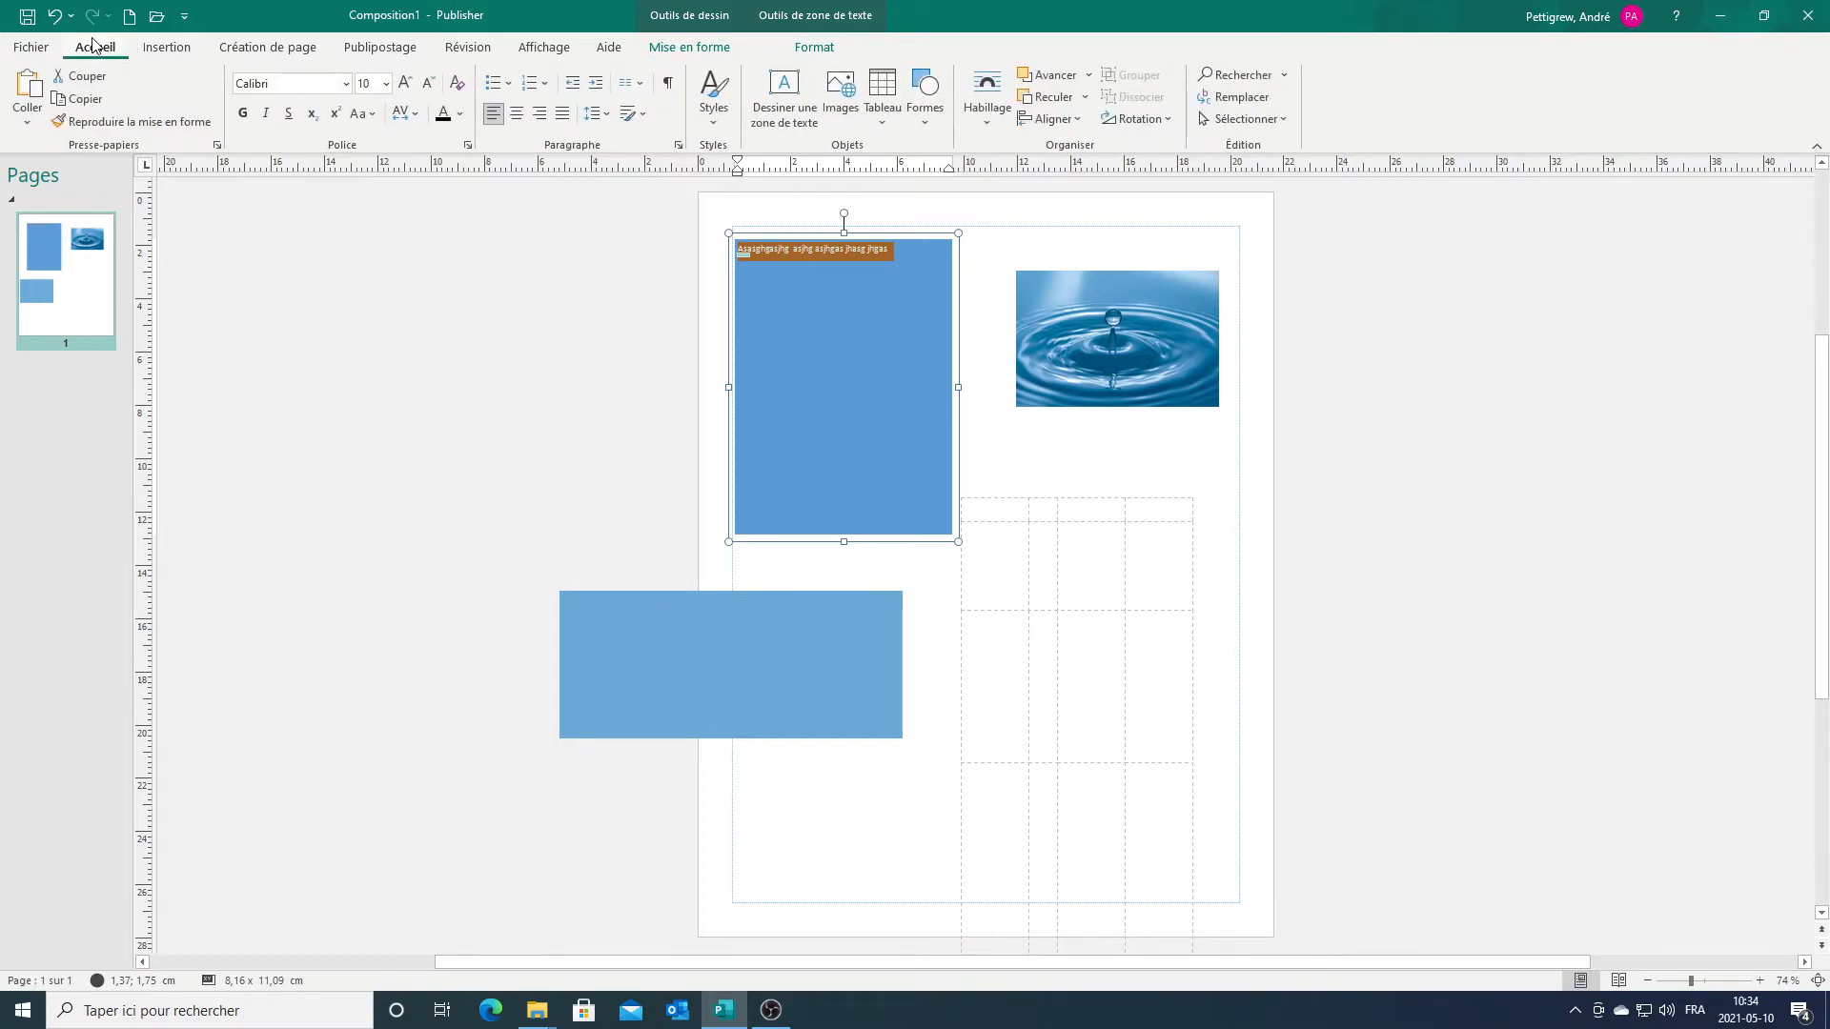
left_click(459, 113)
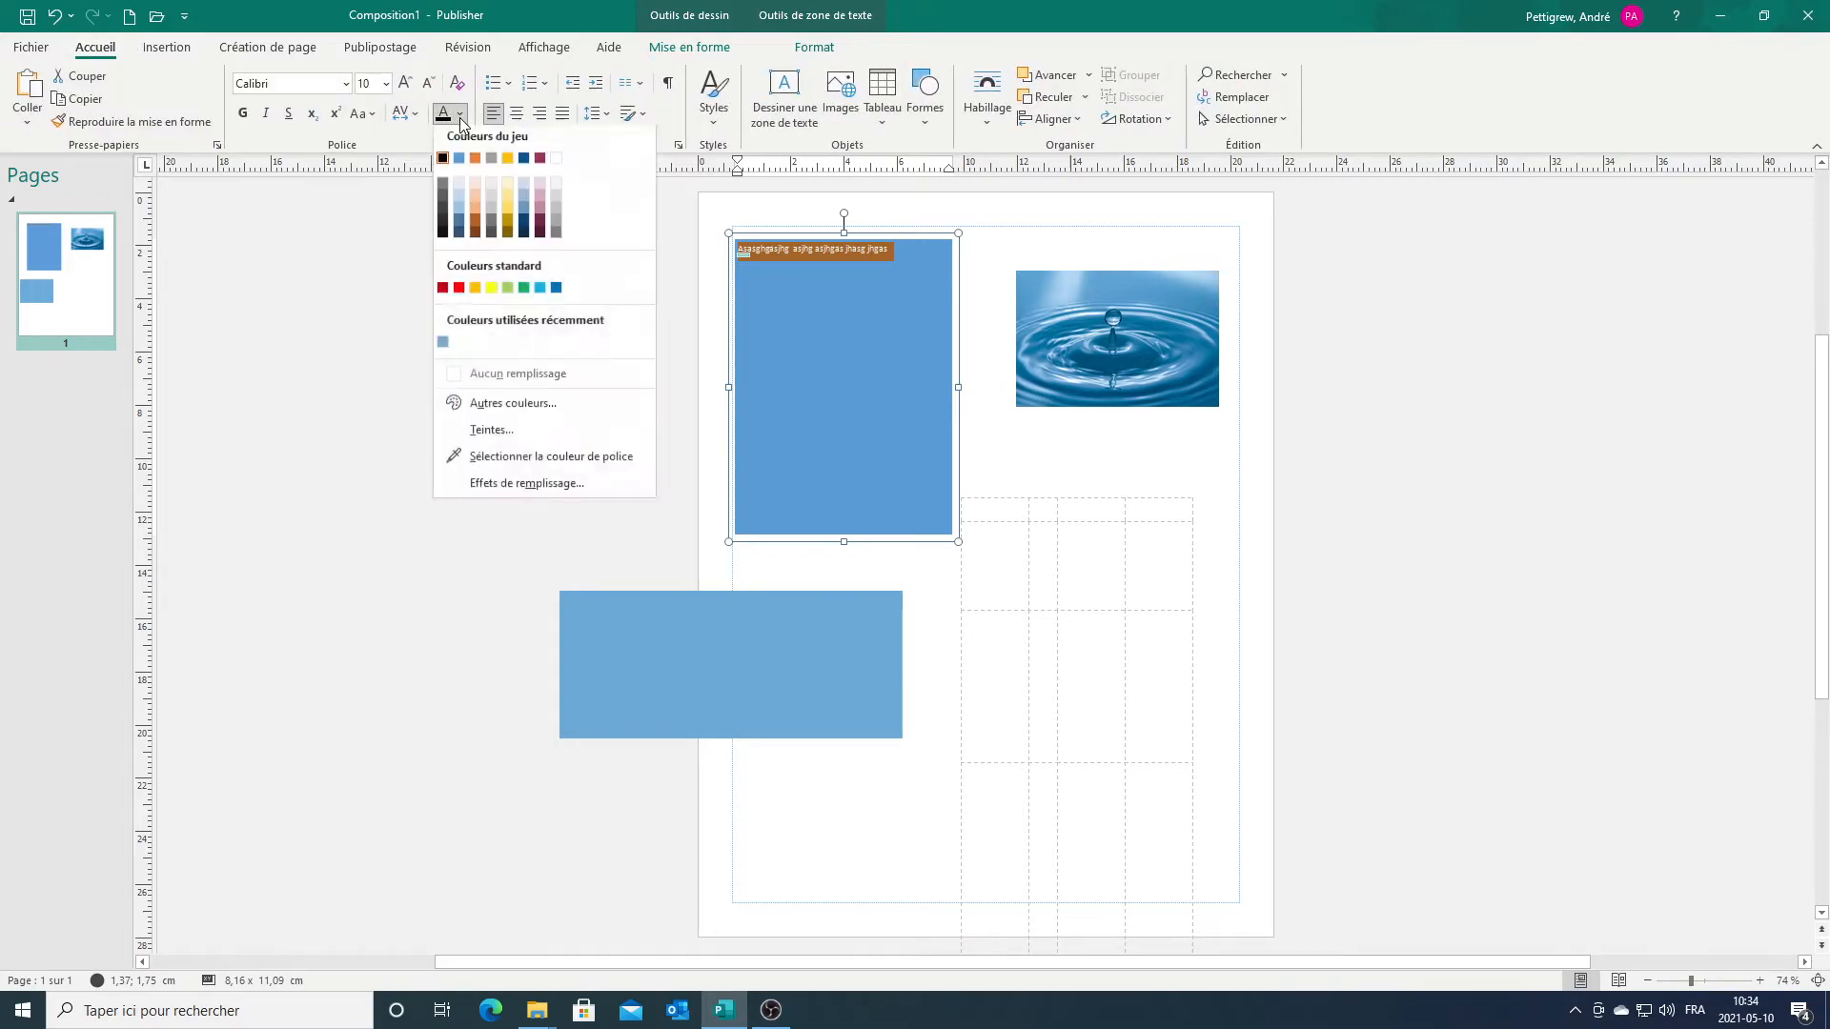
left_click(556, 163)
left_click(605, 304)
Step: Extend the table's first row upward so the table is about 20.1 cm tall, and open the table's design options
left_click(1030, 577)
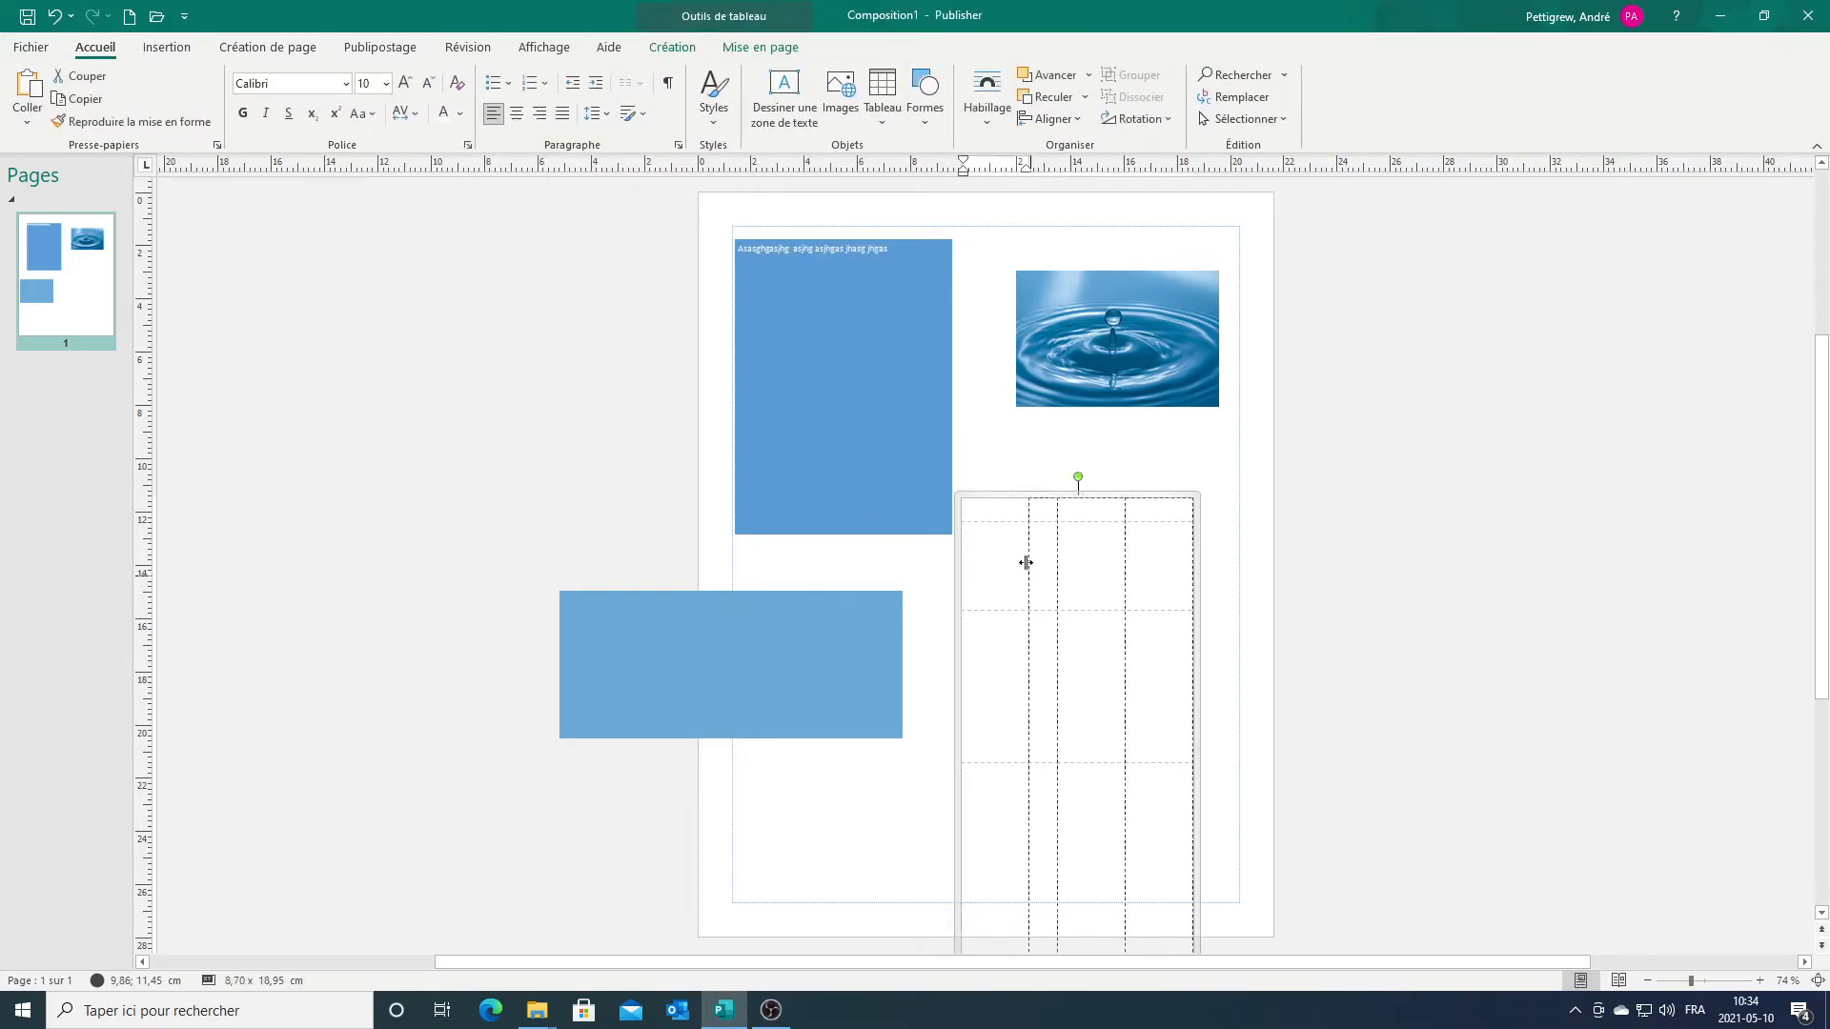
left_click_drag(1029, 498, 1032, 450)
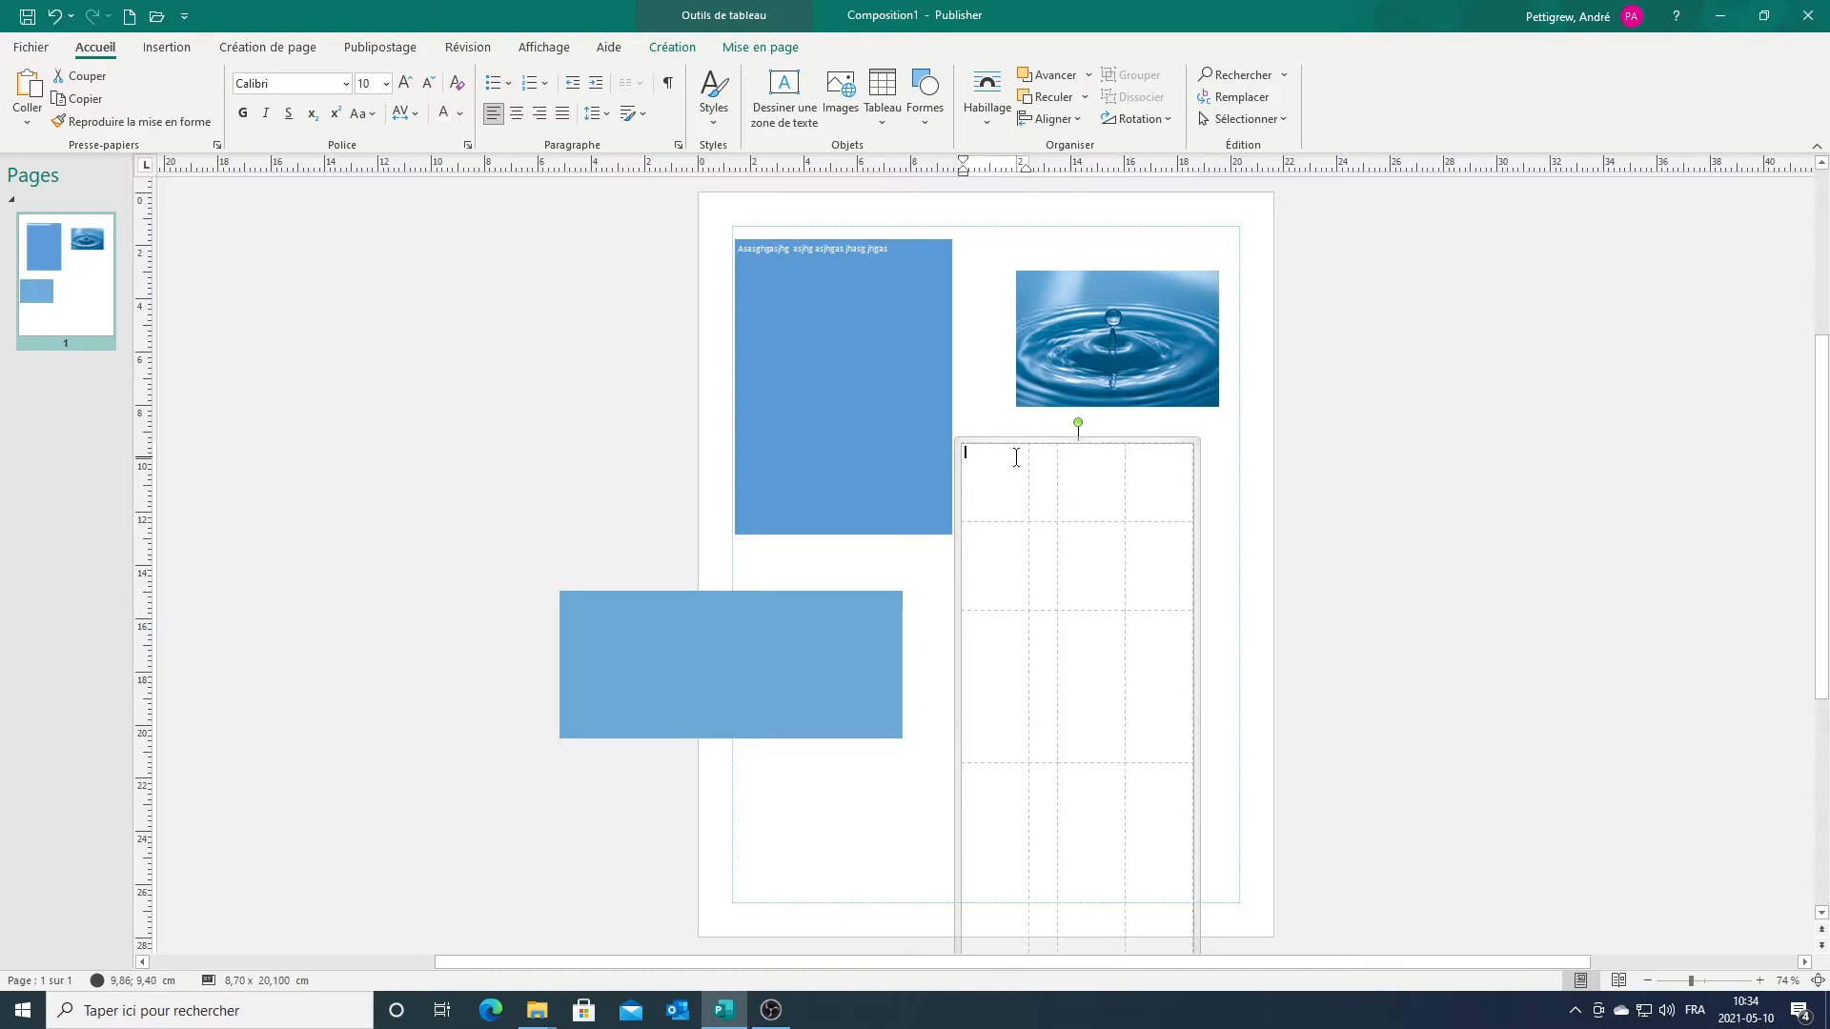
left_click(1009, 446)
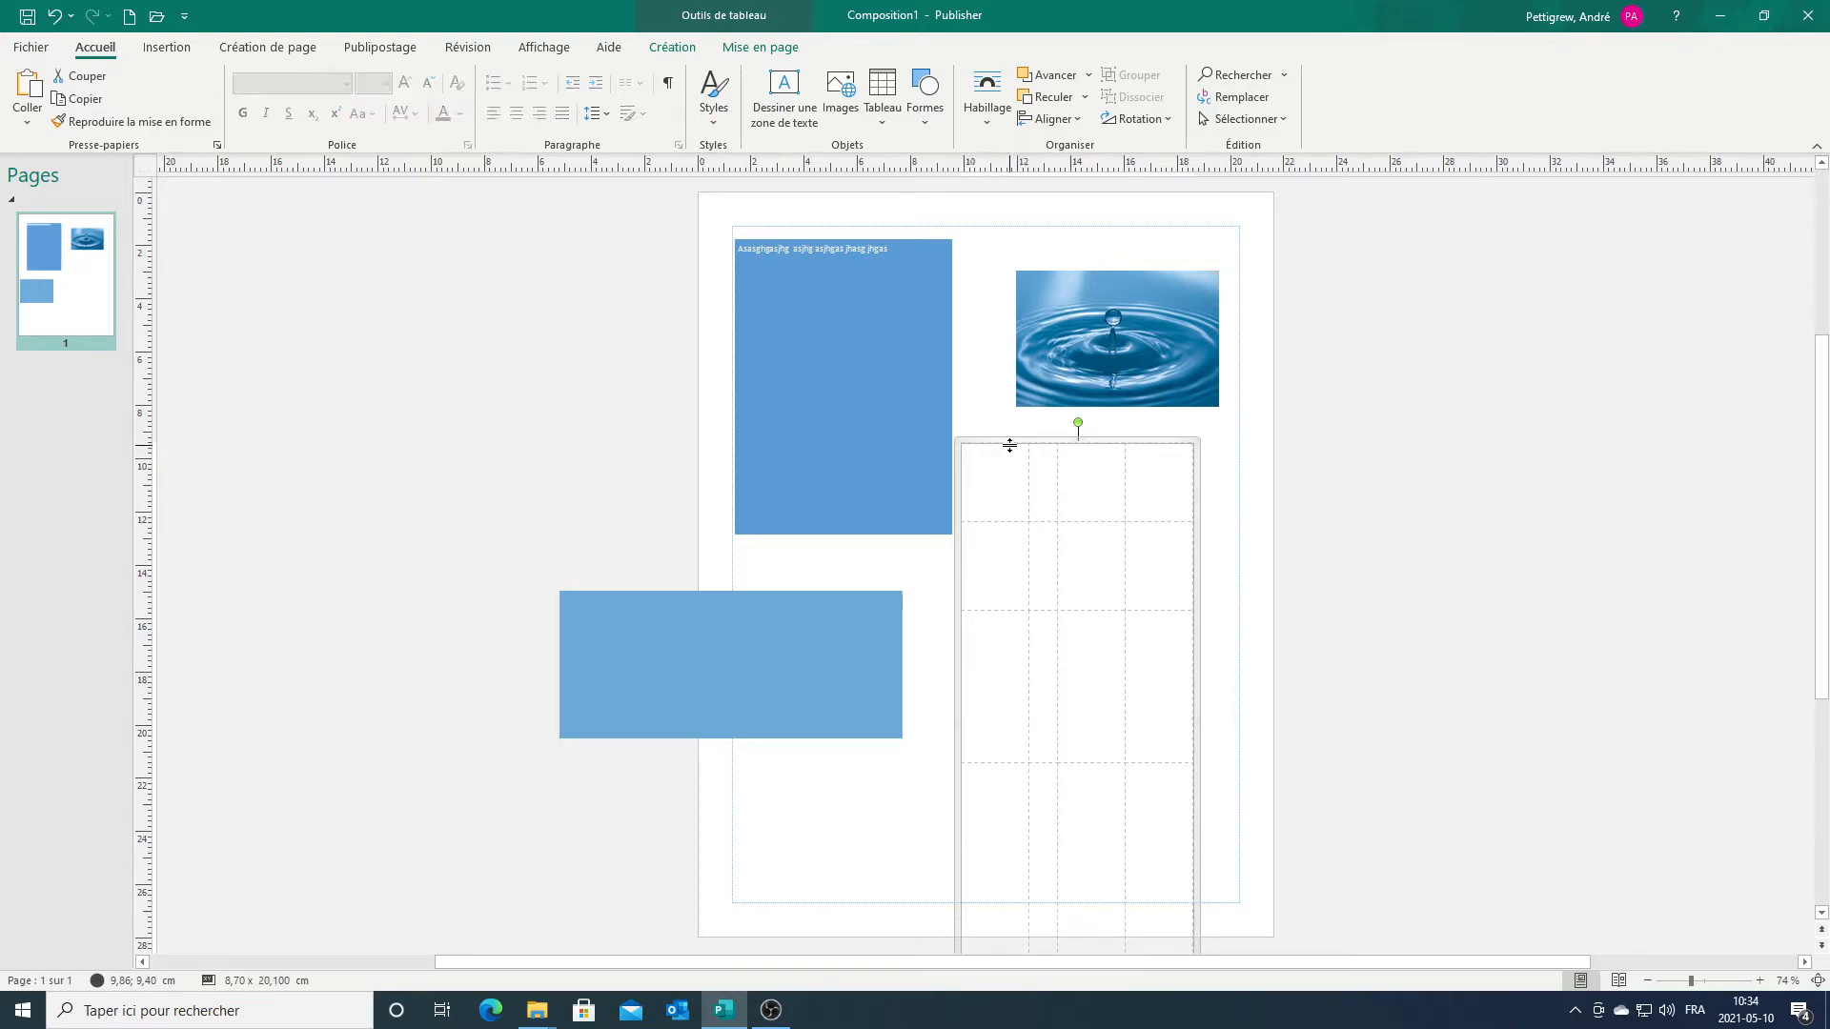
double_click(994, 443)
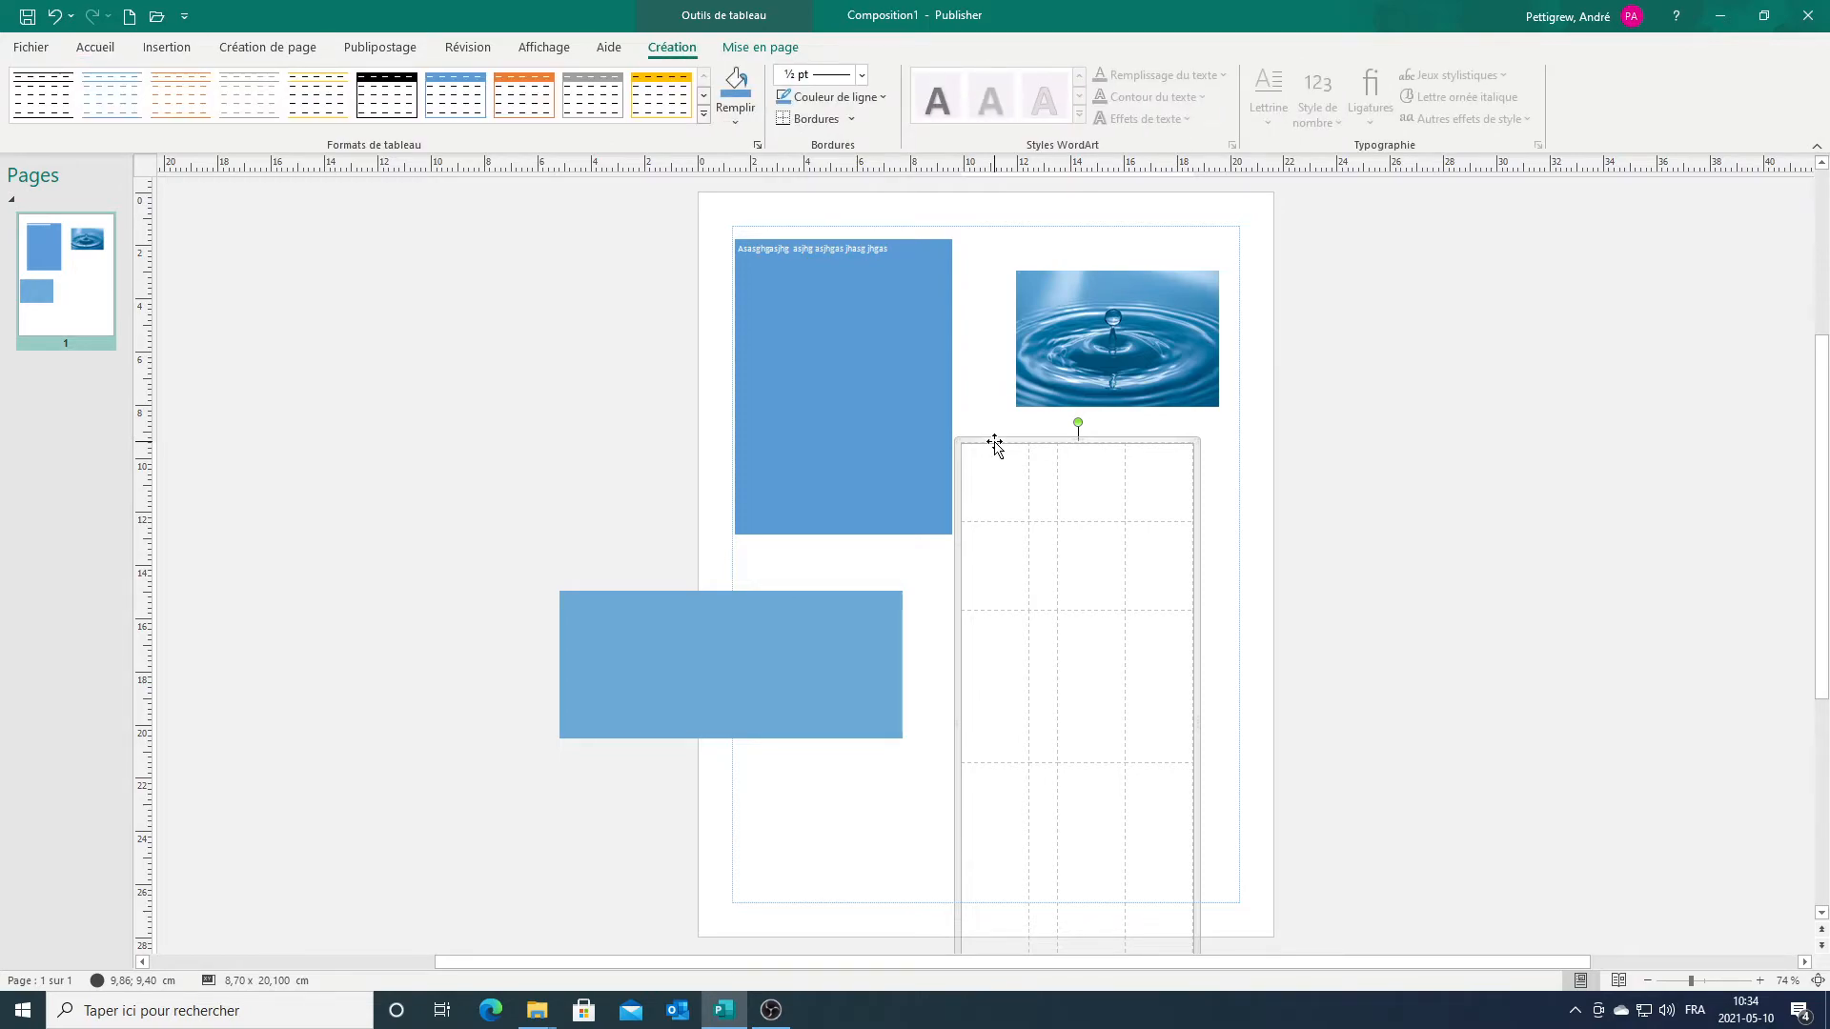
Step: Fill the whole table with the scheme's blue and recolour its first column with the scheme's gold
left_click(735, 121)
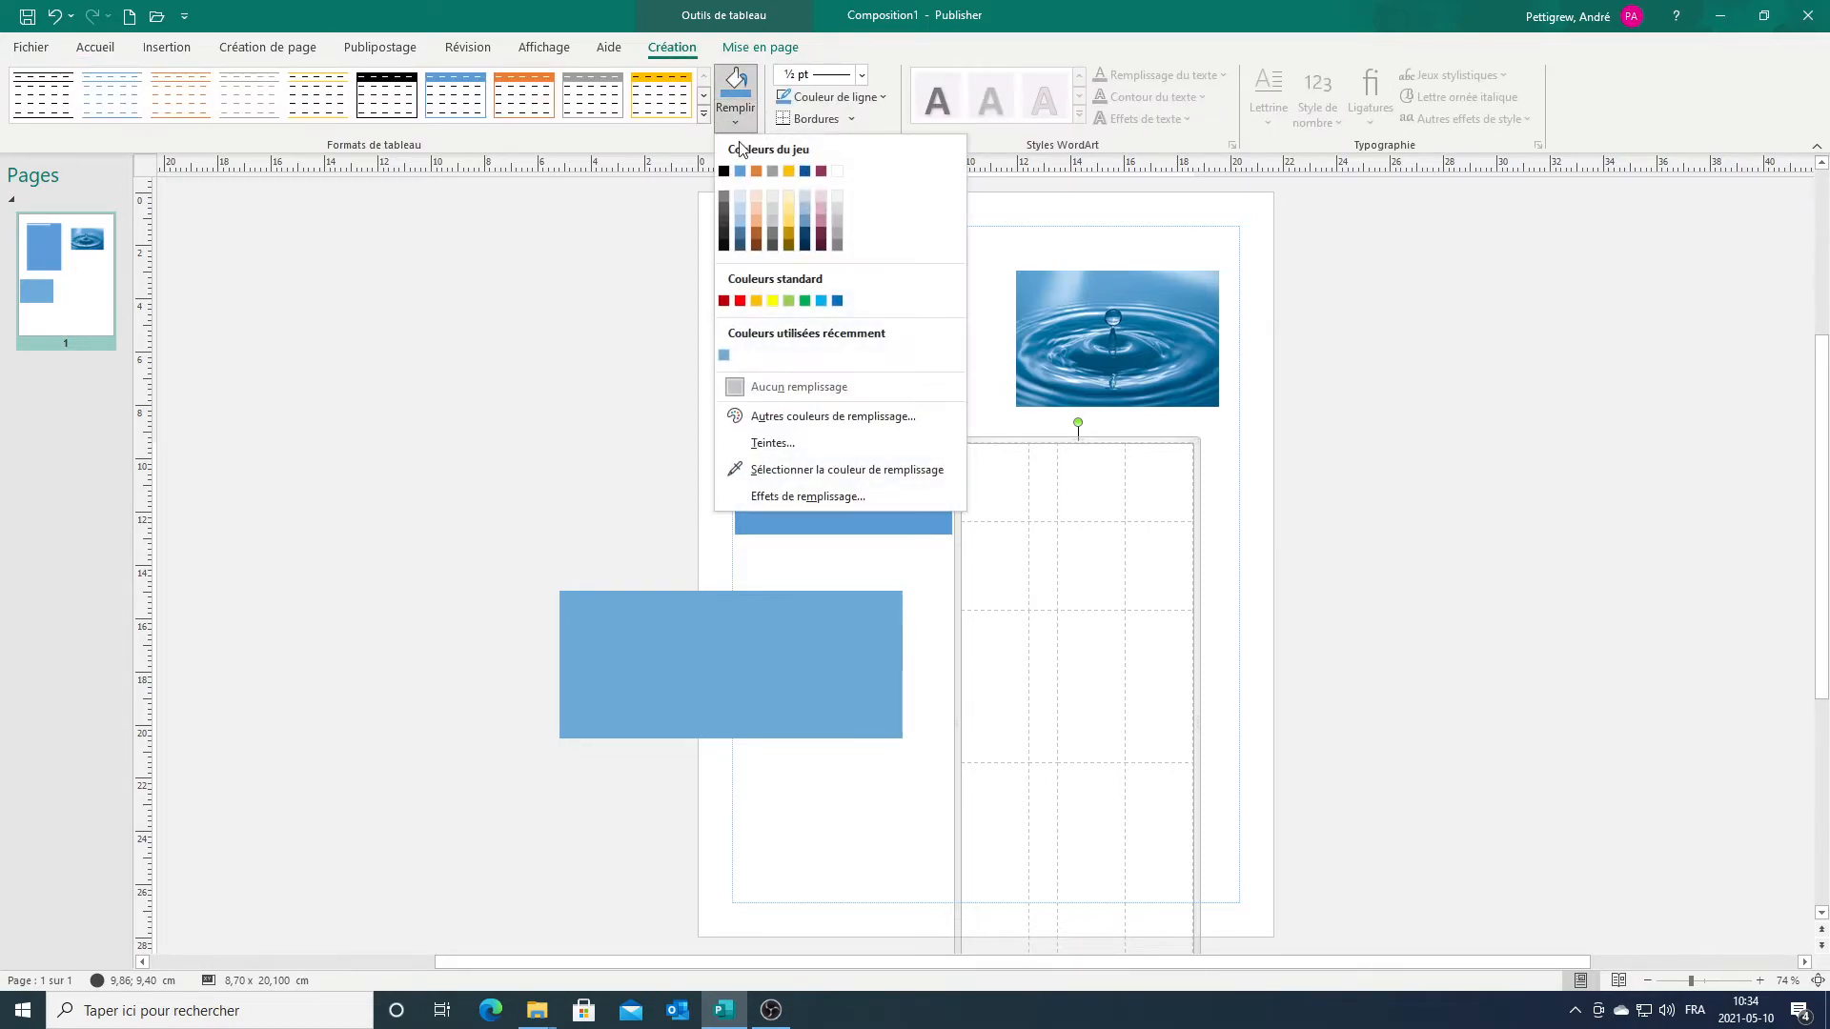
left_click(740, 172)
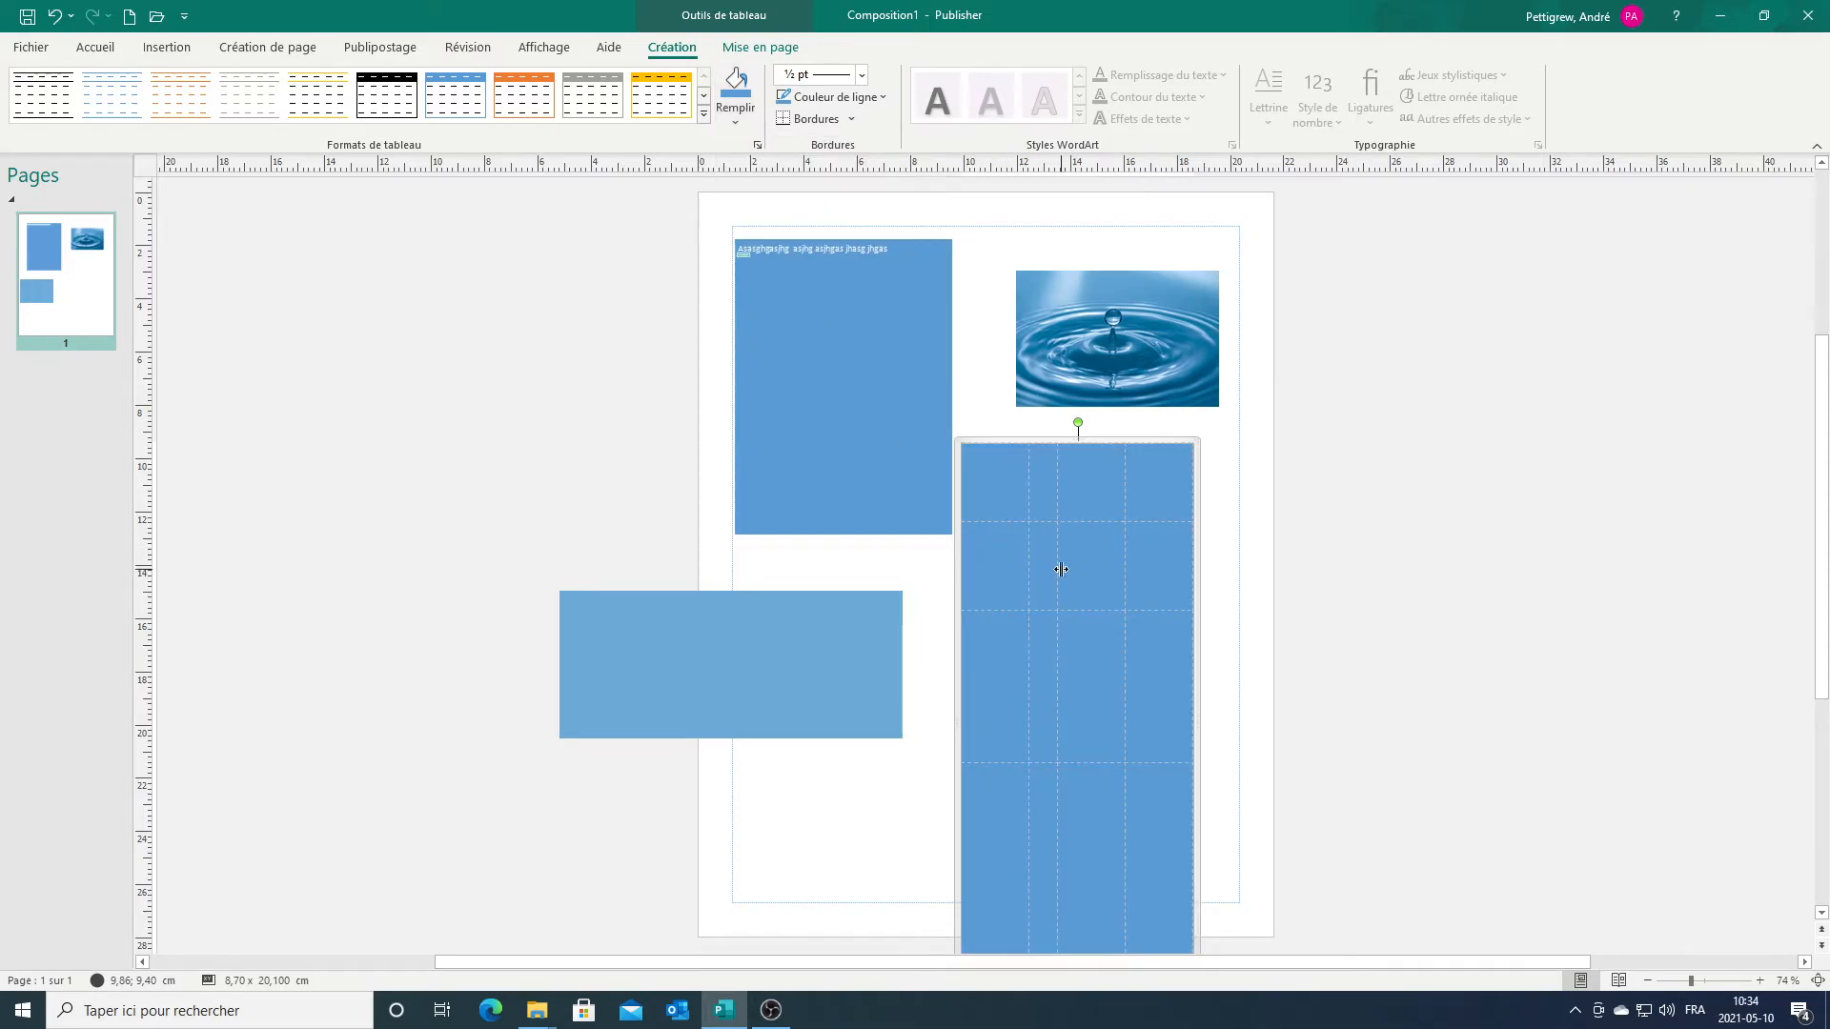
left_click(996, 470)
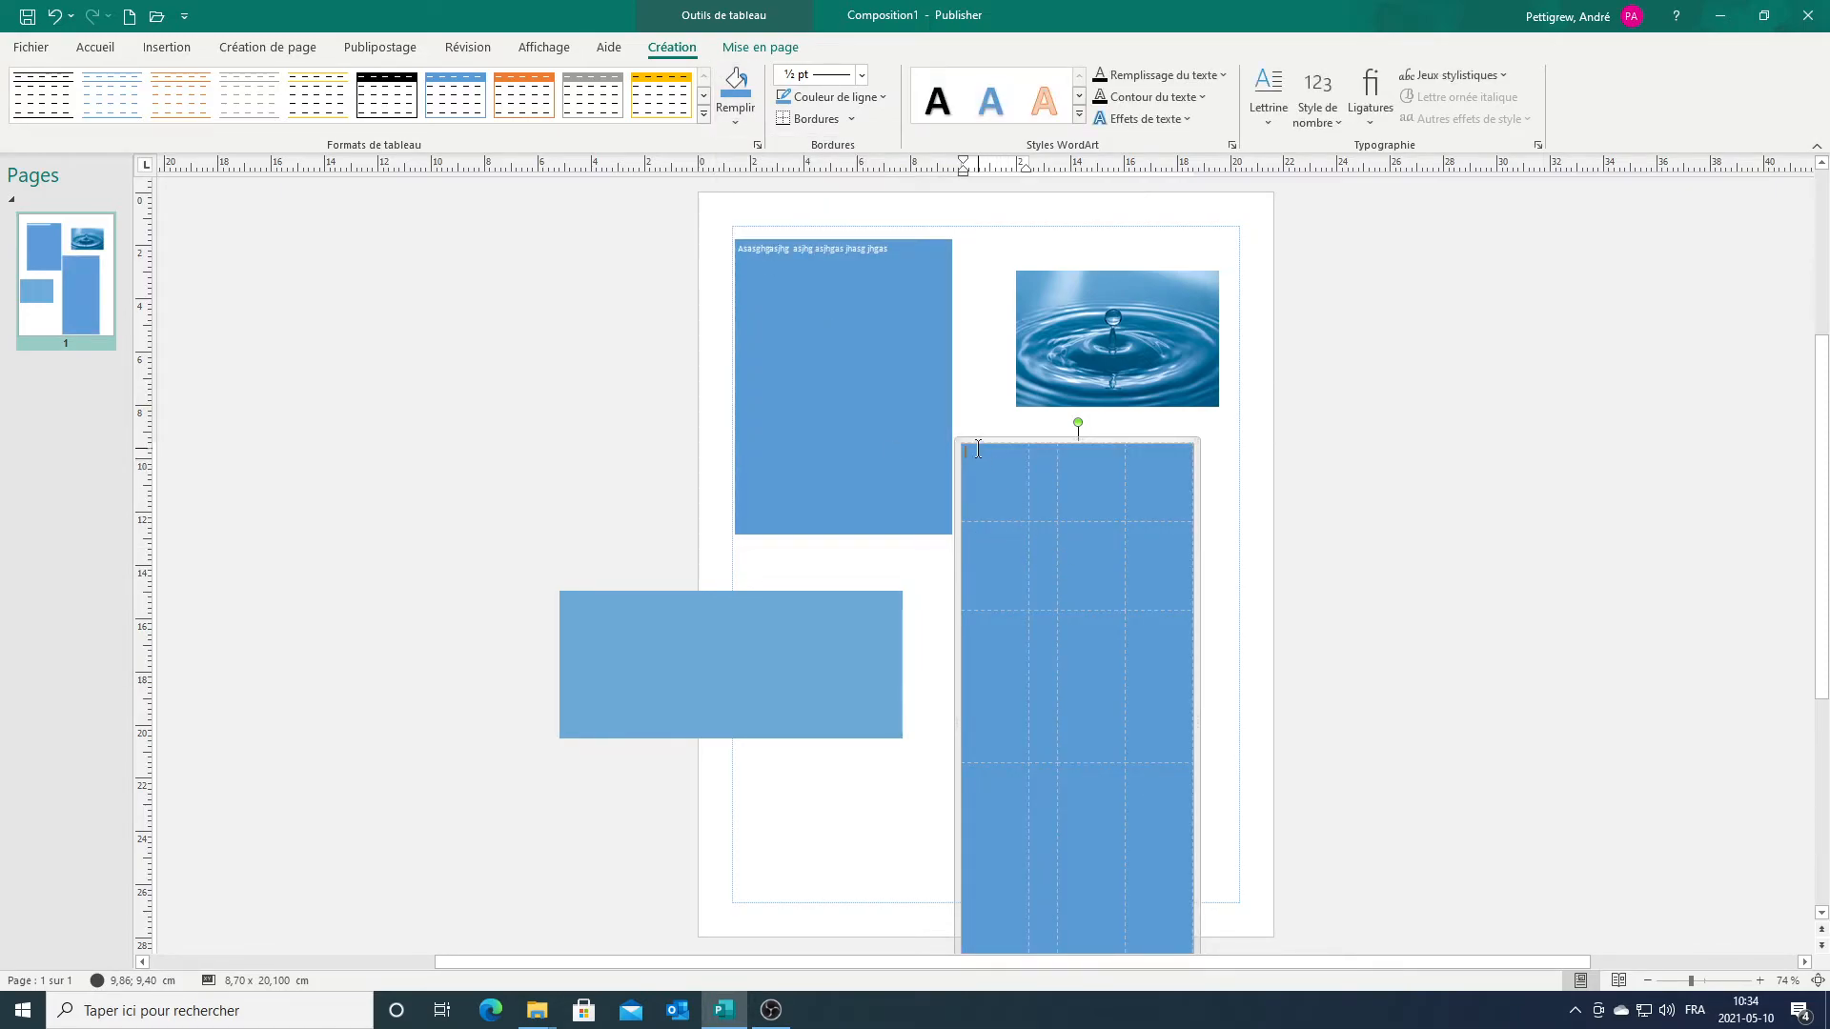
left_click_drag(975, 502, 1015, 802)
left_click(735, 119)
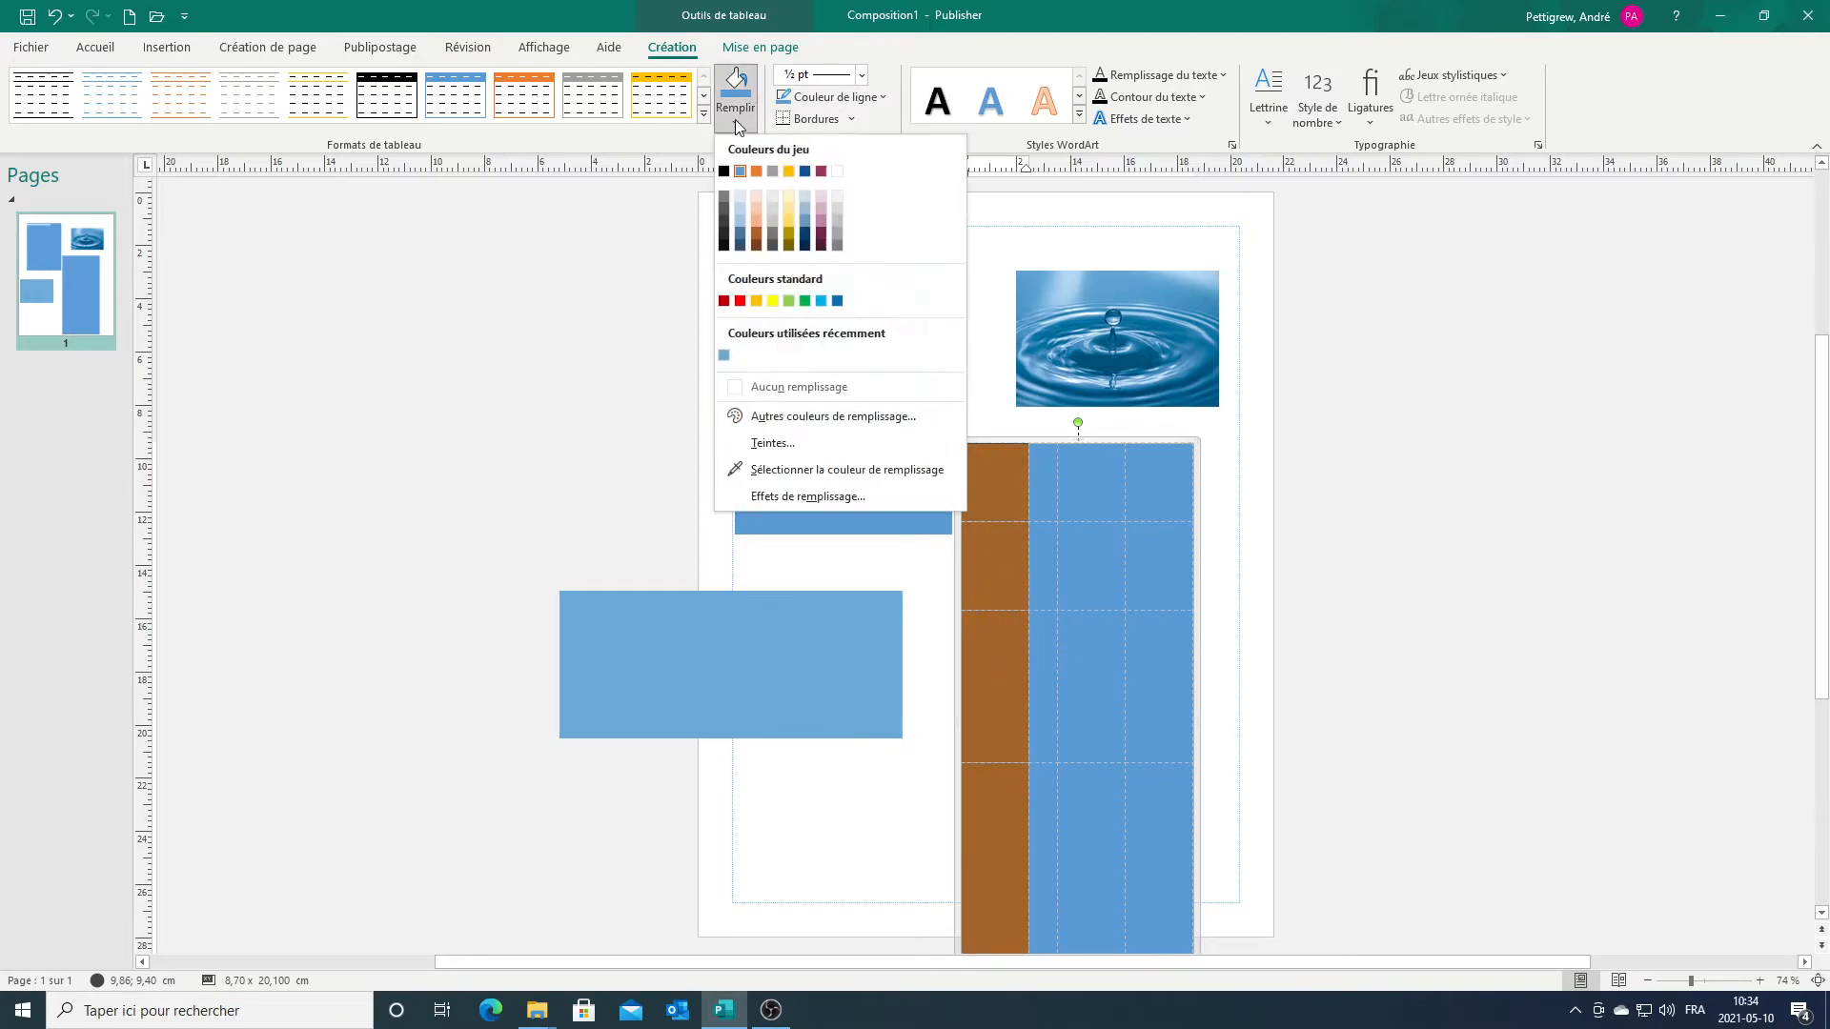
left_click(792, 174)
left_click(569, 295)
Step: Enter filler text in the table's top-left cell and change its font colour to white
left_click(994, 469)
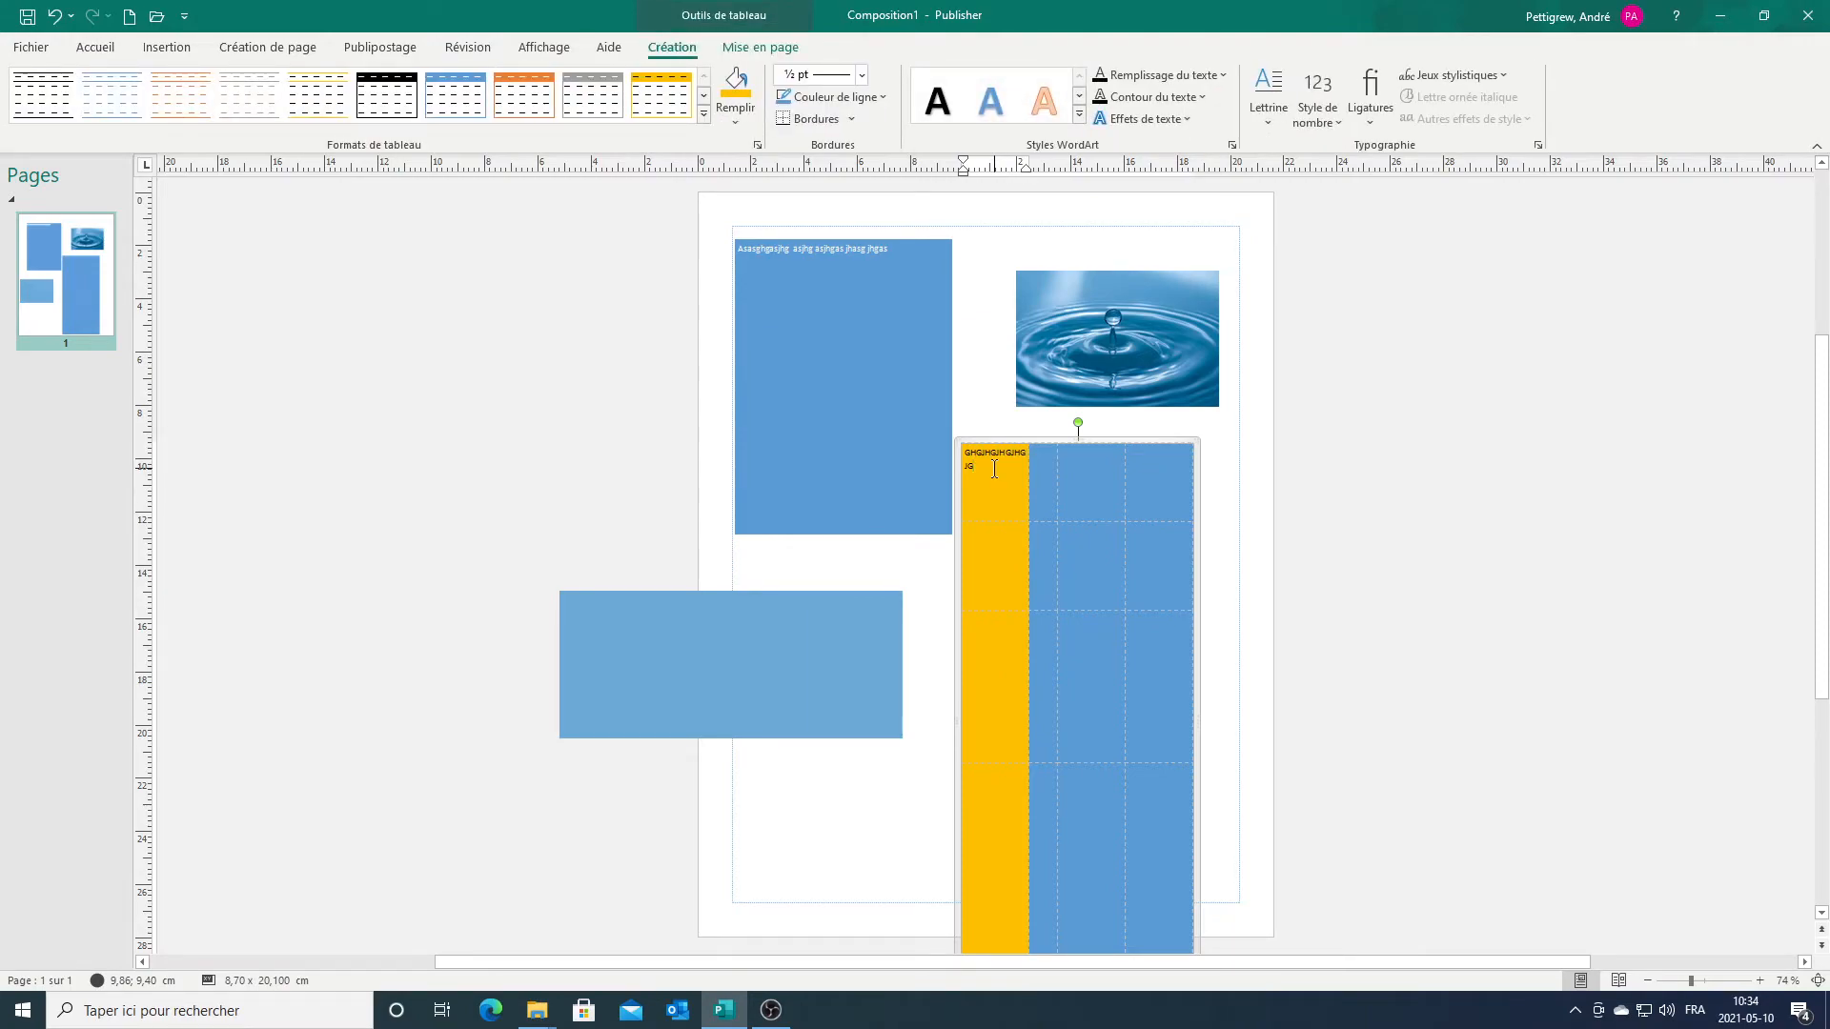
left_click(955, 456)
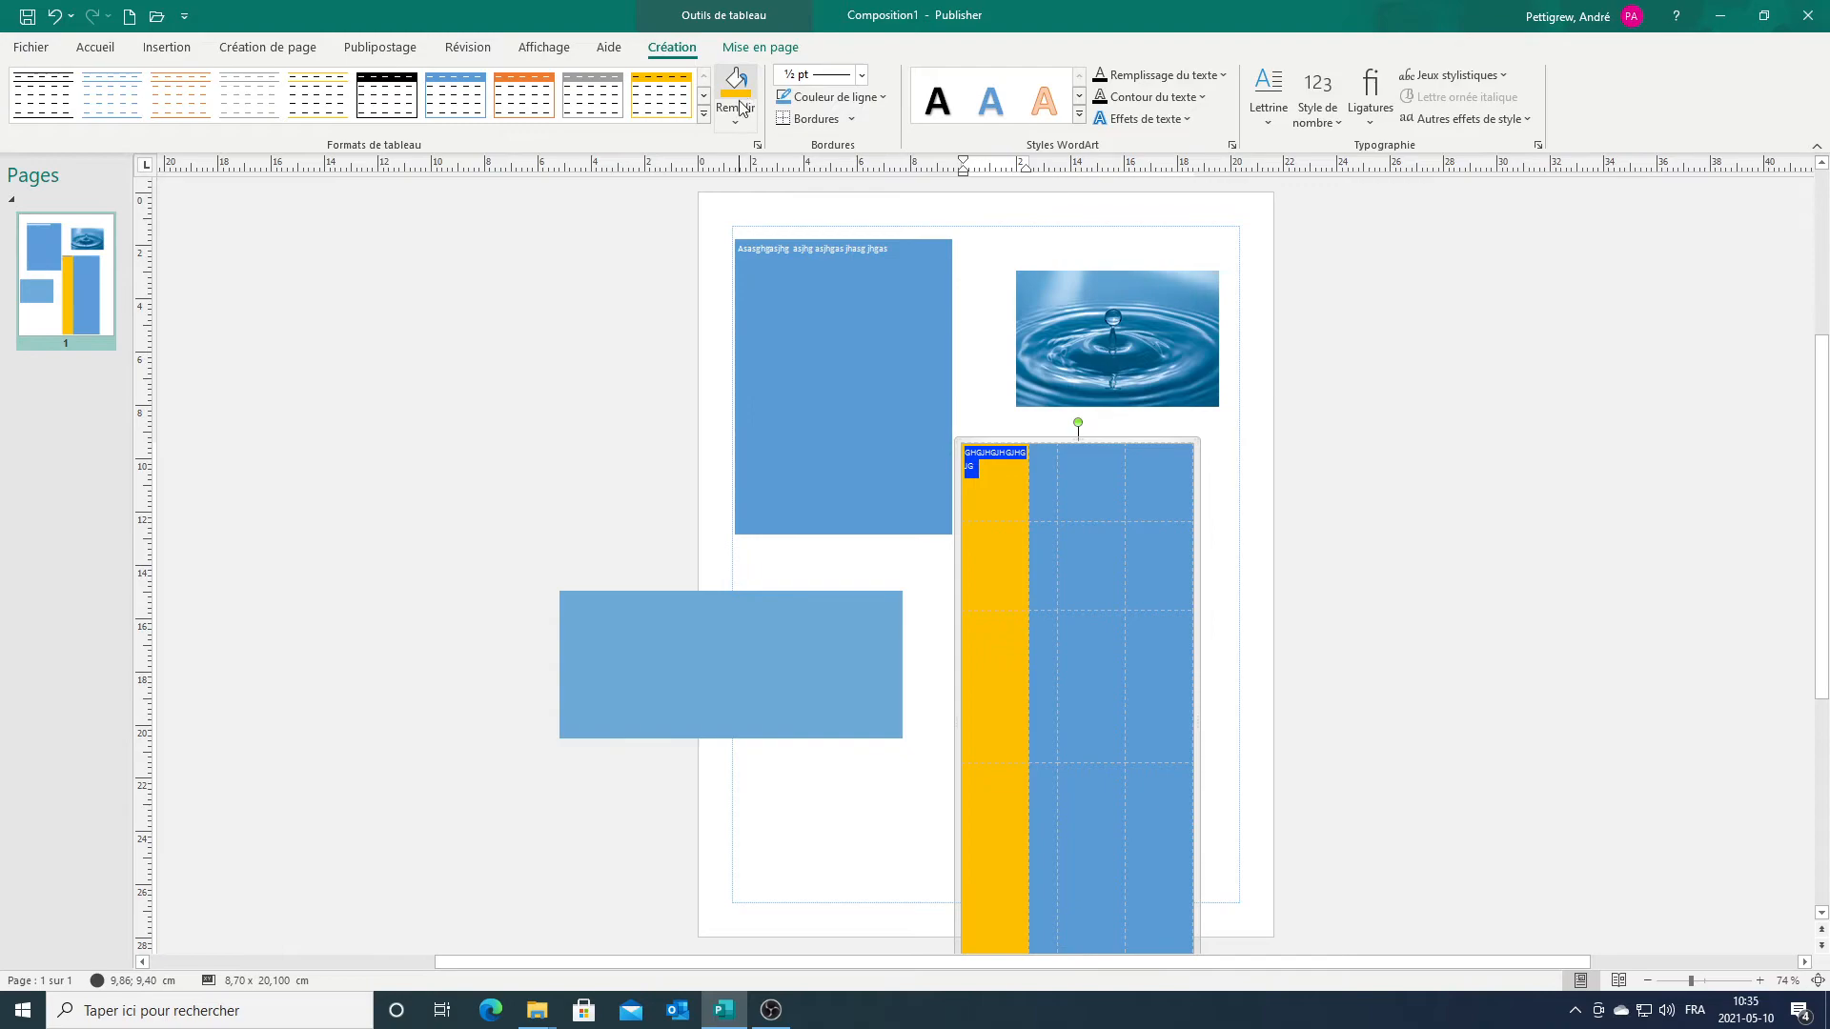
left_click(96, 50)
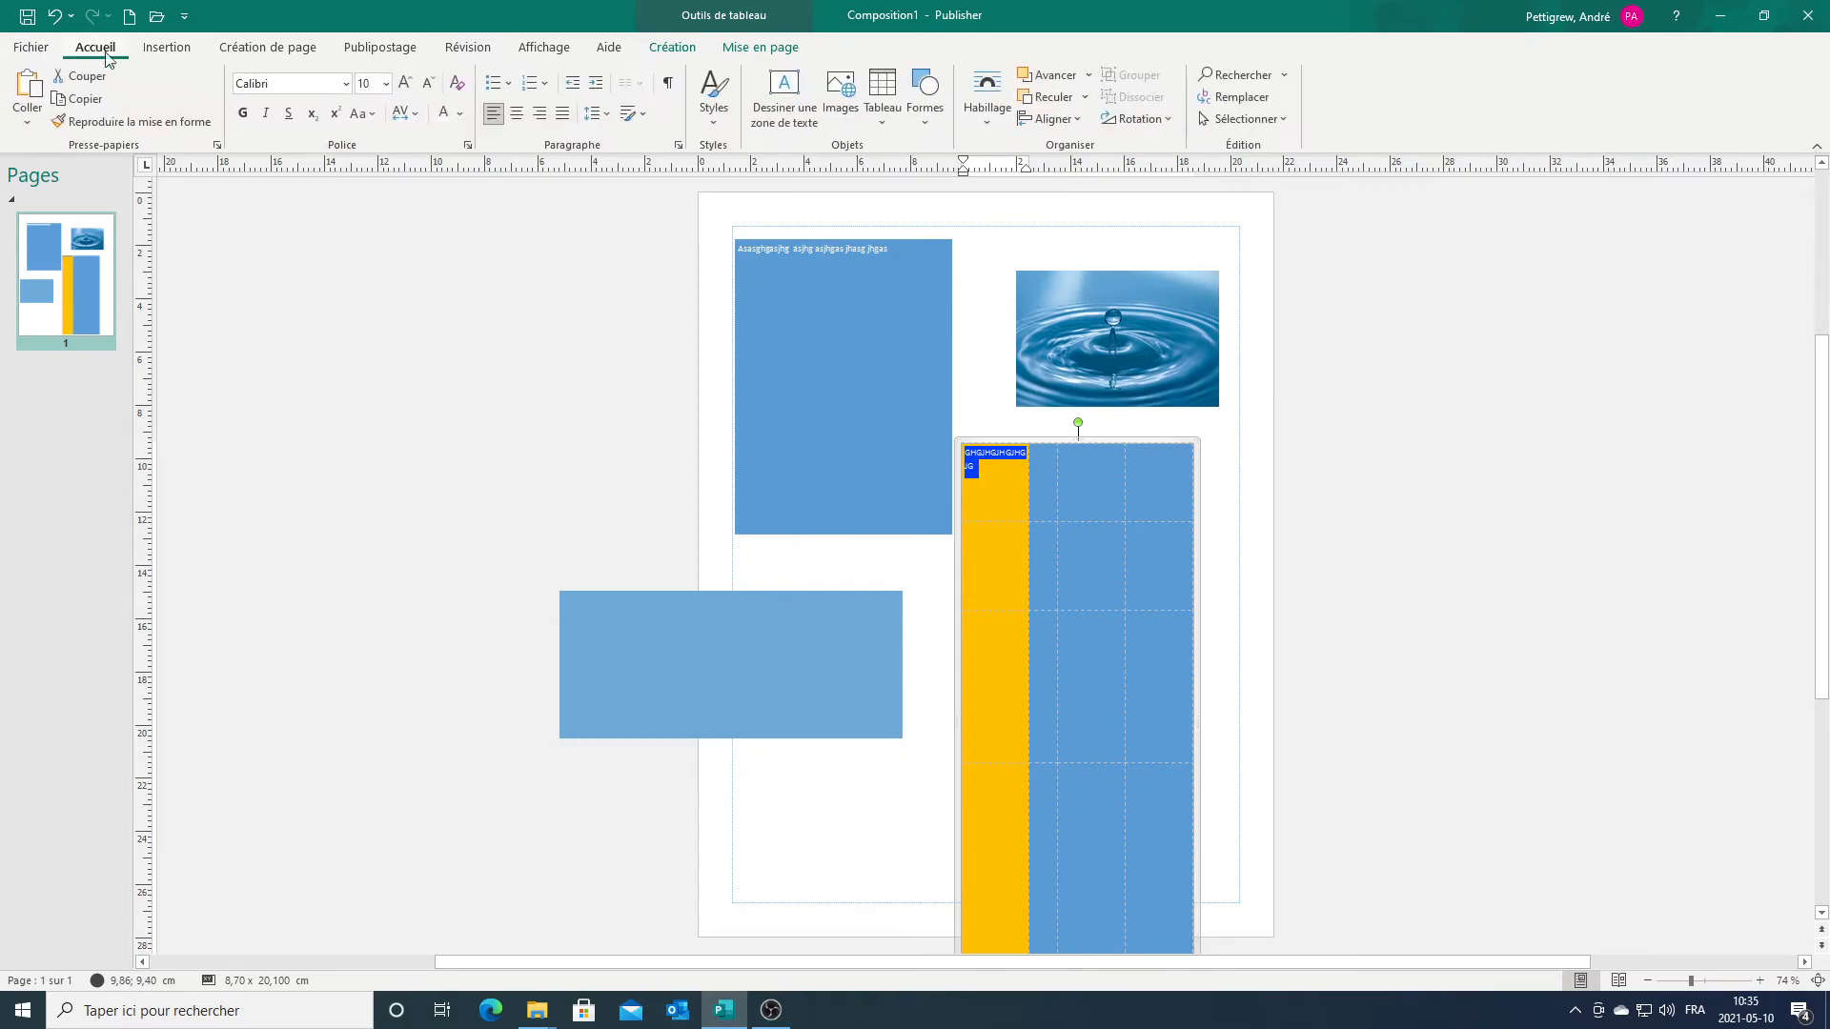
left_click(463, 355)
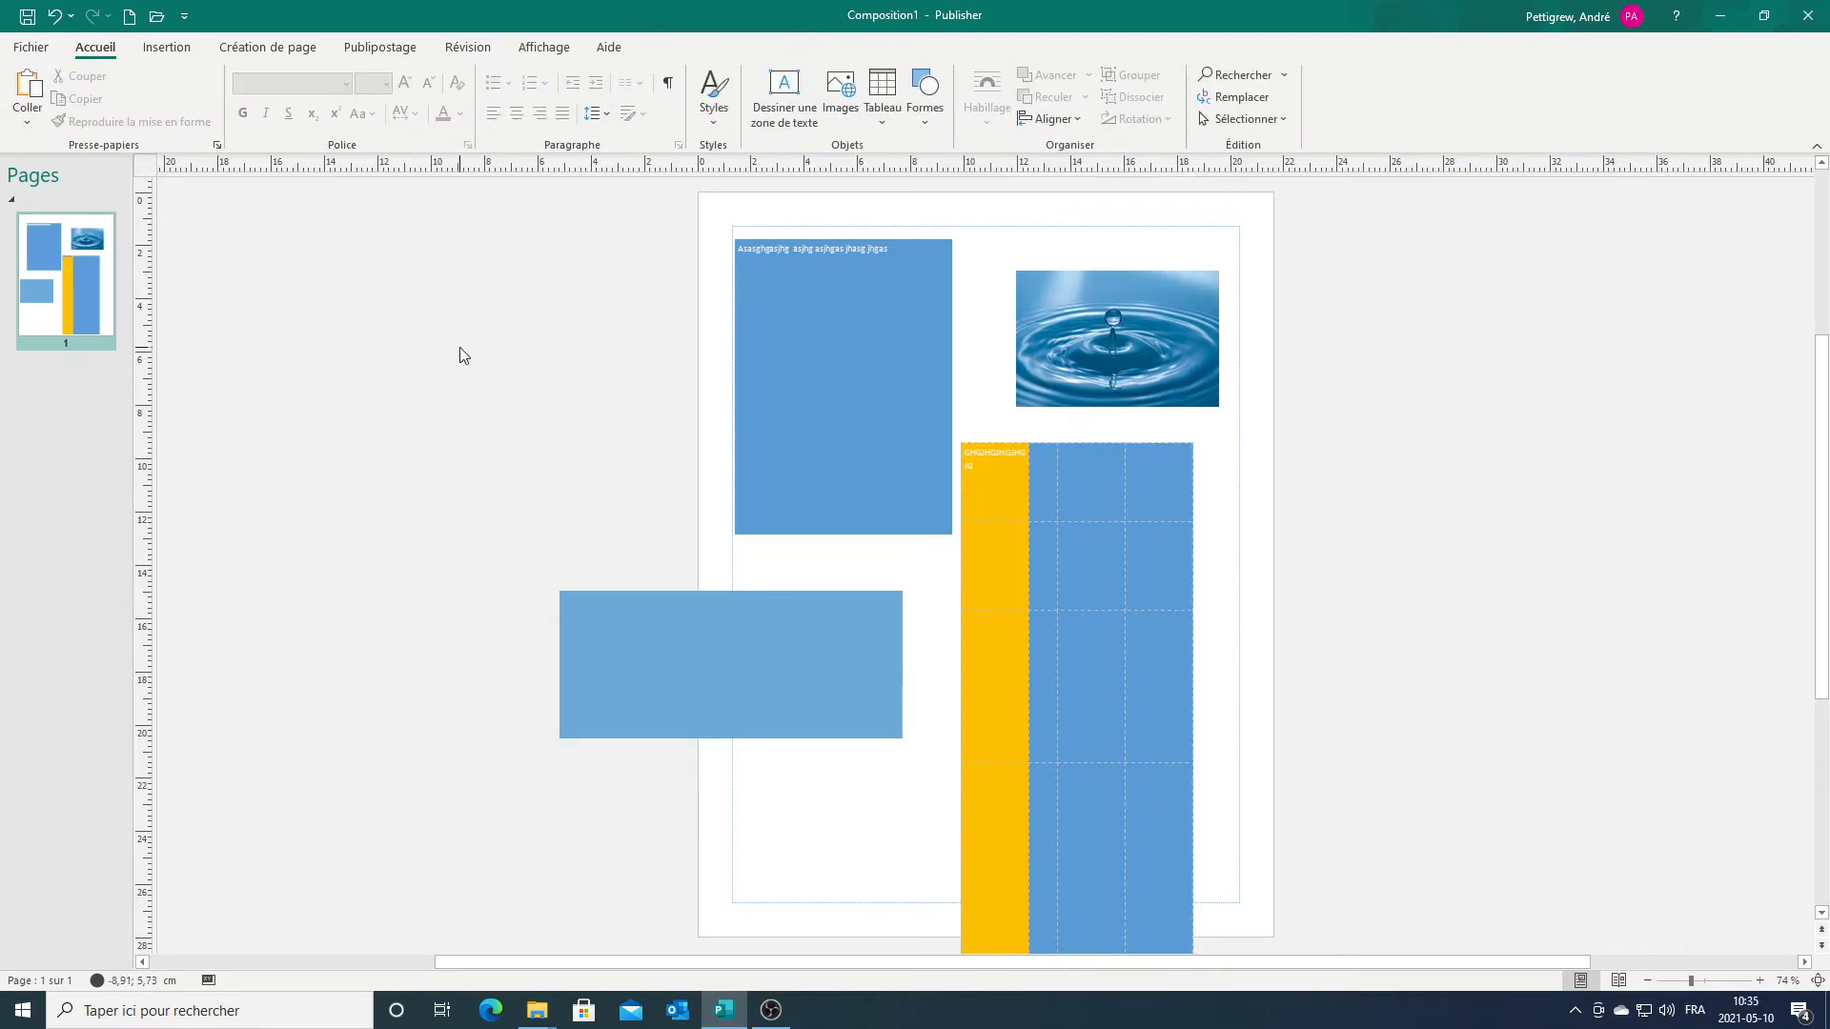
Step: Move the table right and up to about 11.40; 8.15 cm, and align the water picture with the page's top-right margin corner
left_click(1112, 334)
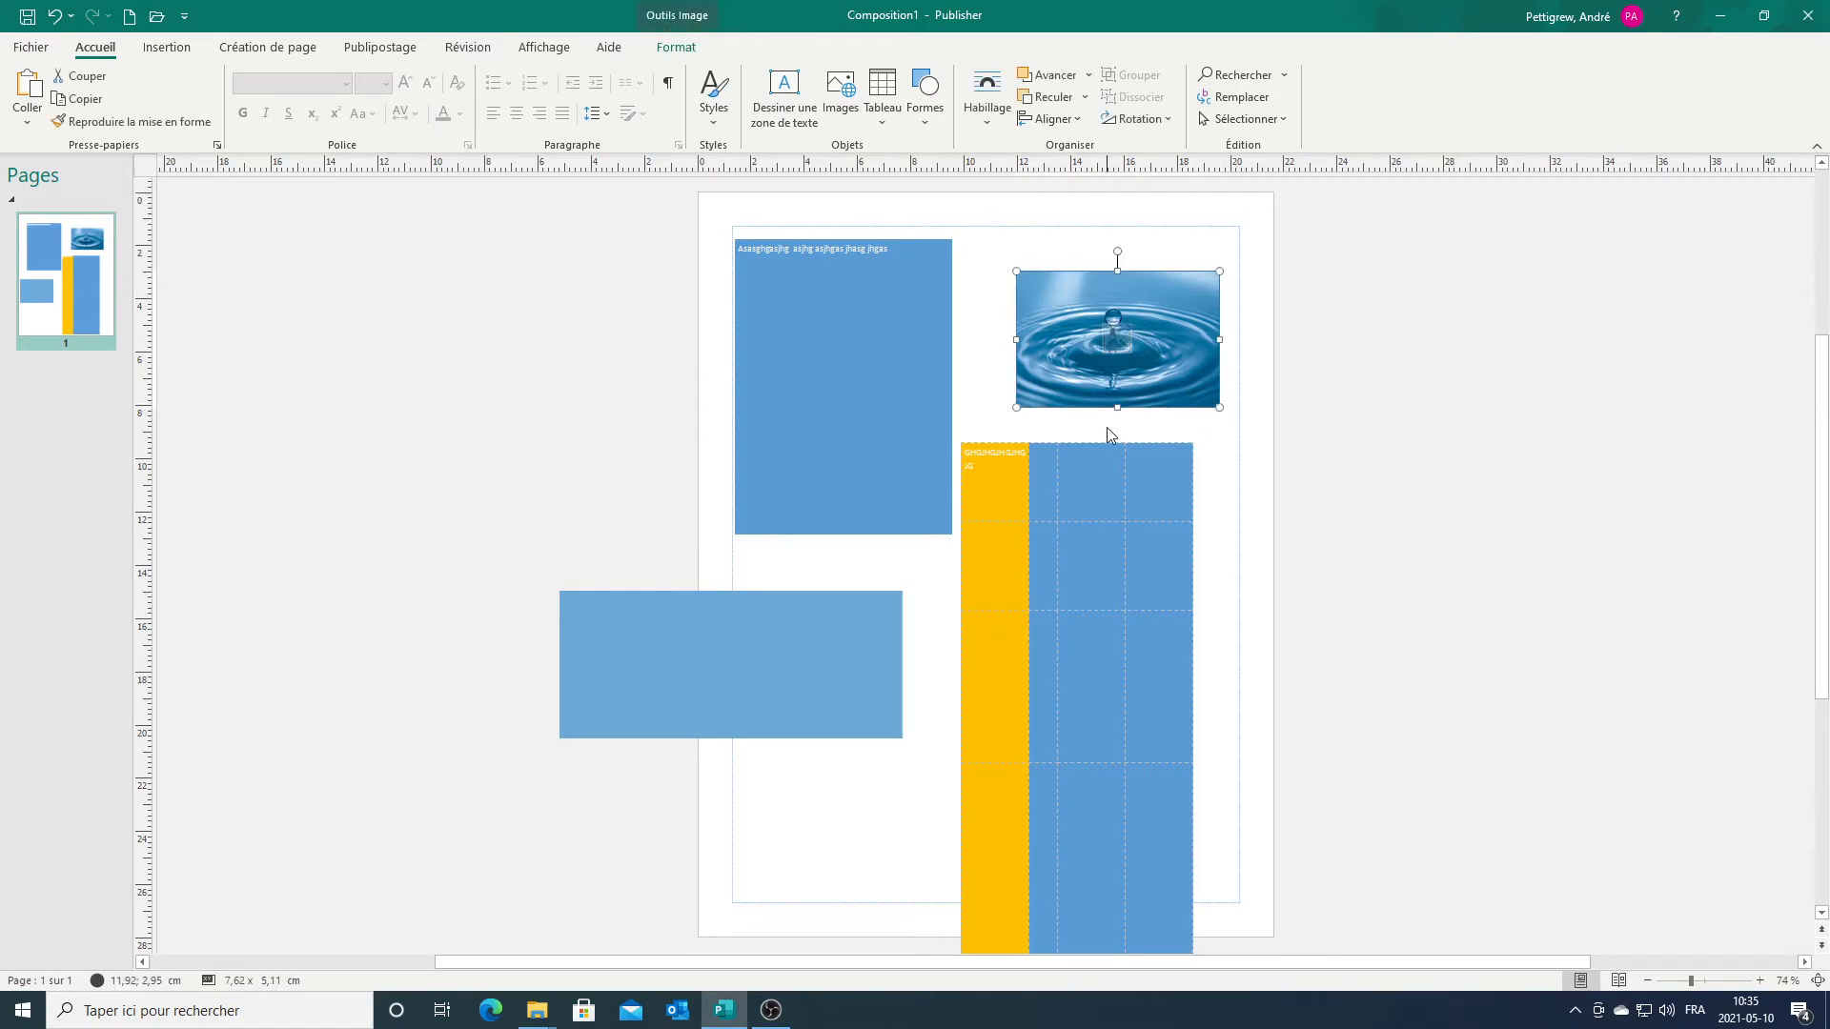
left_click(1057, 526)
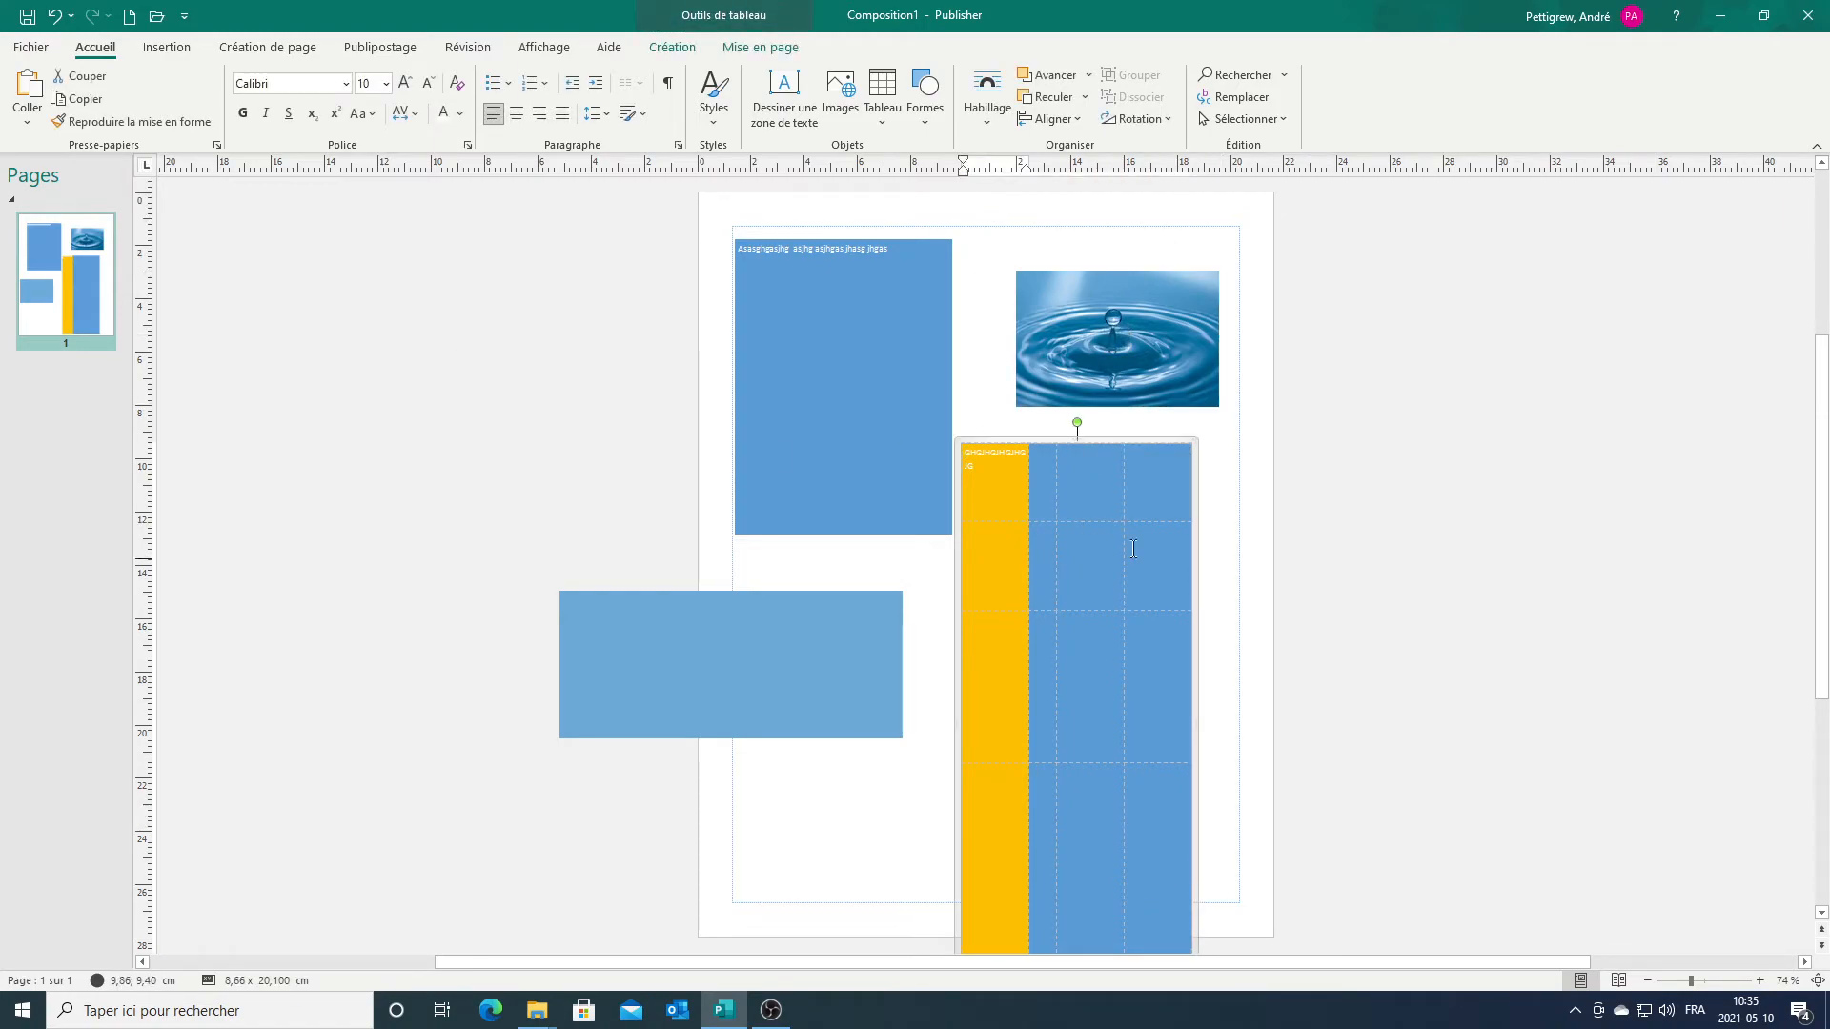
left_click_drag(1140, 442, 1185, 412)
left_click(1160, 344)
left_click_drag(1160, 344, 1181, 299)
Step: Extend the table's first row upward so the table's top edge sits closer below the water picture
left_click(764, 359)
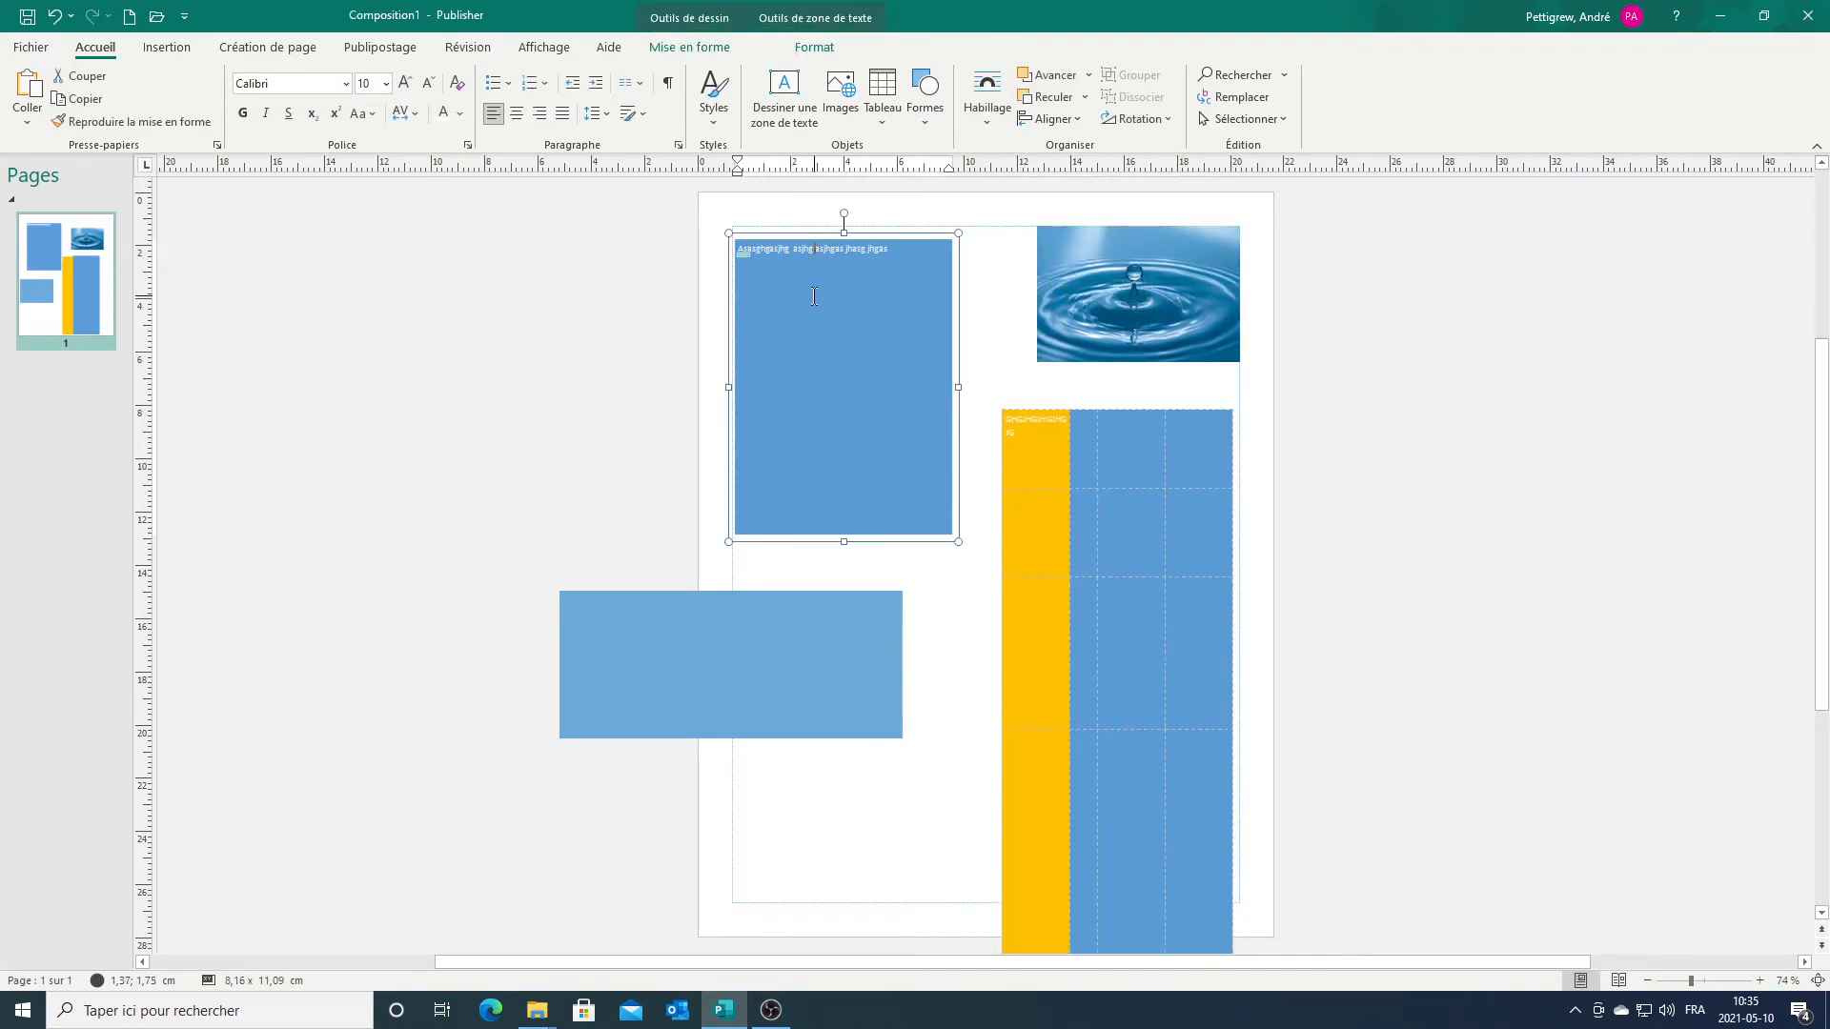
left_click(1101, 283)
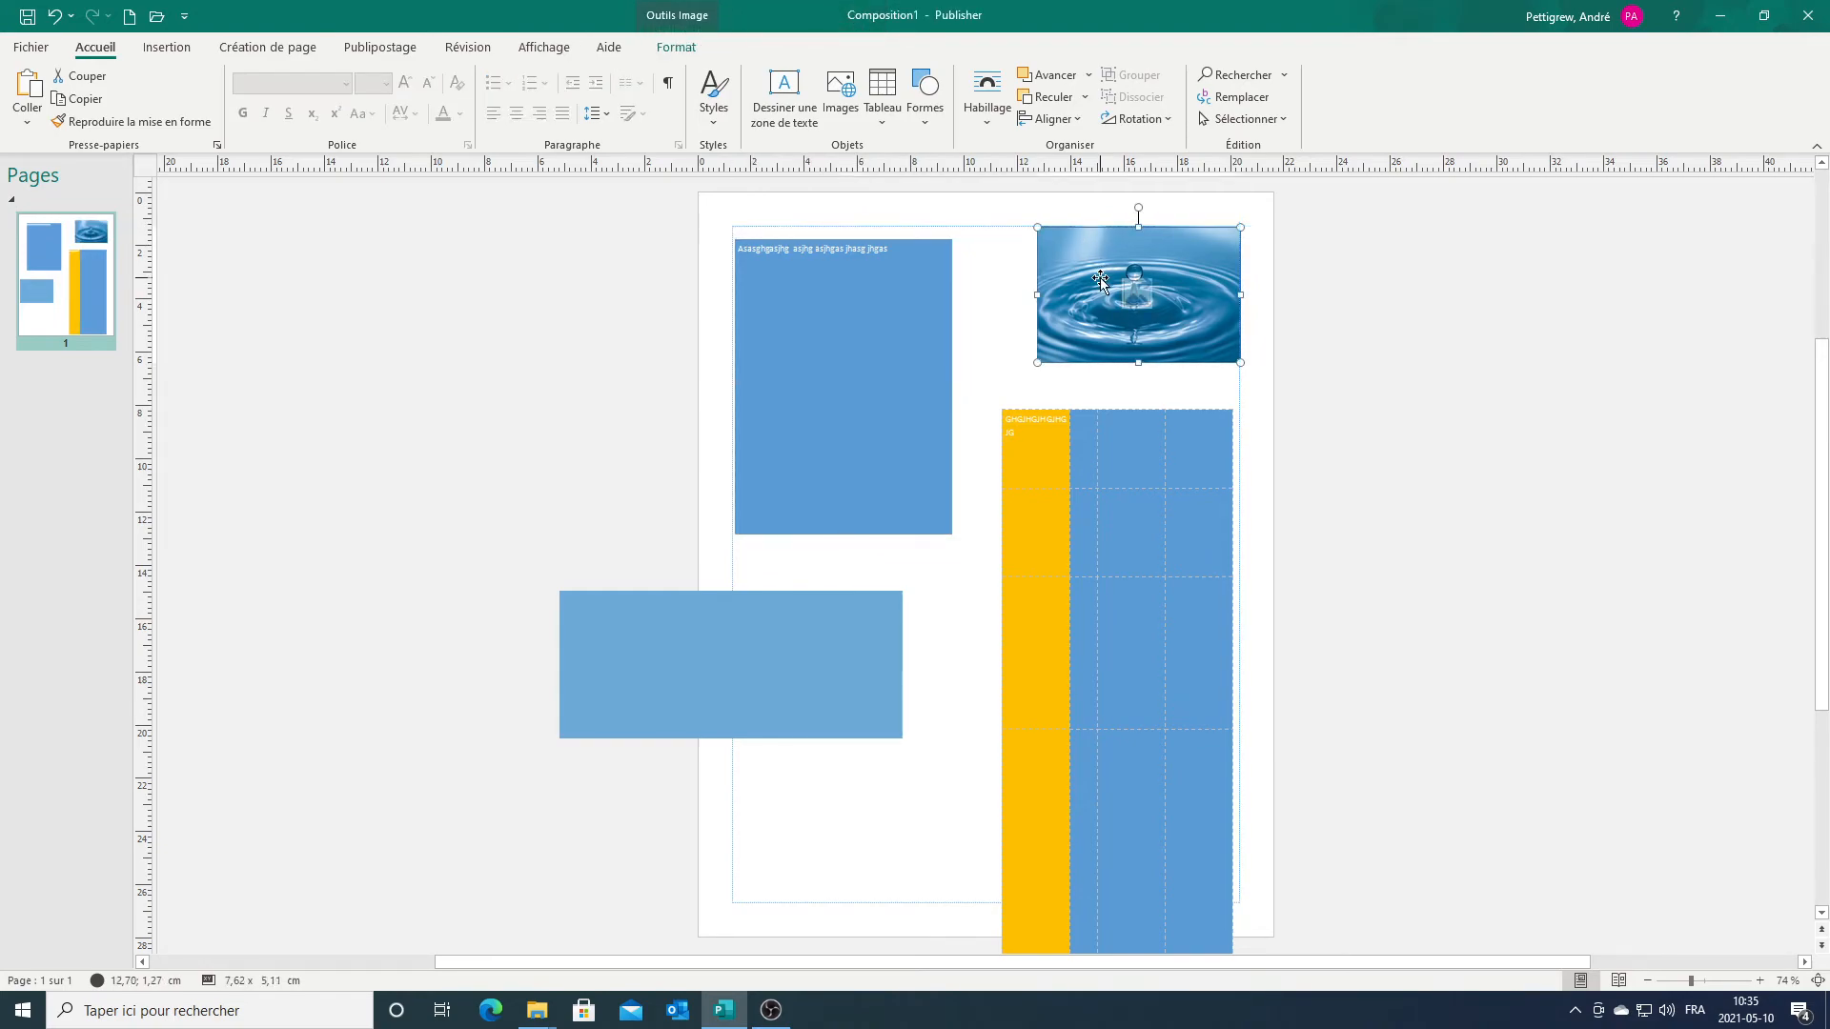
left_click(1114, 424)
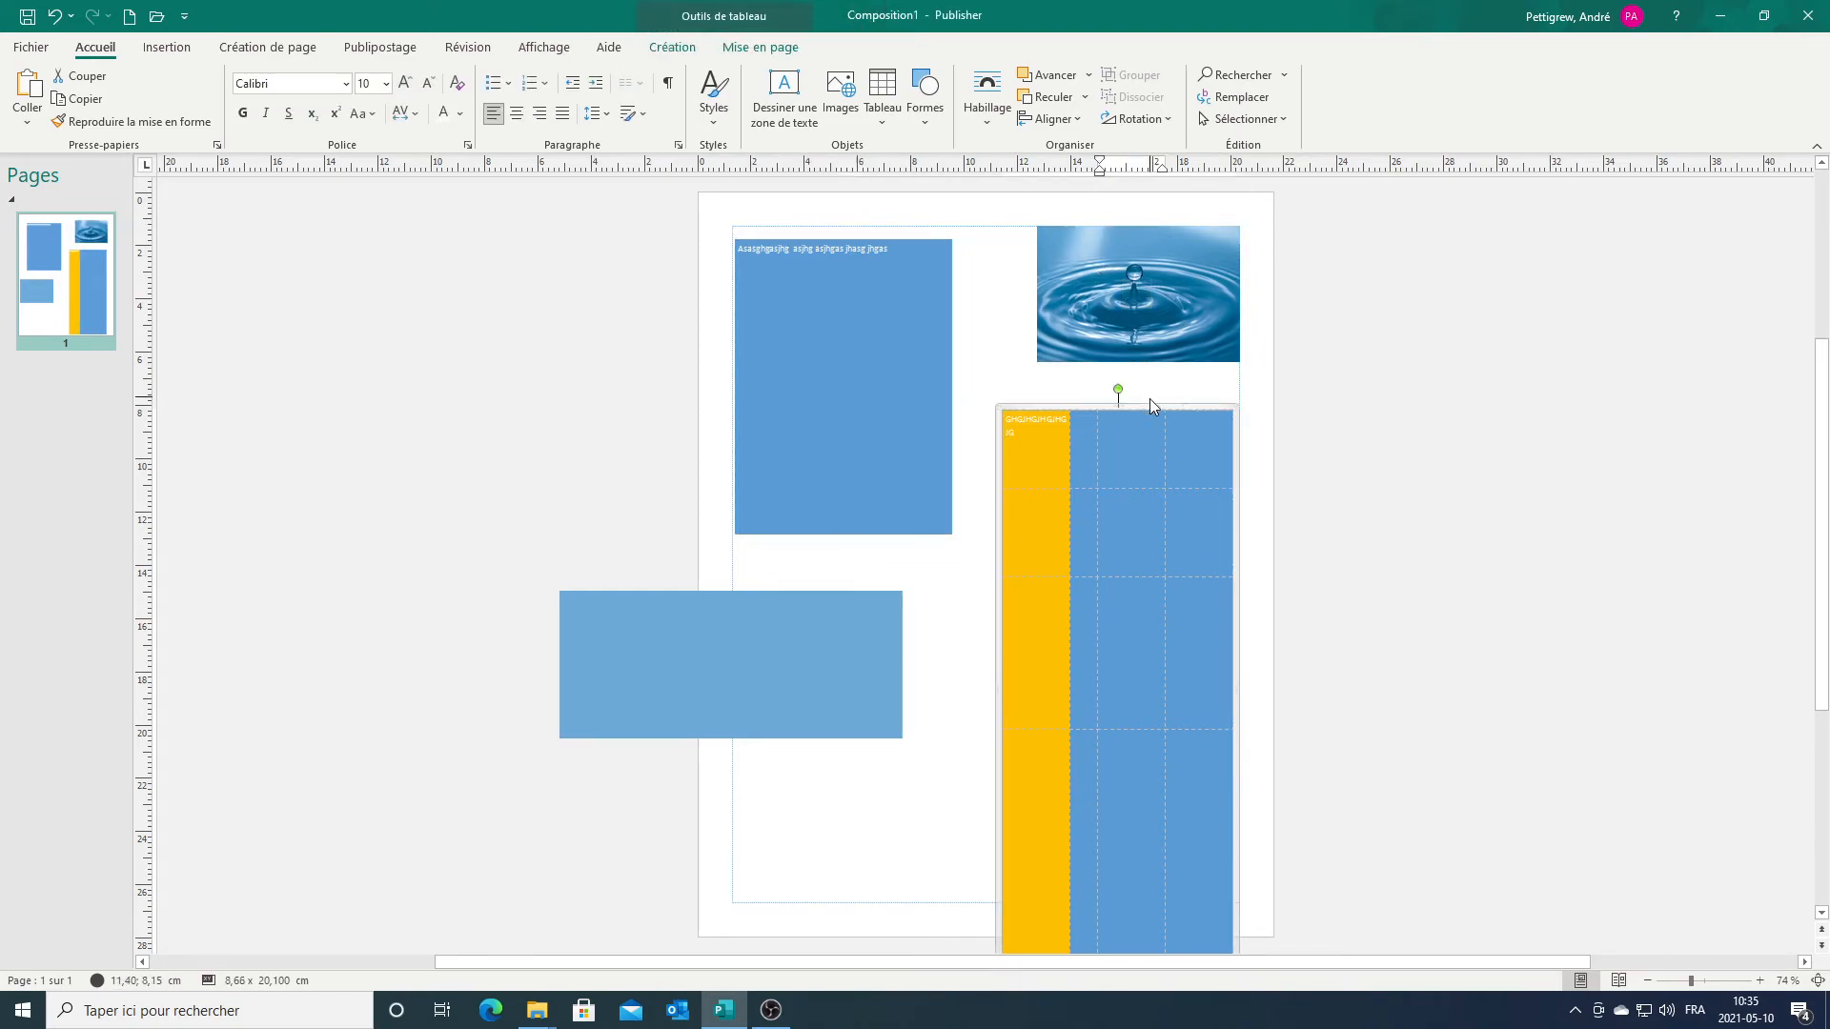
left_click_drag(1148, 406, 1138, 384)
Step: Draw a closed four-sided freeform shape in the empty area left of the page, above the light blue rectangle
left_click(815, 619)
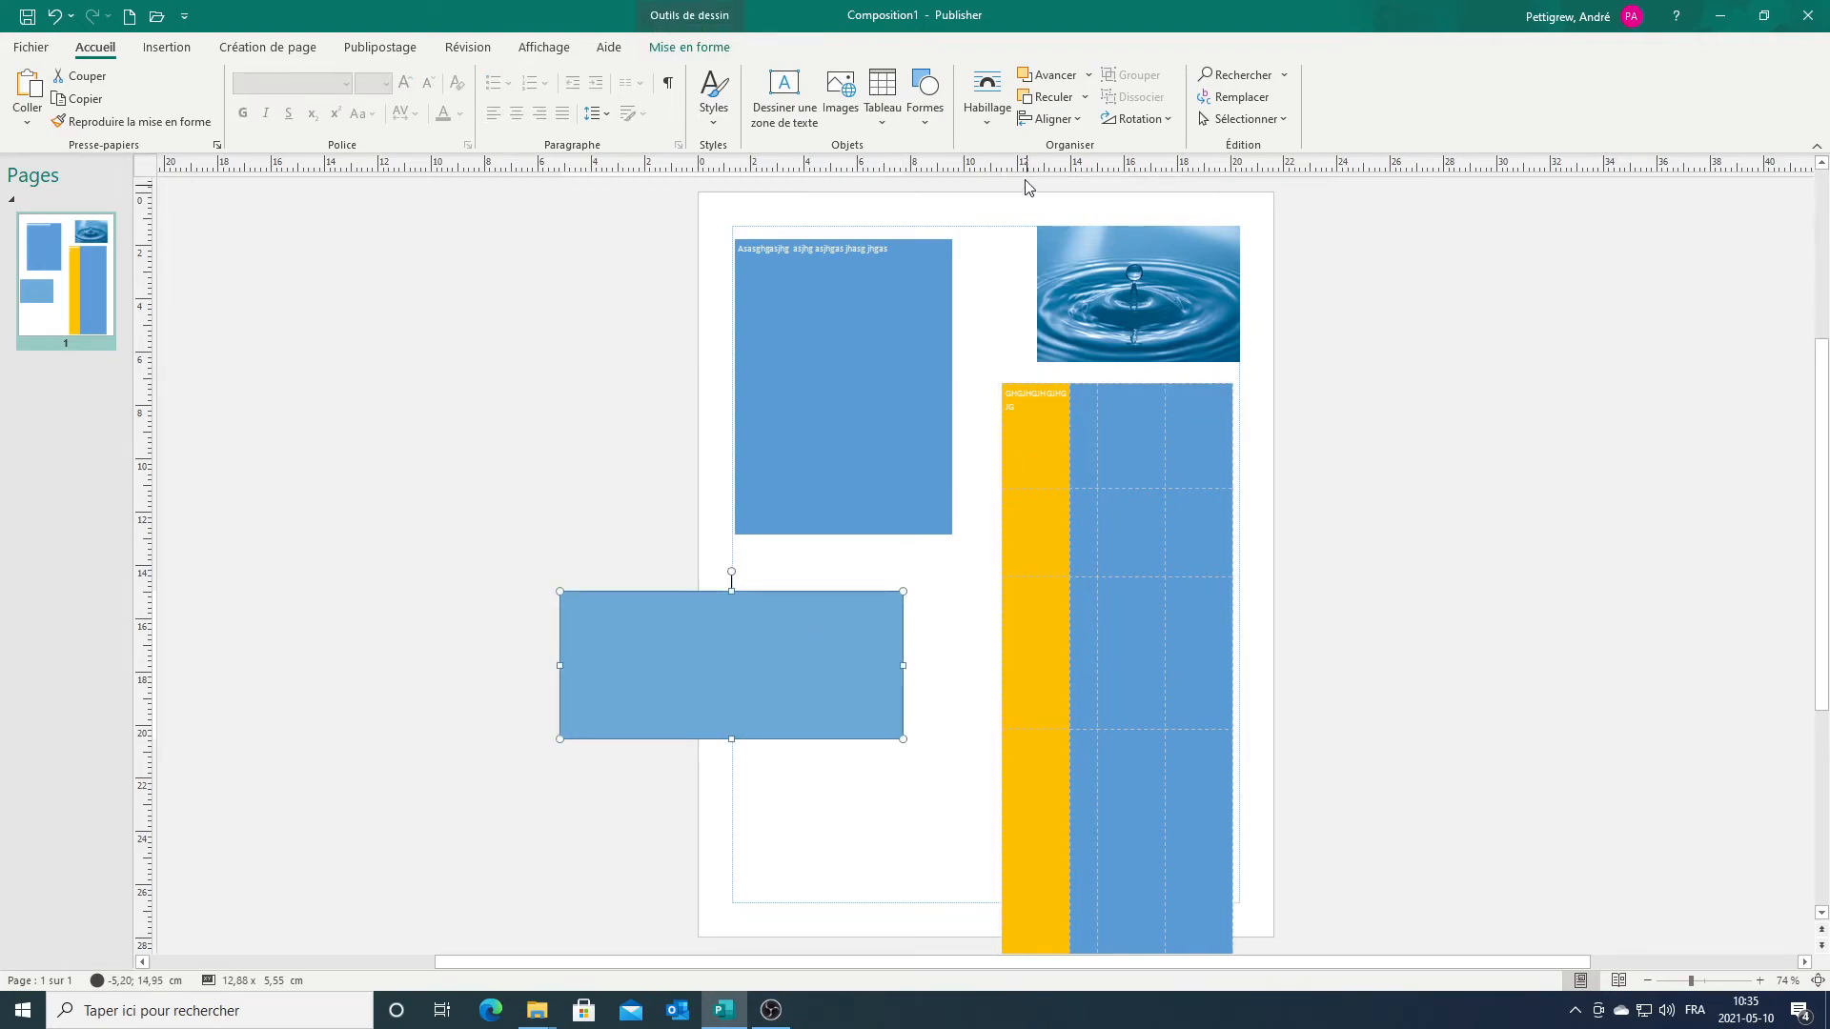
left_click(929, 120)
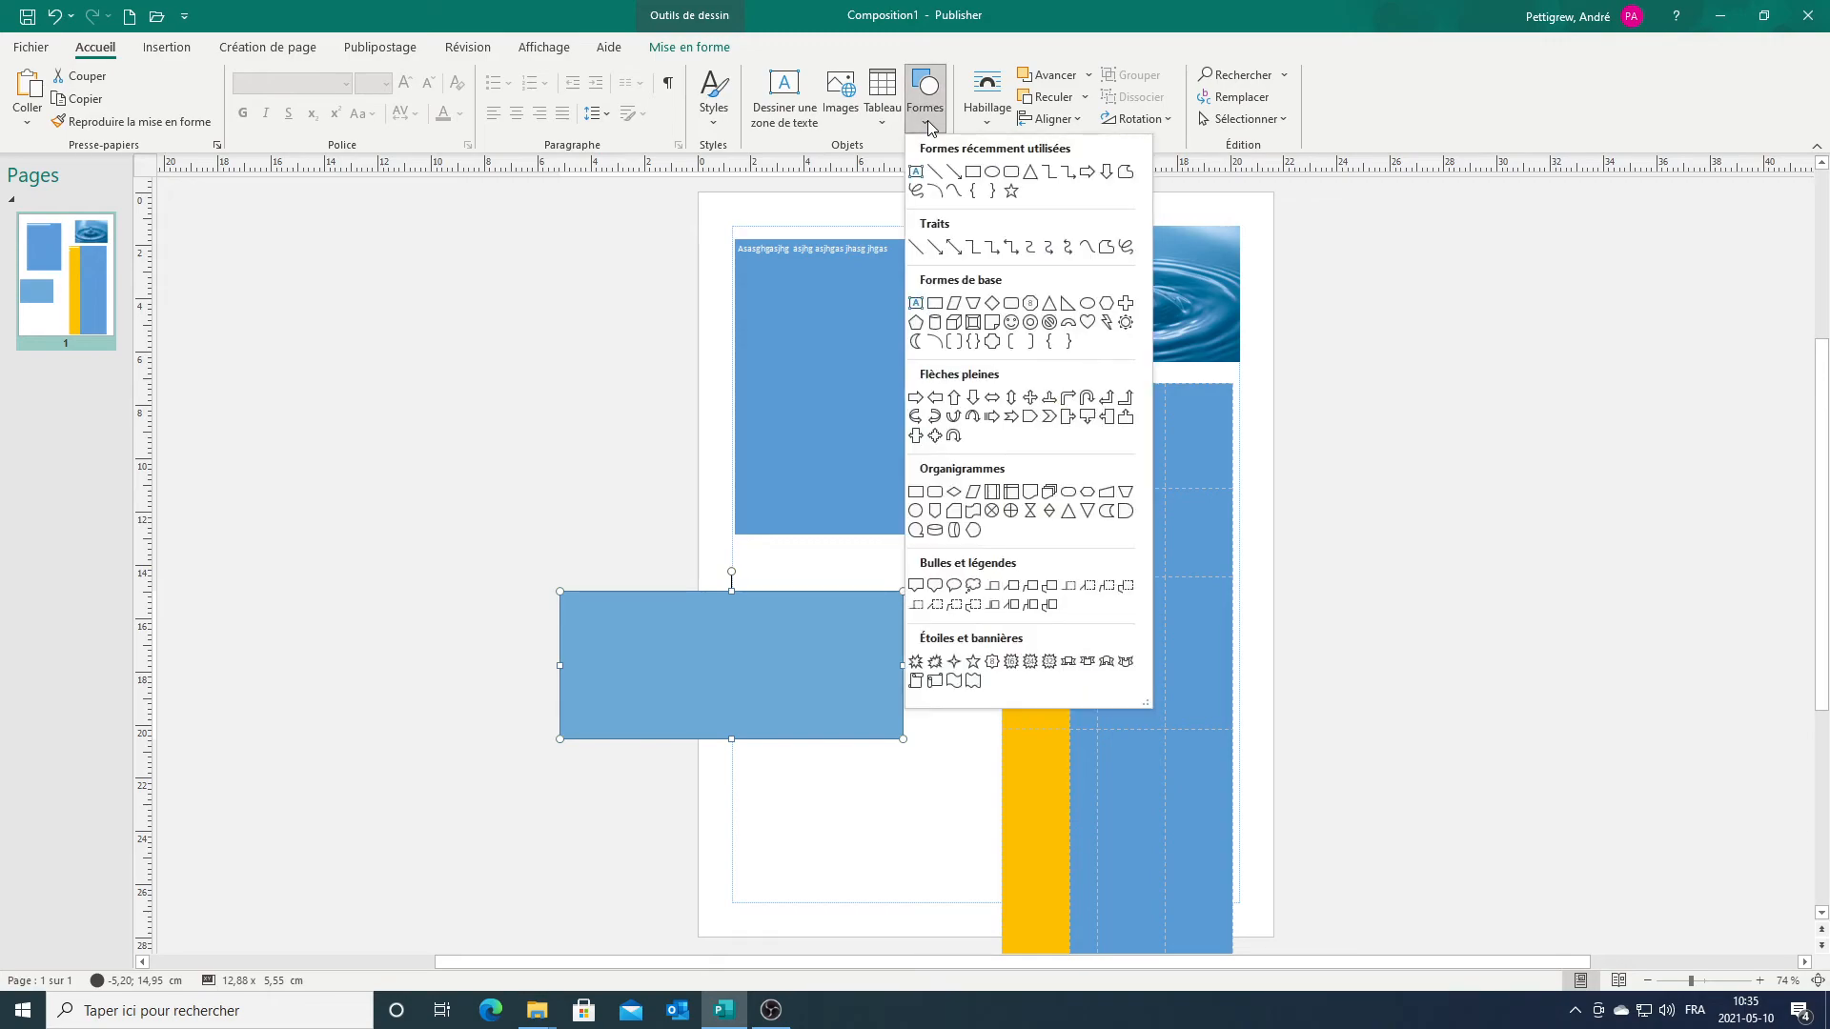
left_click(1110, 246)
left_click(448, 305)
left_click(628, 372)
left_click(425, 593)
left_click(247, 440)
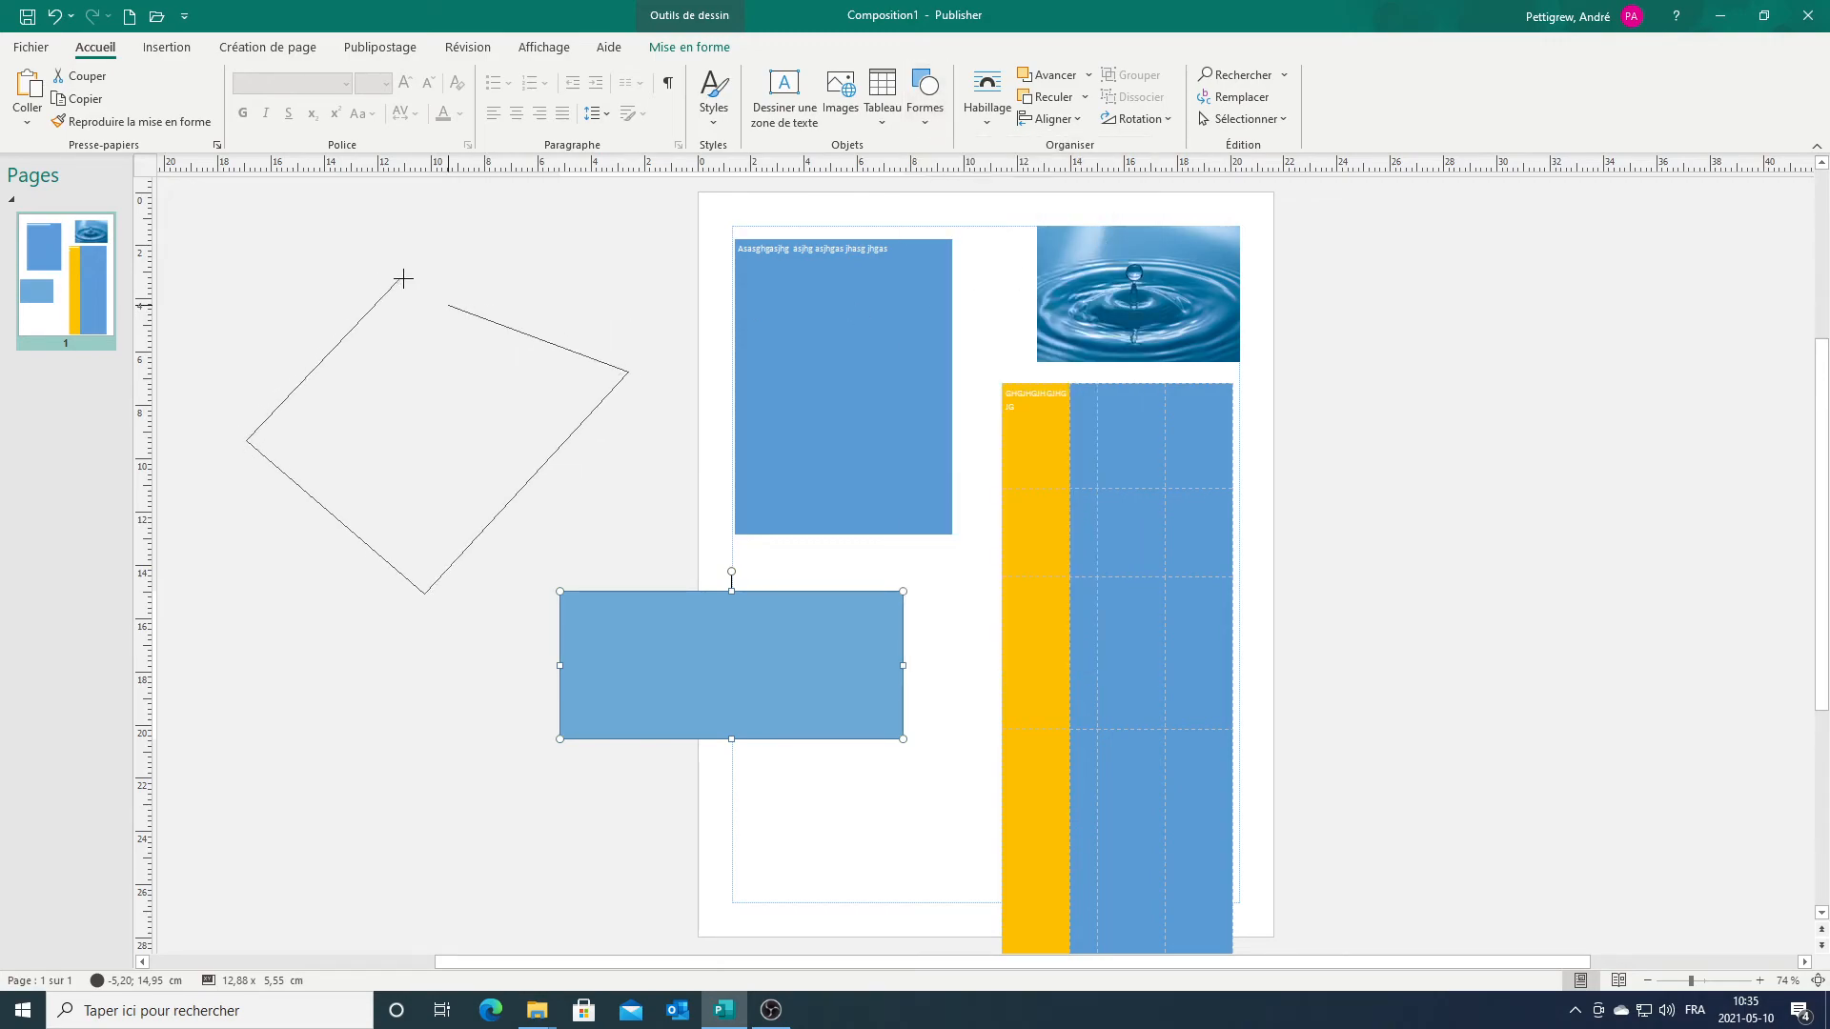
left_click(448, 306)
left_click(555, 218)
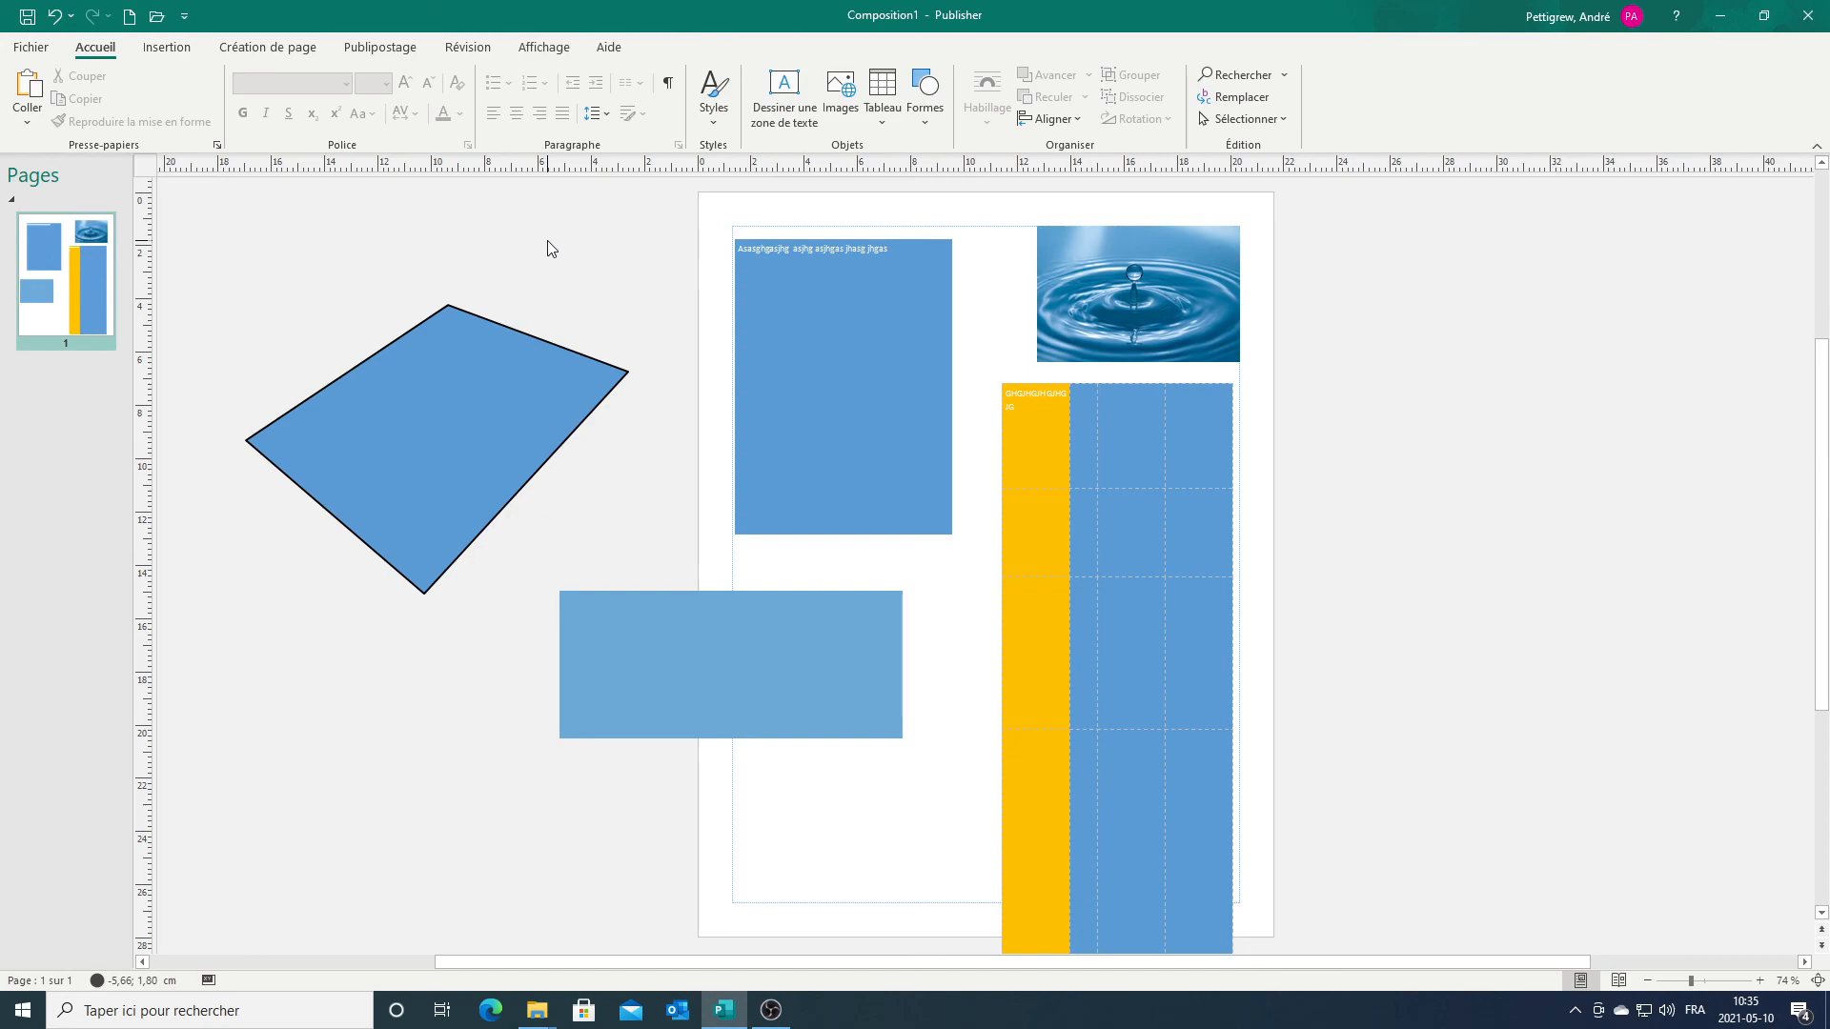
Step: Close the publication without saving the changes
left_click(1807, 16)
left_click(925, 530)
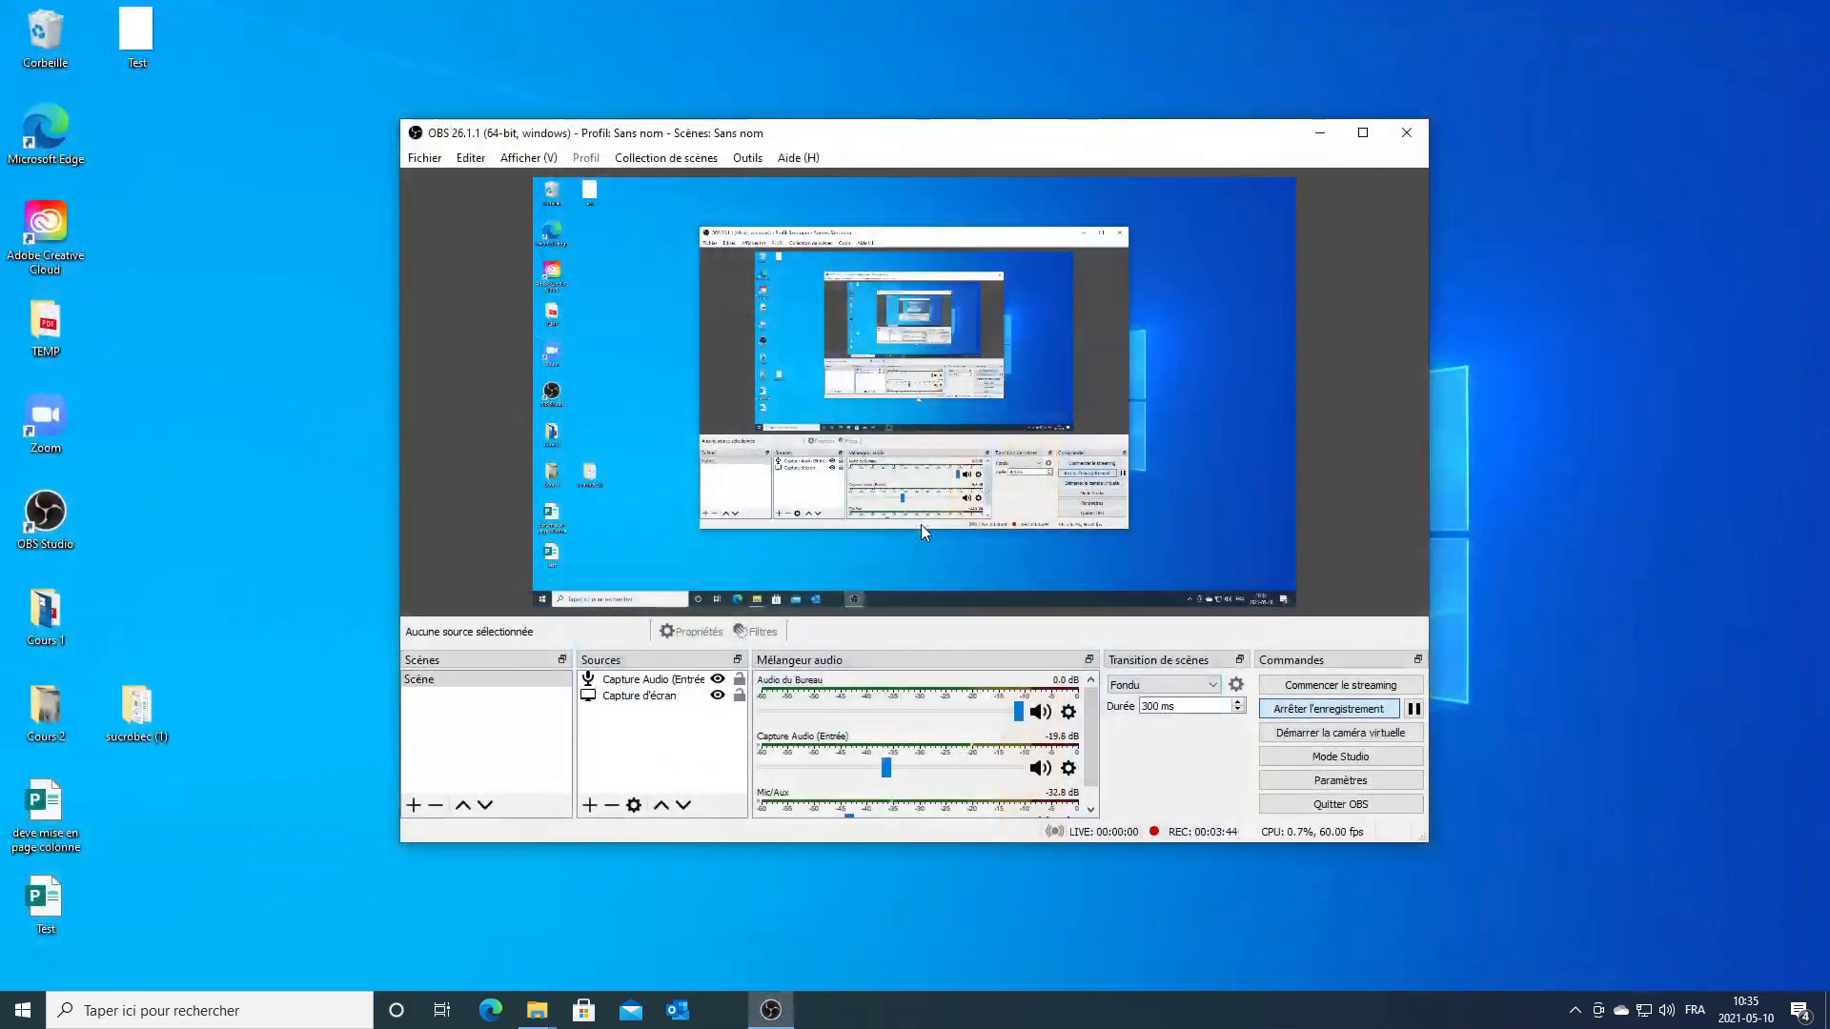